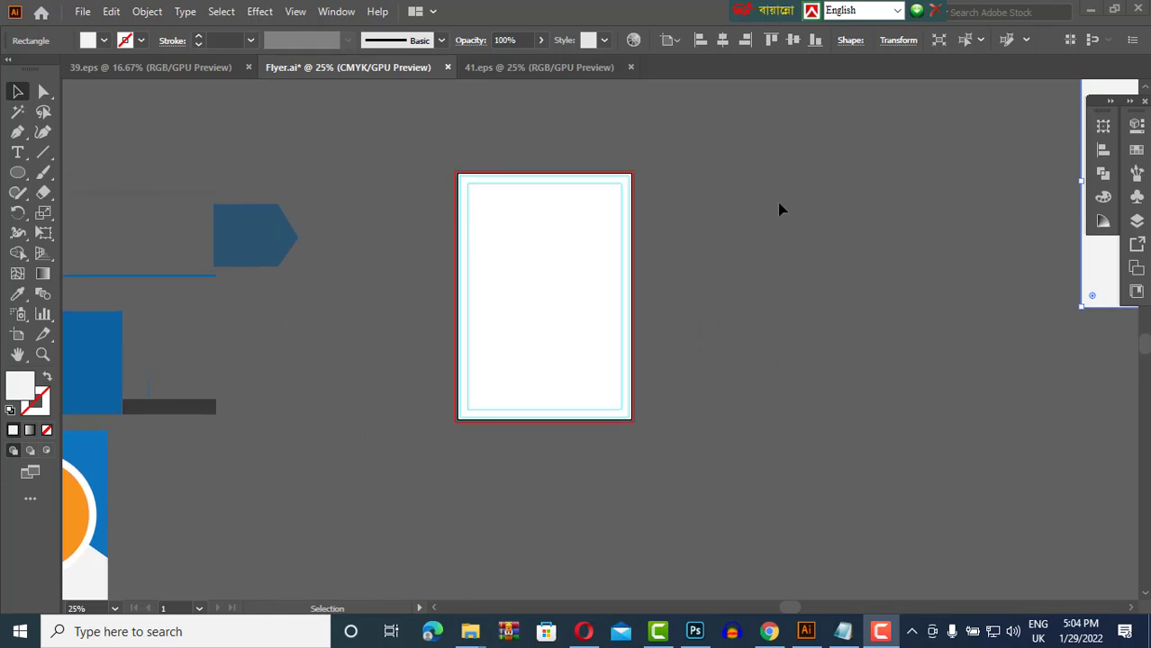
Align the page-sized rectangle to the artboard and place circles at top-left and lower-right.
drag(799, 259, 545, 268)
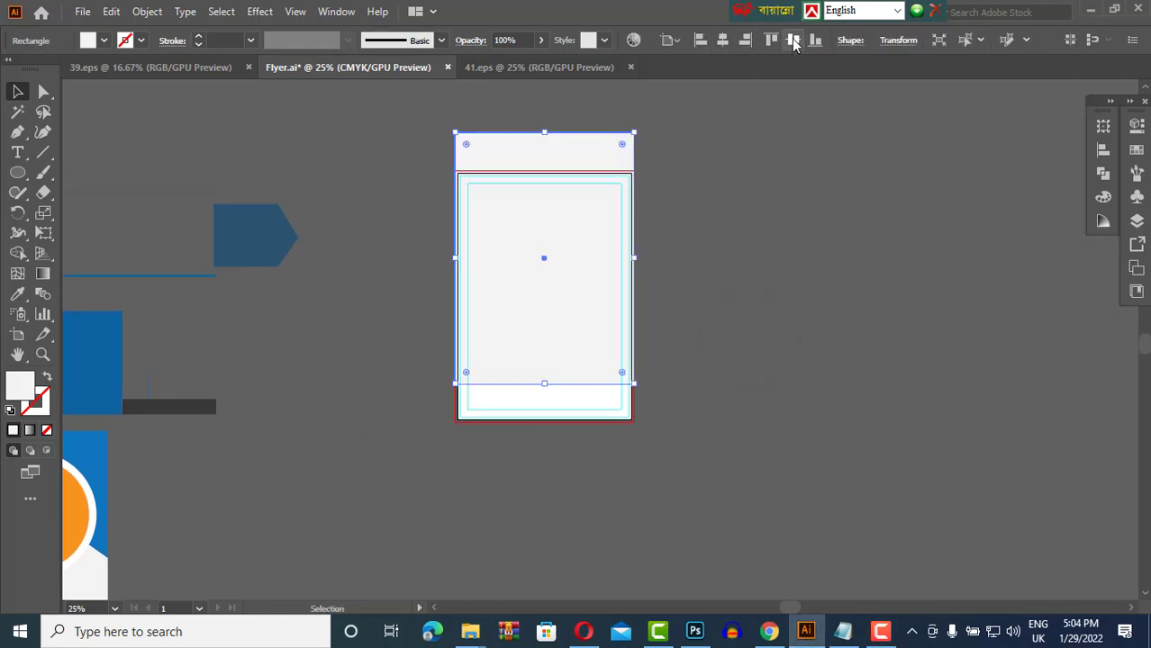
click(326, 388)
drag(377, 381, 531, 233)
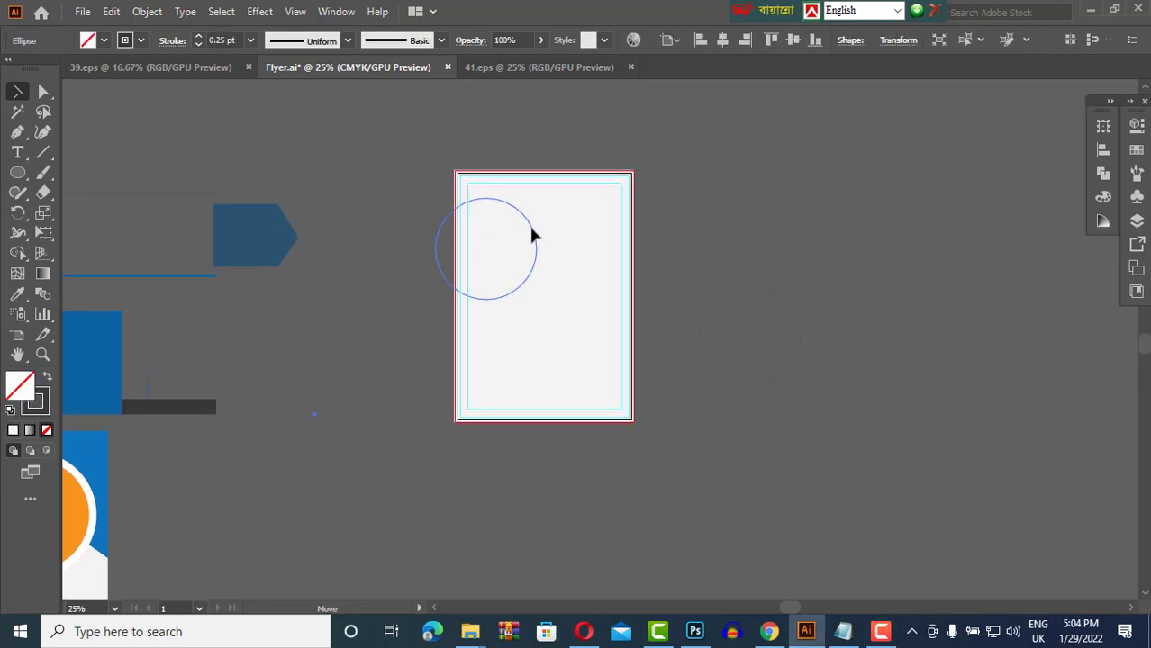
click(981, 573)
drag(782, 381, 630, 381)
Divide the circles along the page rectangle with Pathfinder and ungroup the pieces.
key(ctrl+a)
click(1102, 175)
click(908, 208)
right_click(594, 268)
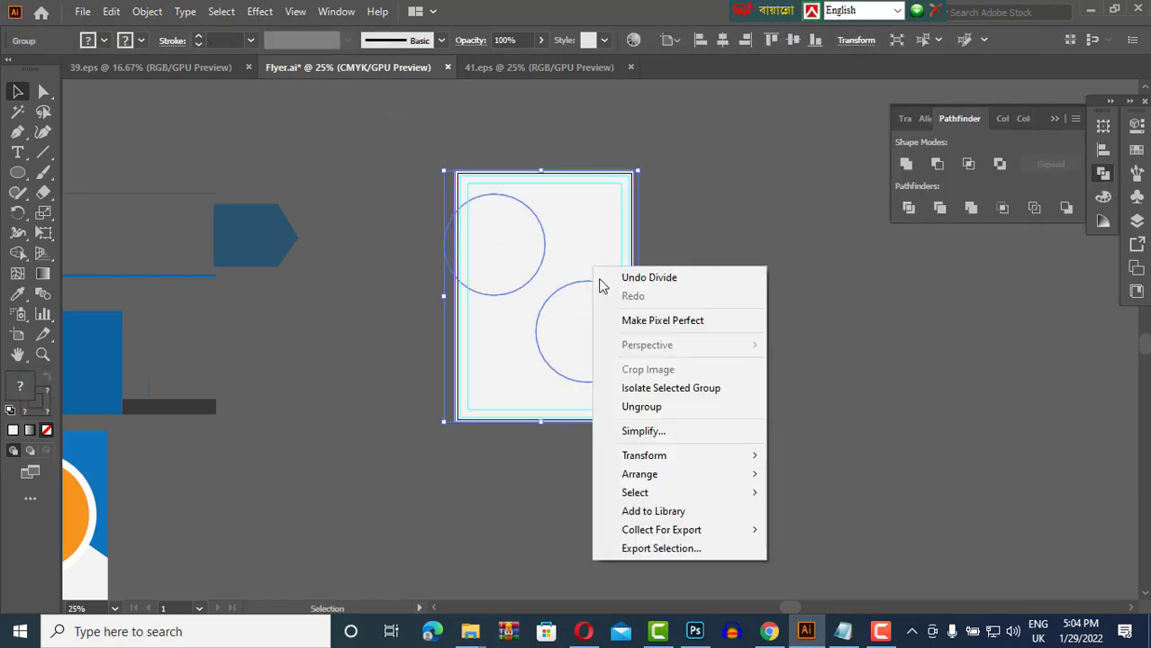
click(641, 337)
scroll(636, 336, up, 3)
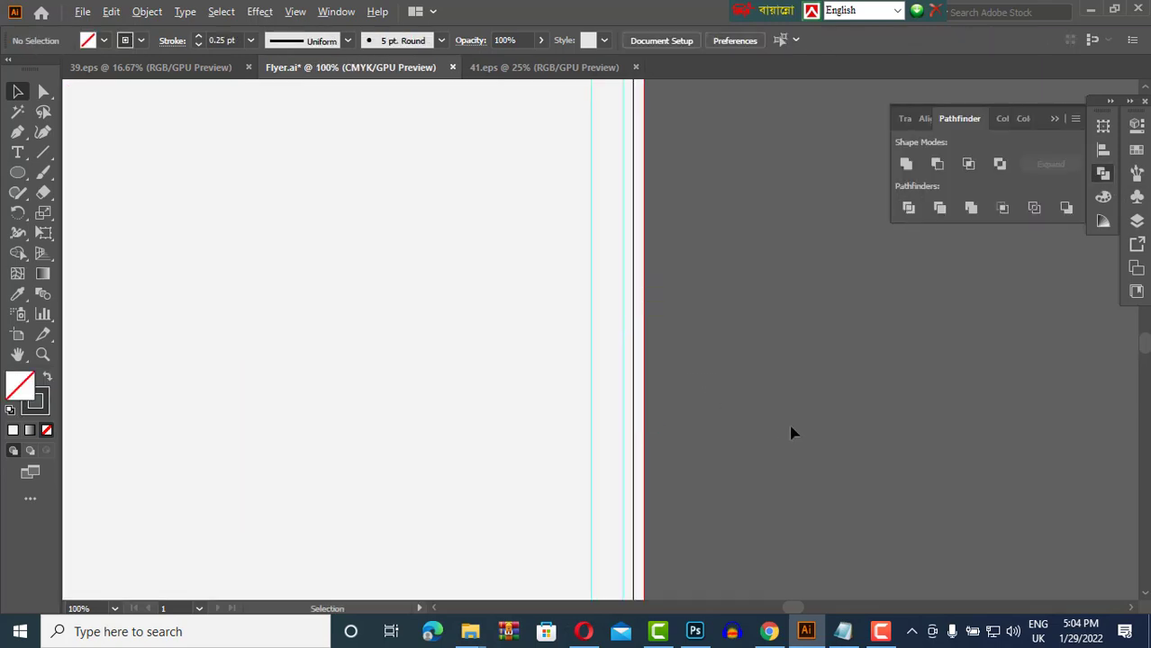
scroll(791, 431, down, 2)
Fill the top-left and lower-right circles dark grey.
click(423, 330)
click(104, 40)
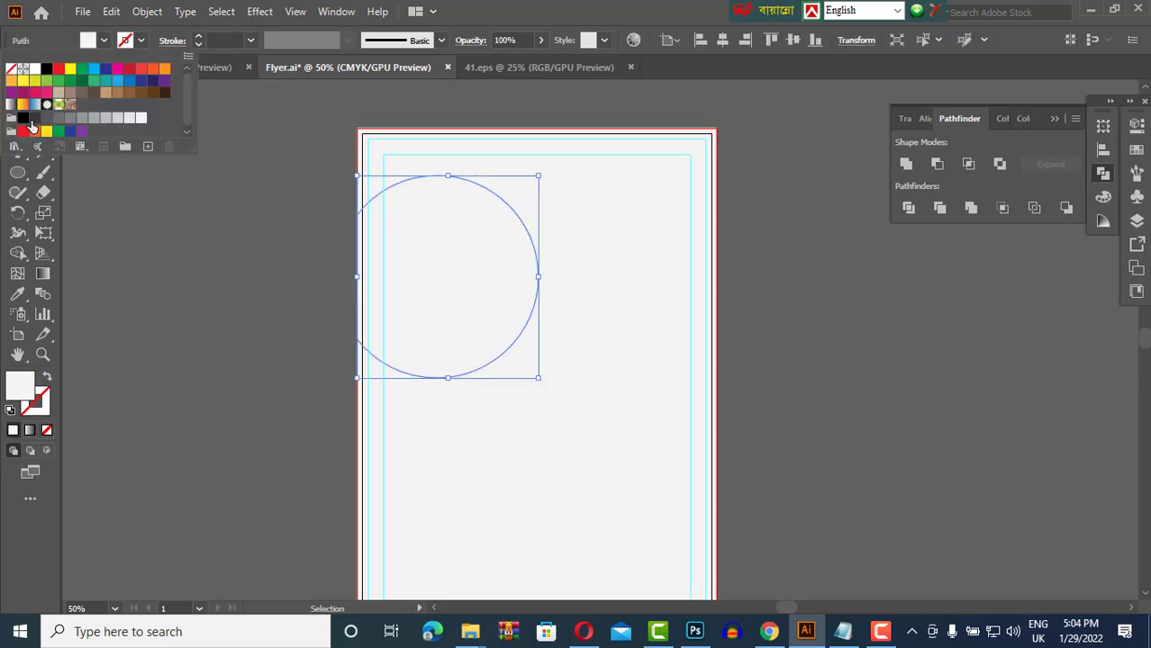
click(135, 116)
scroll(679, 452, down, 1)
click(678, 452)
click(105, 40)
click(135, 116)
click(432, 198)
scroll(696, 126, up, 1)
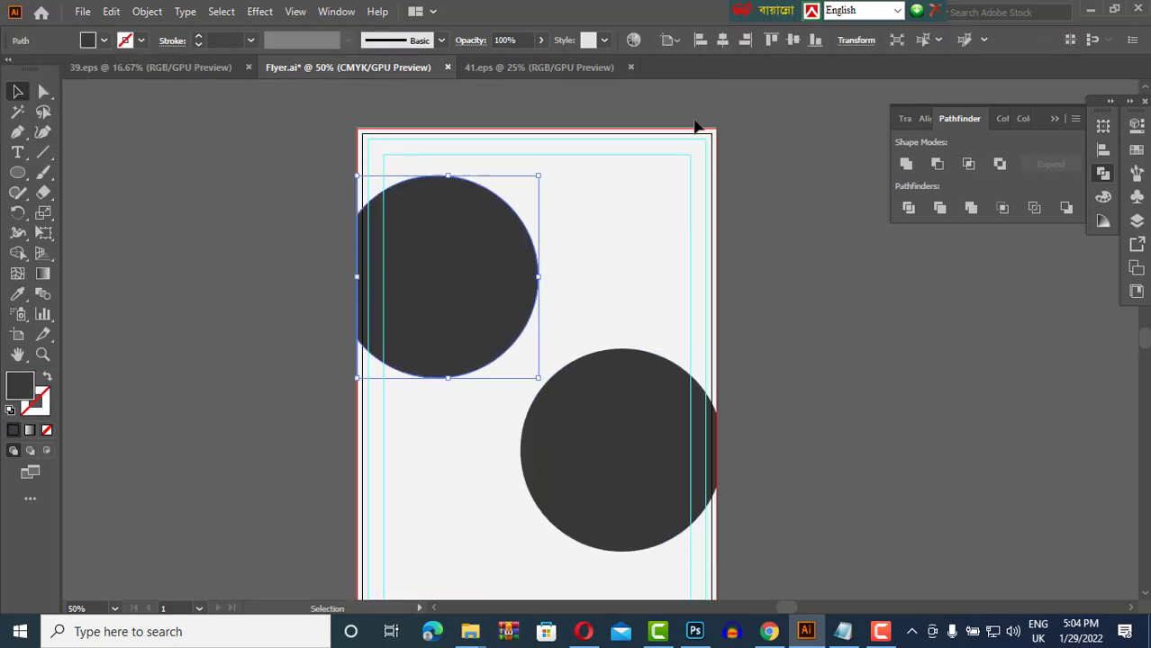
click(912, 334)
scroll(847, 304, down, 2)
scroll(827, 252, up, 1)
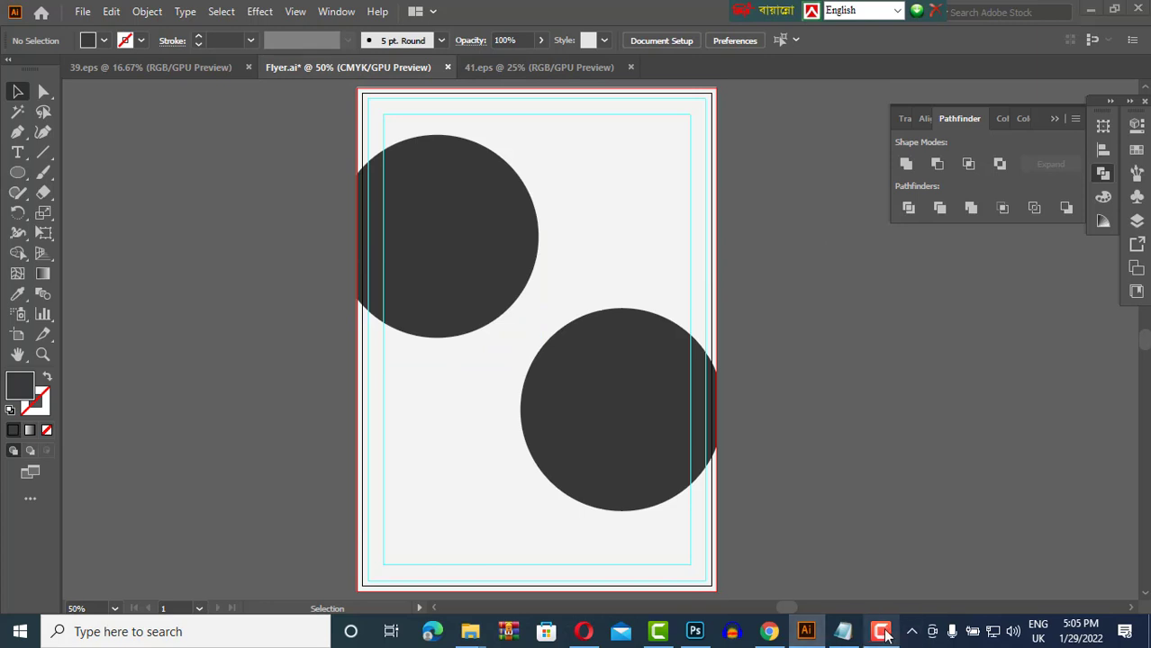
click(495, 218)
Give the top-left circle a yellow crescent rim from an enlarged, left-offset copy behind it.
click(146, 11)
click(137, 93)
click(111, 11)
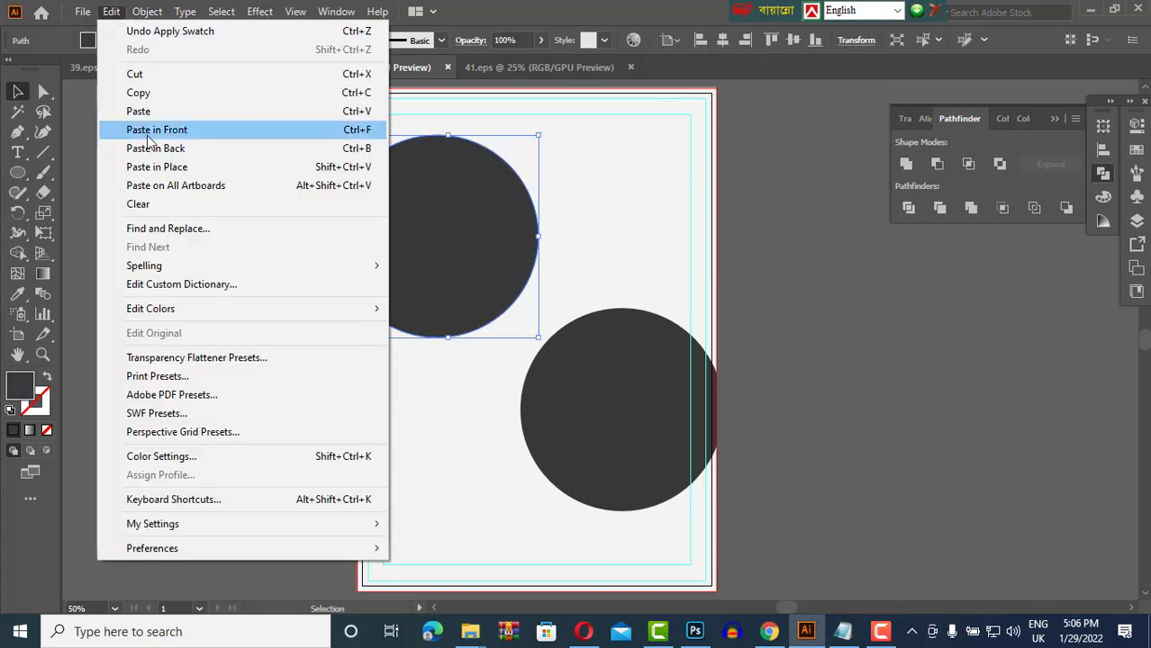
click(147, 135)
drag(535, 338, 548, 347)
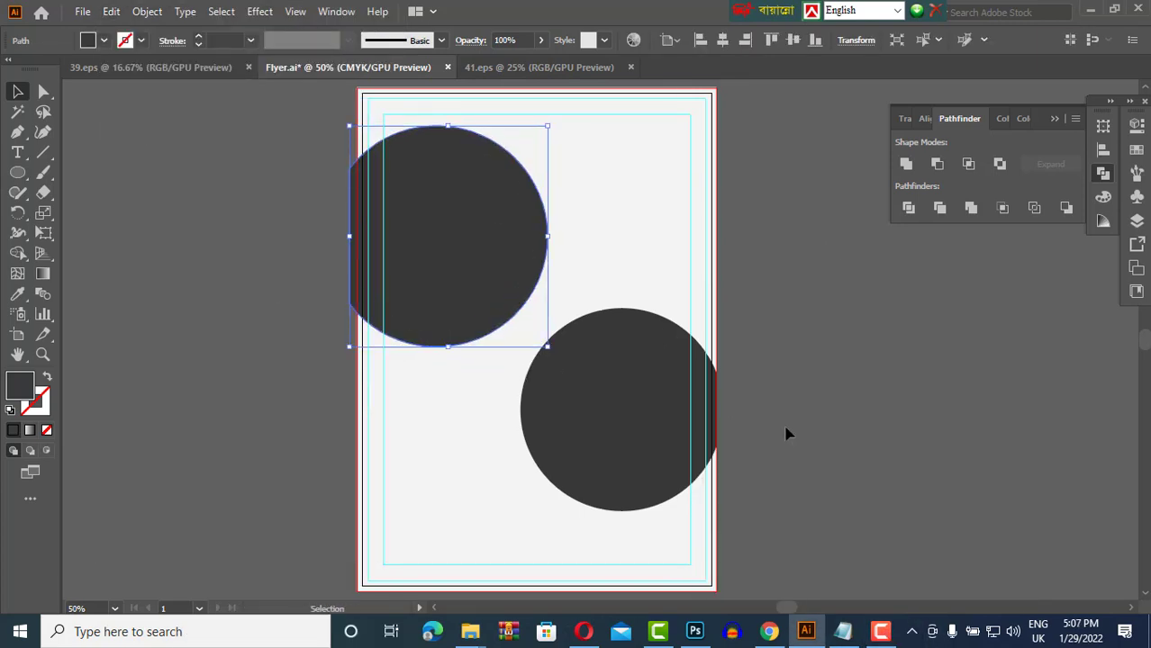
click(103, 40)
click(71, 68)
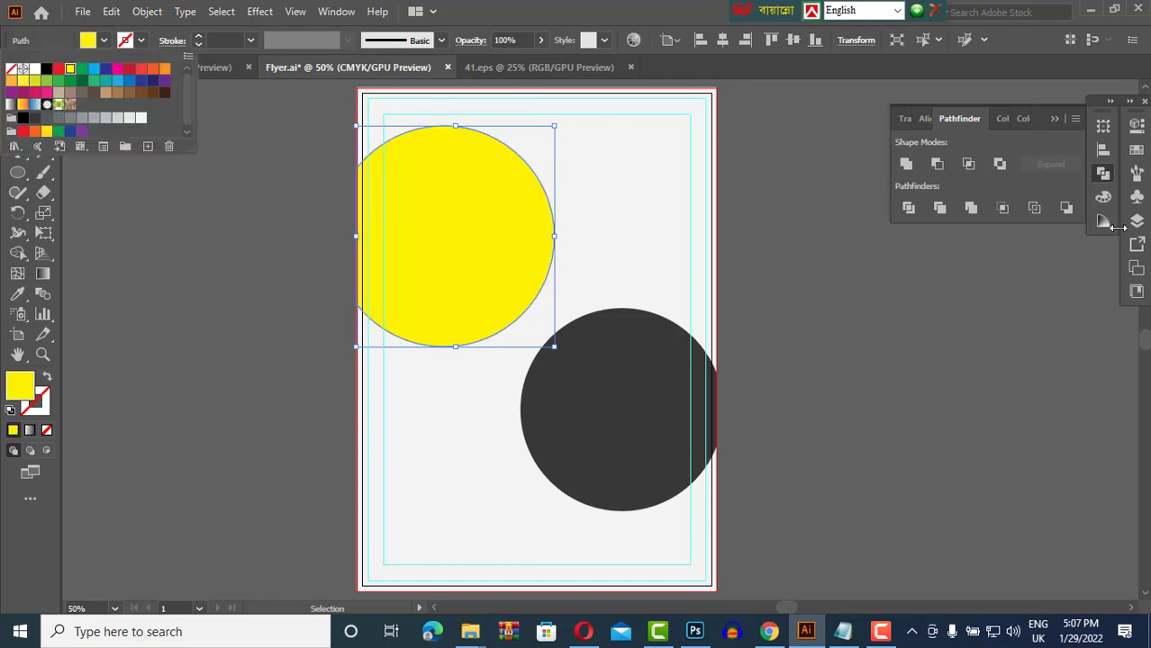
click(1104, 220)
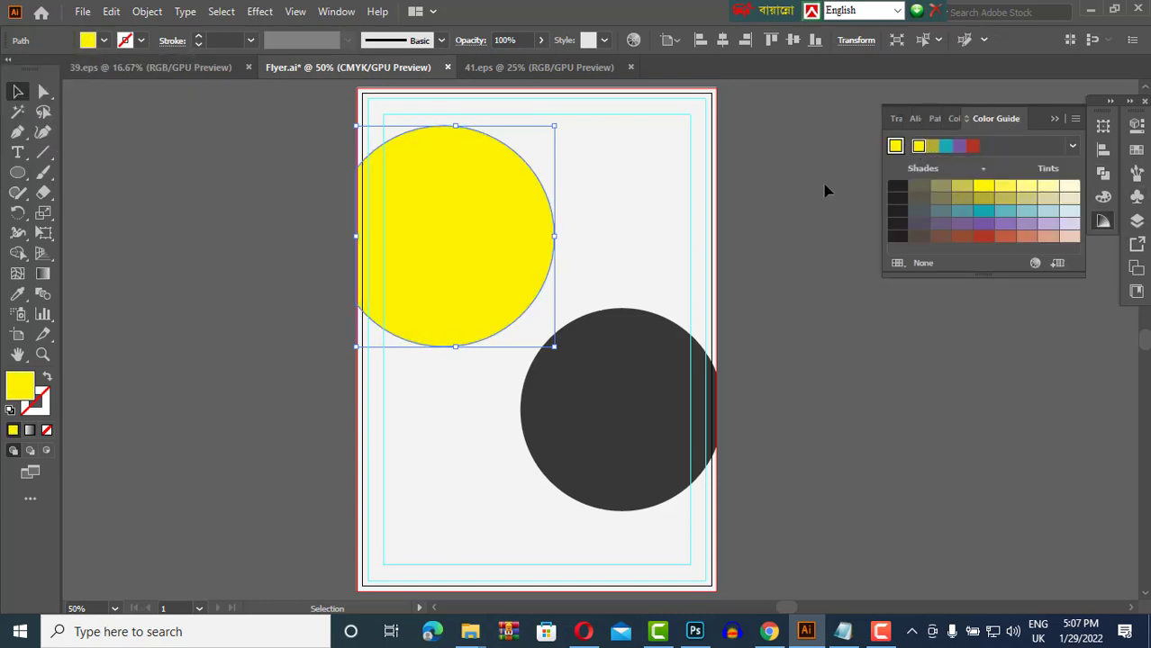
click(258, 187)
drag(493, 263, 470, 263)
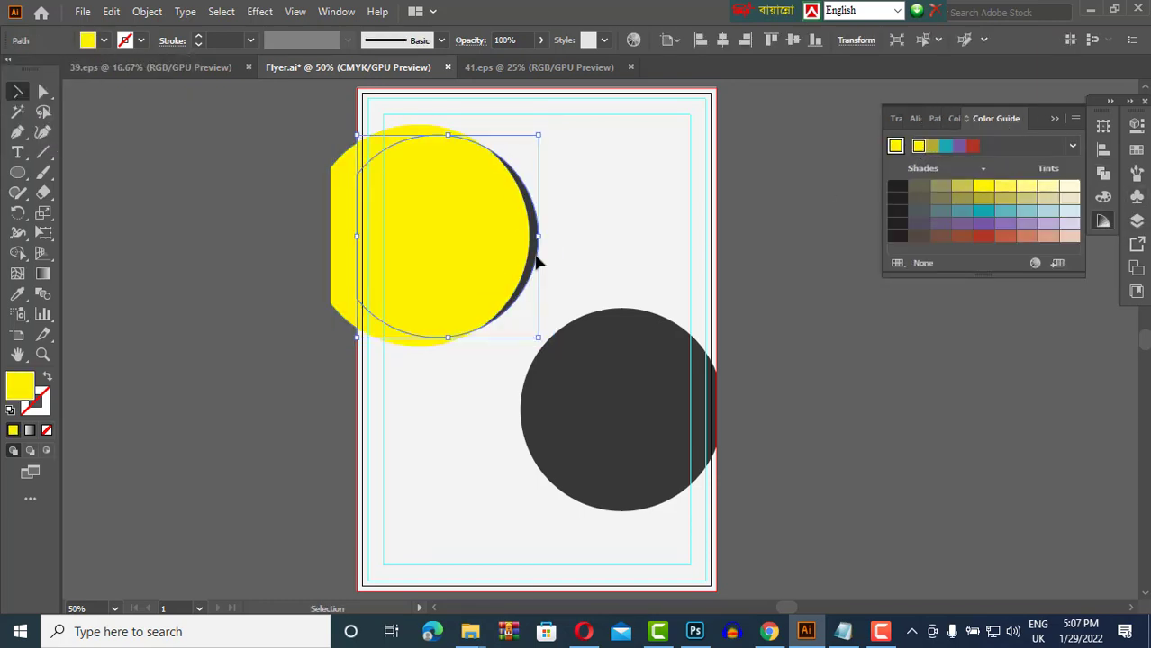
right_click(537, 245)
click(756, 529)
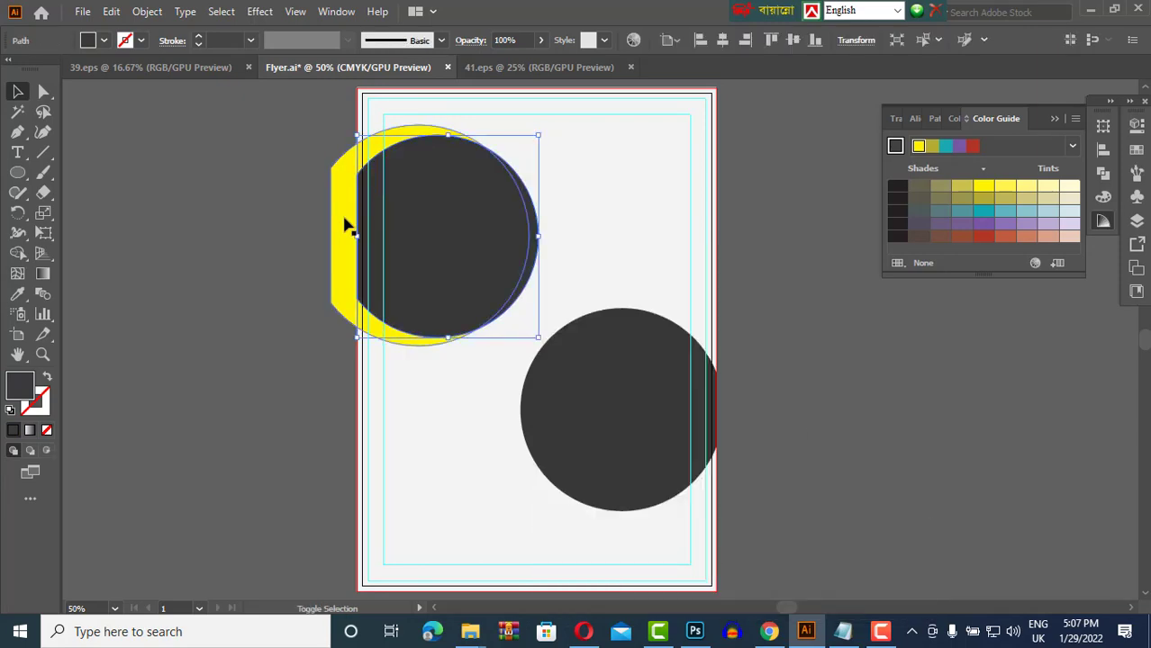
Add a matching yellow crescent rim behind the lower-right circle.
scroll(782, 250, down, 1)
scroll(781, 250, down, 1)
click(659, 335)
click(110, 11)
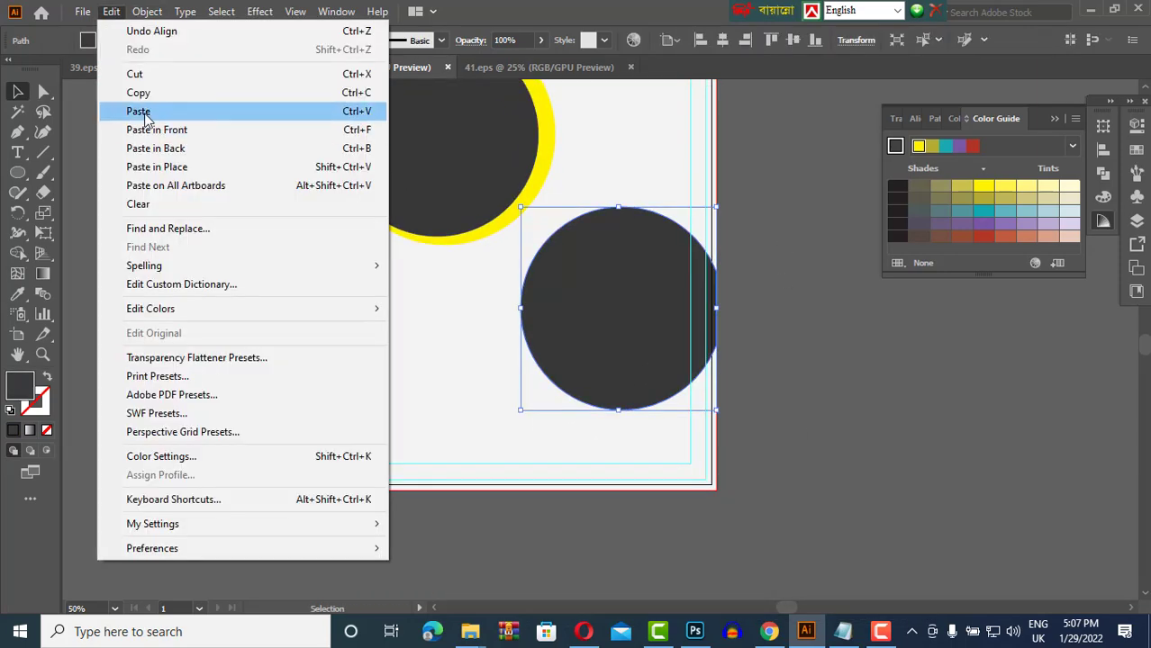
click(167, 125)
drag(723, 416, 733, 423)
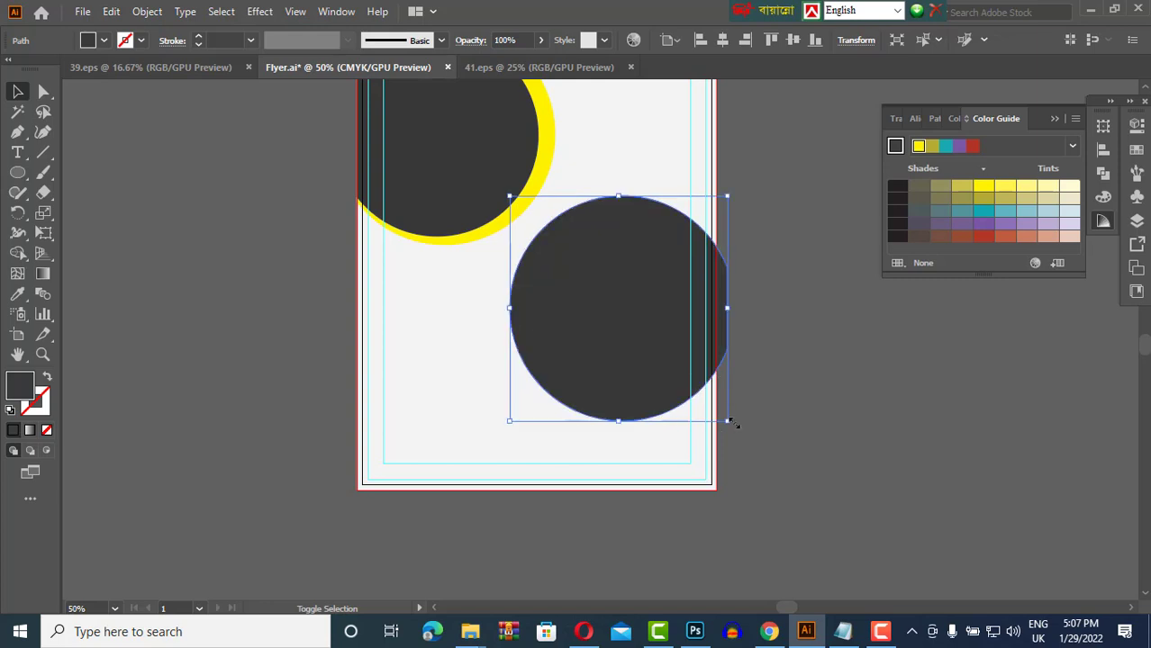
click(546, 154)
key(v)
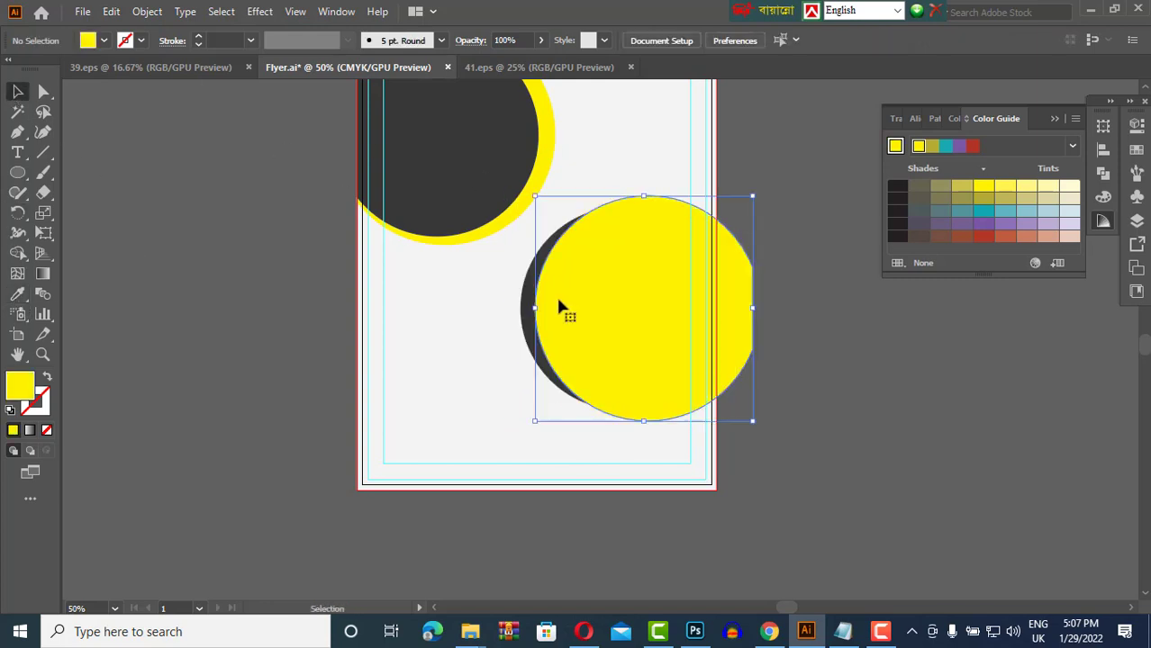
drag(560, 309, 540, 315)
right_click(533, 315)
click(765, 529)
click(655, 314)
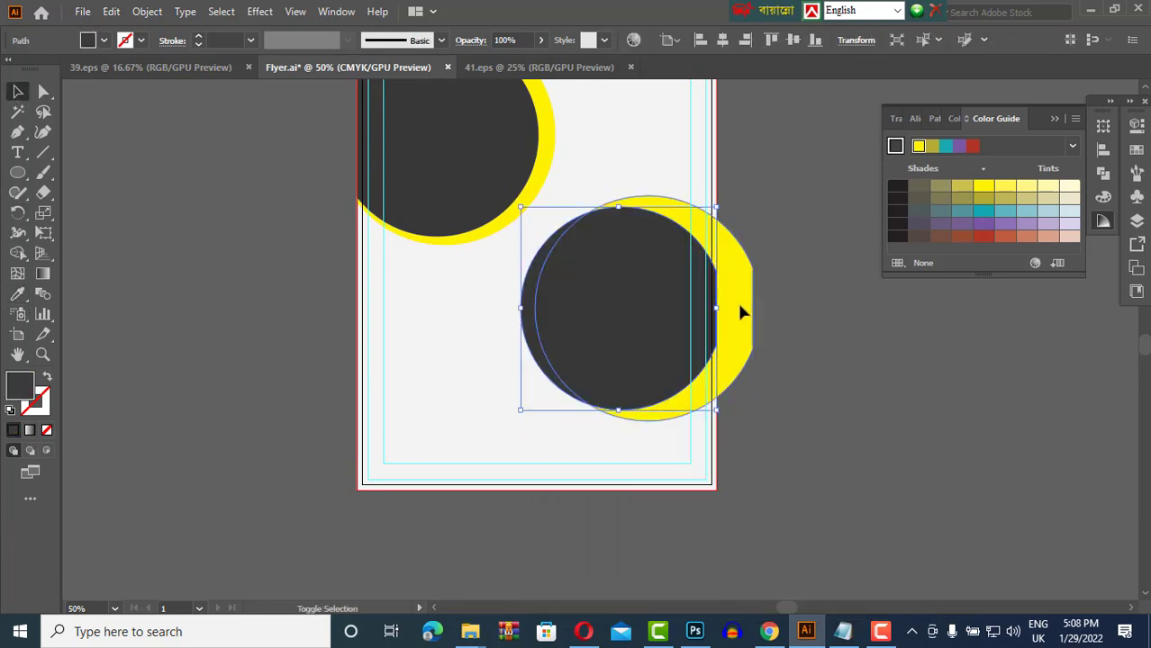
shift+click(739, 311)
Fill the page background dark grey and the two inner circles lighter grey.
scroll(806, 255, up, 1)
click(806, 254)
key(ctrl+a)
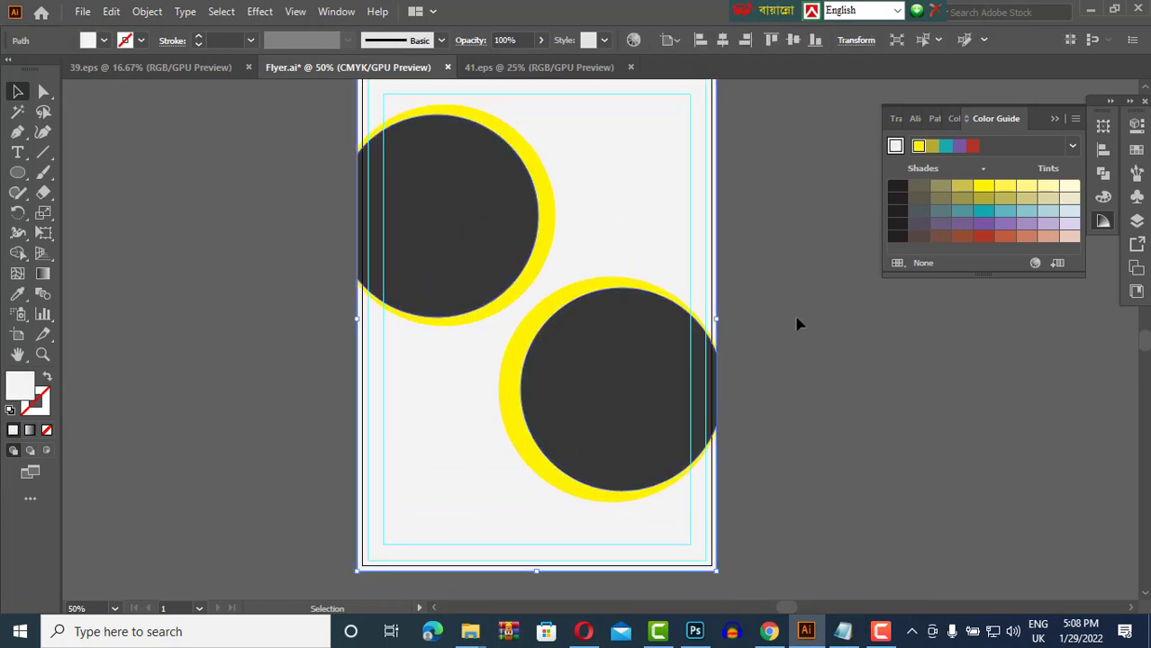
click(103, 39)
click(20, 122)
click(753, 316)
scroll(331, 366, down, 1)
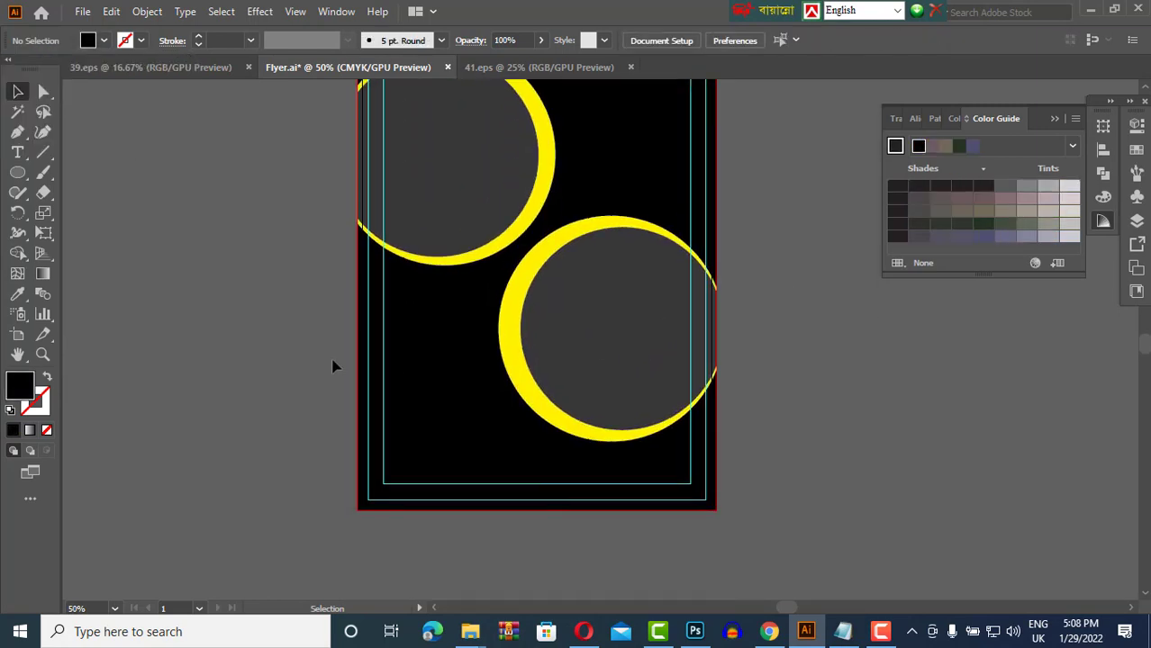
key(ctrl+a)
scroll(243, 267, up, 1)
click(421, 272)
shift+click(613, 423)
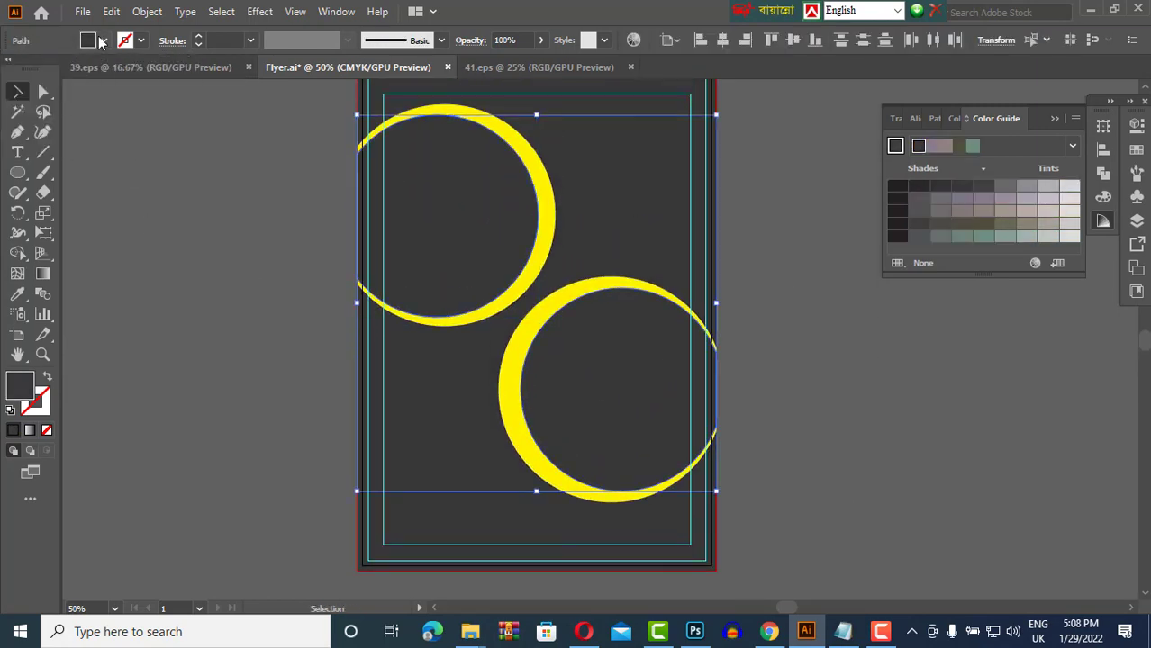
click(104, 40)
click(144, 214)
click(811, 450)
Set up the headline type in Sansation Bold at 62 pt.
click(583, 631)
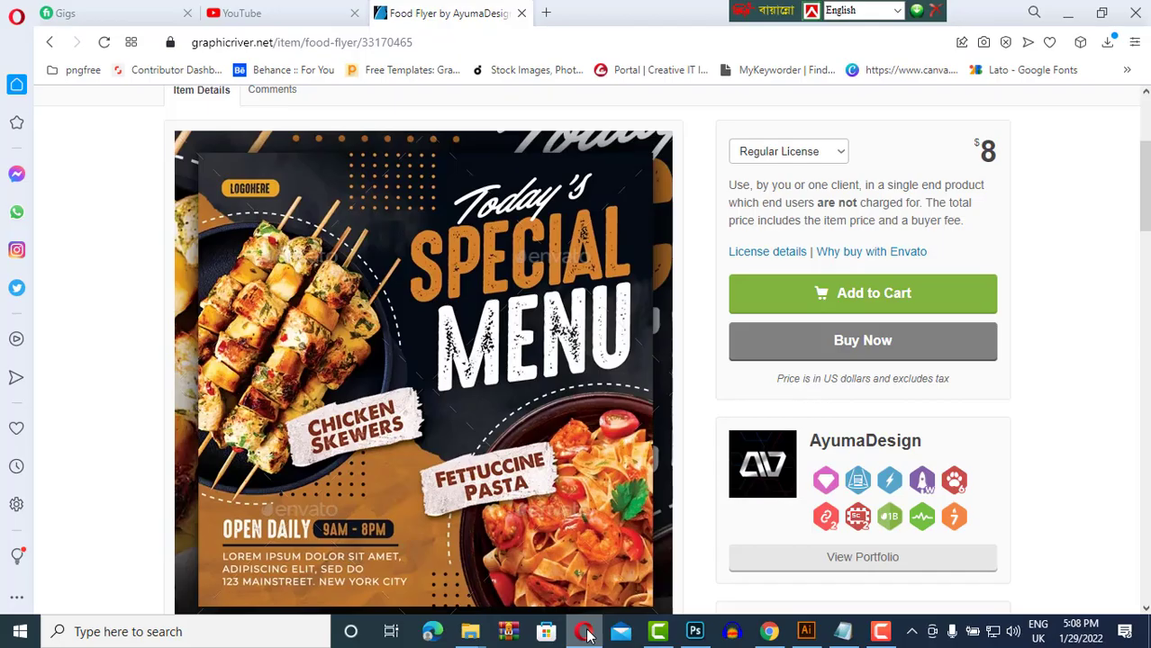
click(587, 635)
key(t)
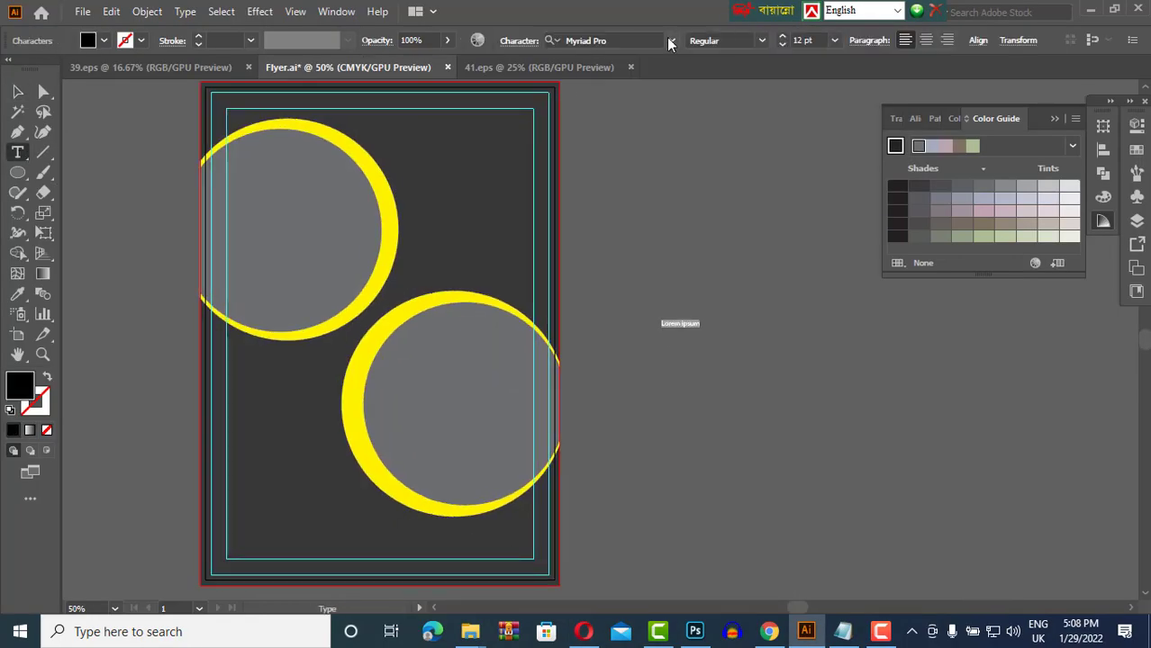
click(671, 39)
click(630, 228)
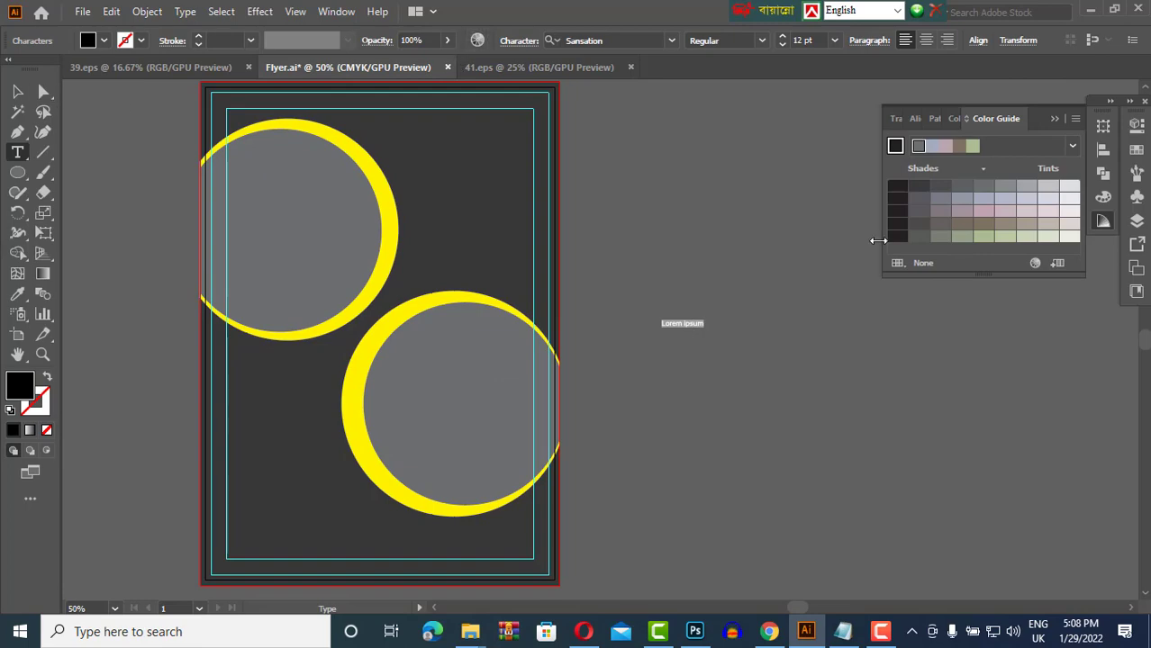
click(782, 38)
text(62)
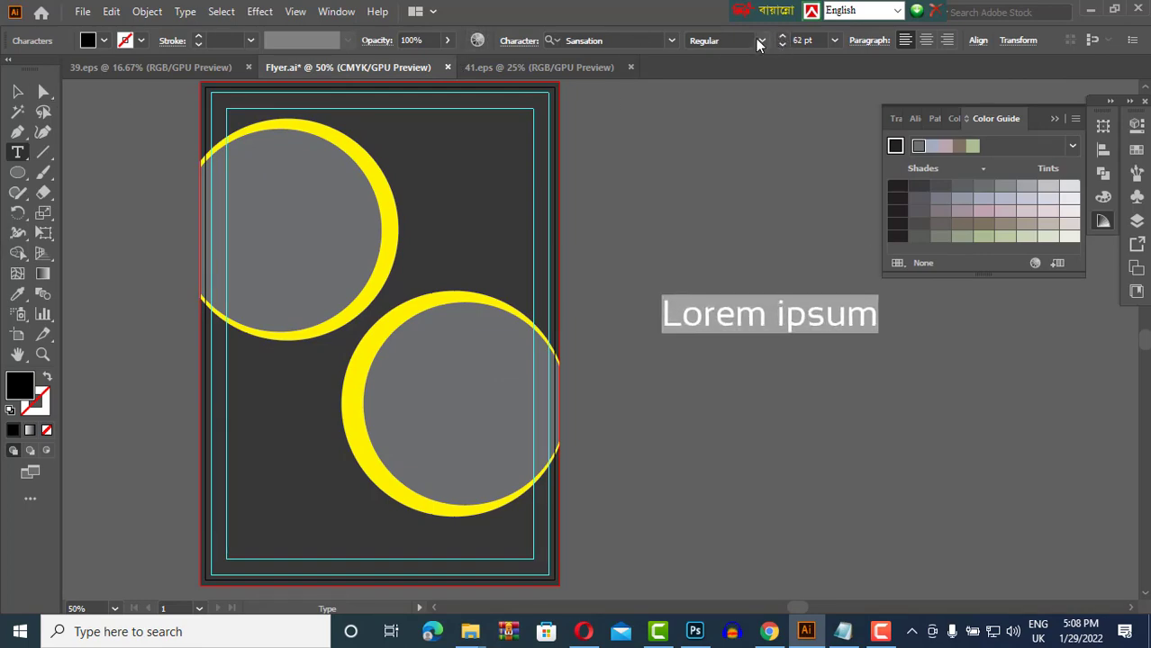
click(761, 39)
click(711, 72)
click(586, 635)
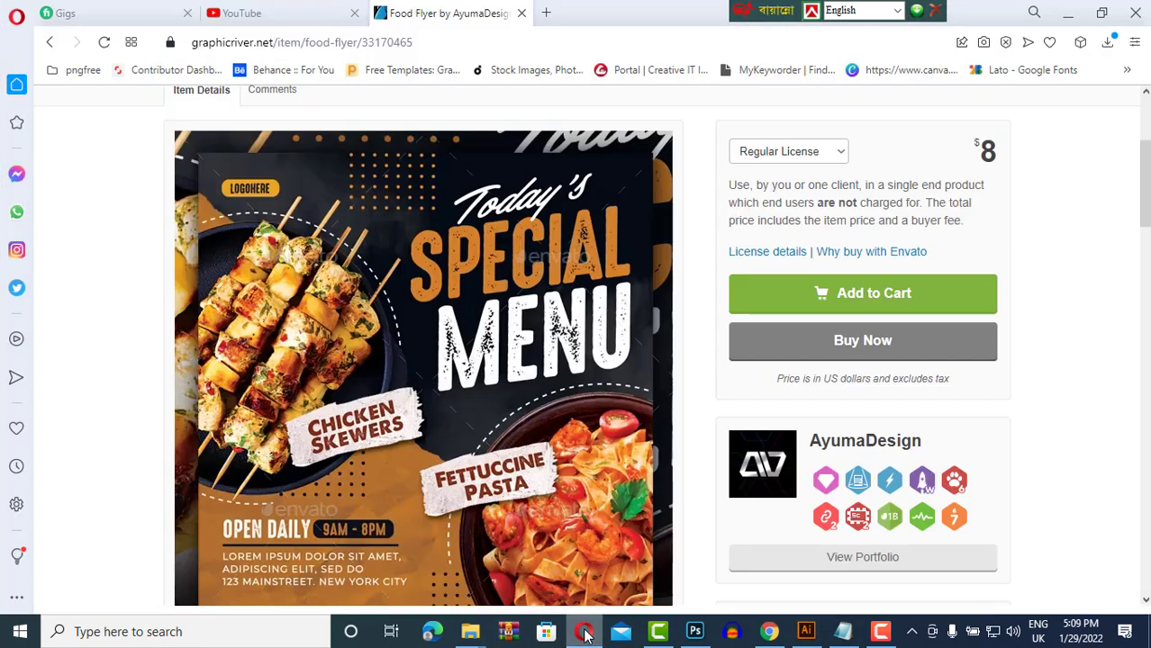
click(587, 635)
Correct the headline text to read SPECIAL MENU.
text(SPECIAL)
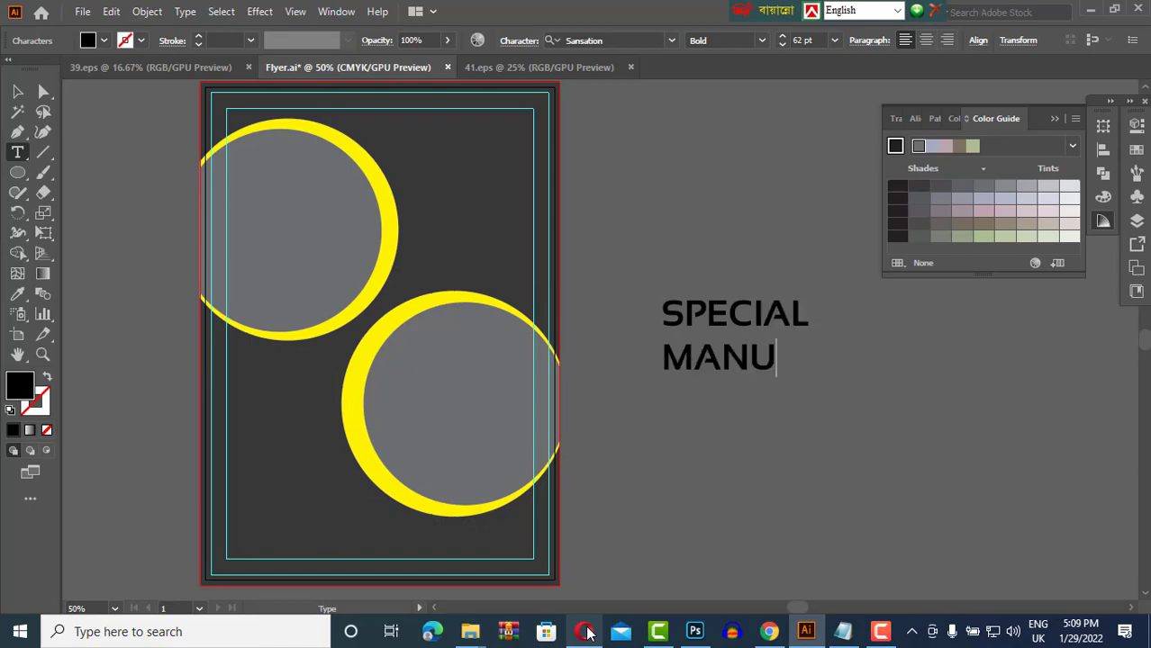
click(587, 635)
click(586, 635)
text(E)
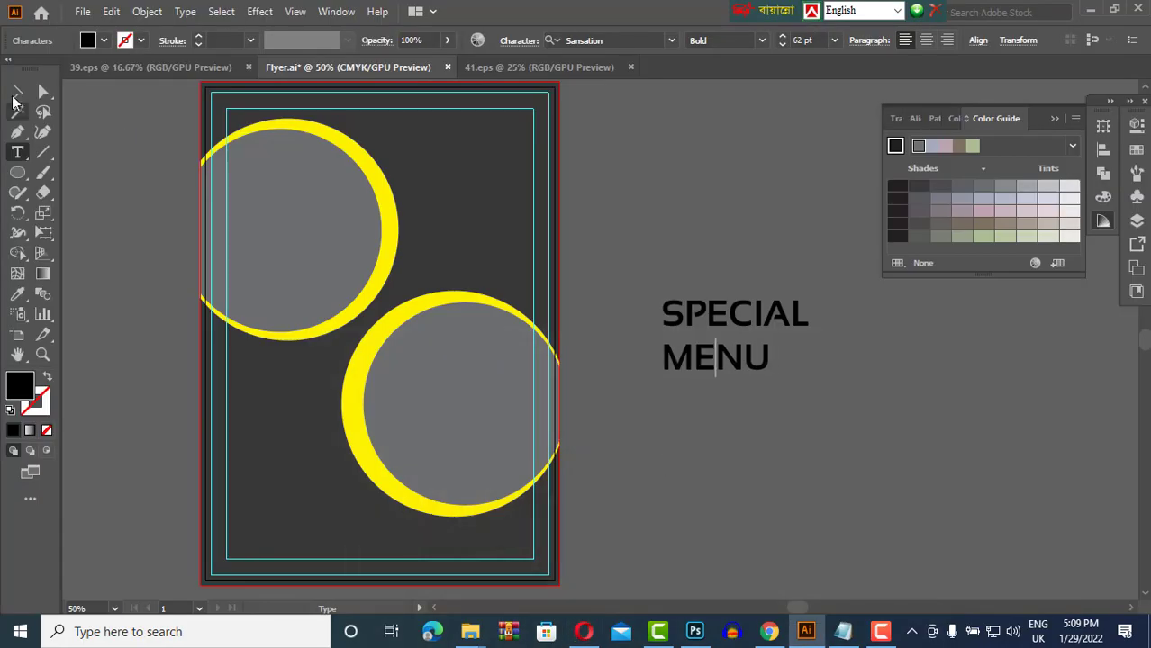
key(Escape)
Slant the headline upward with a Free Distort effect.
click(745, 360)
click(259, 11)
mouse_move(311, 148)
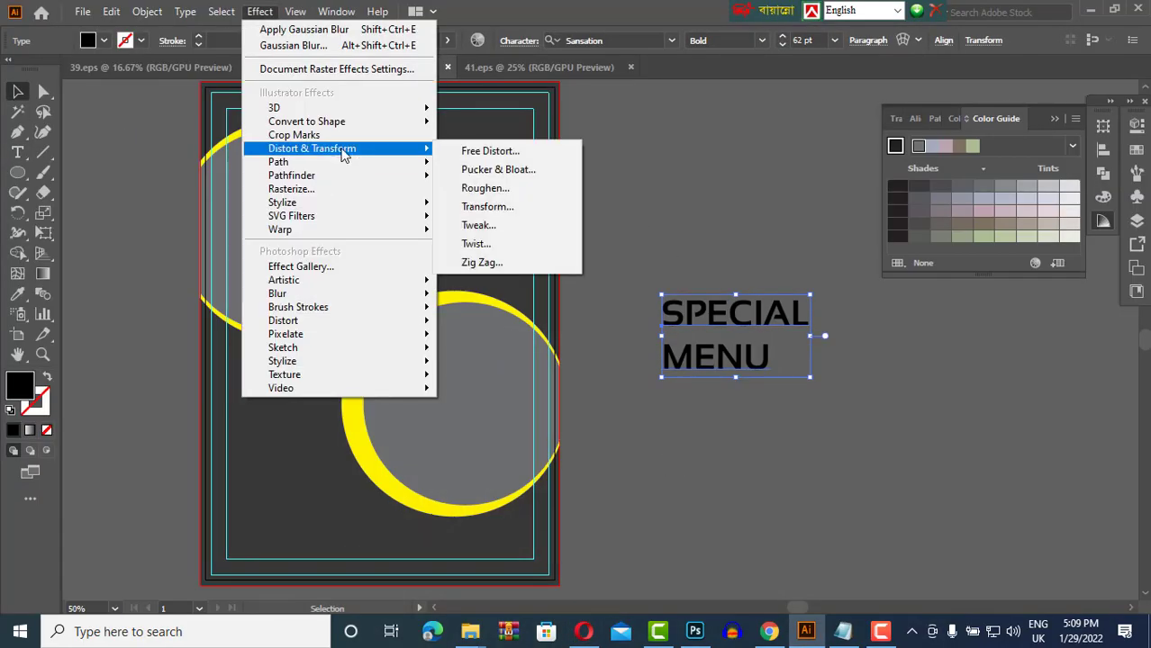
click(486, 149)
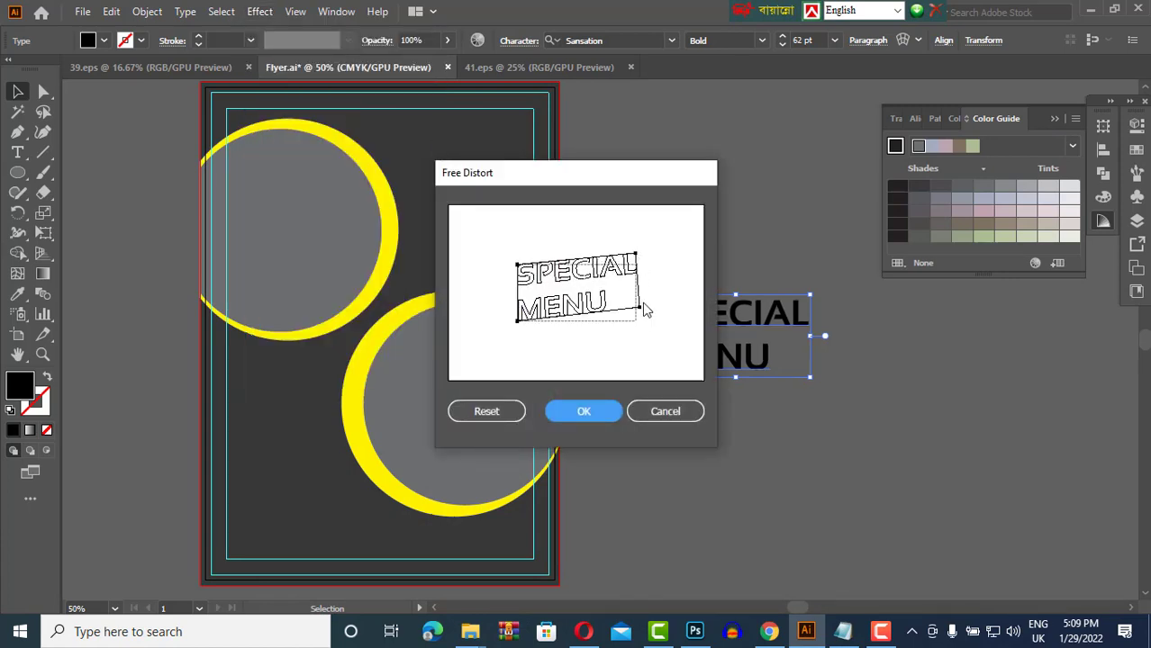
click(603, 415)
click(520, 41)
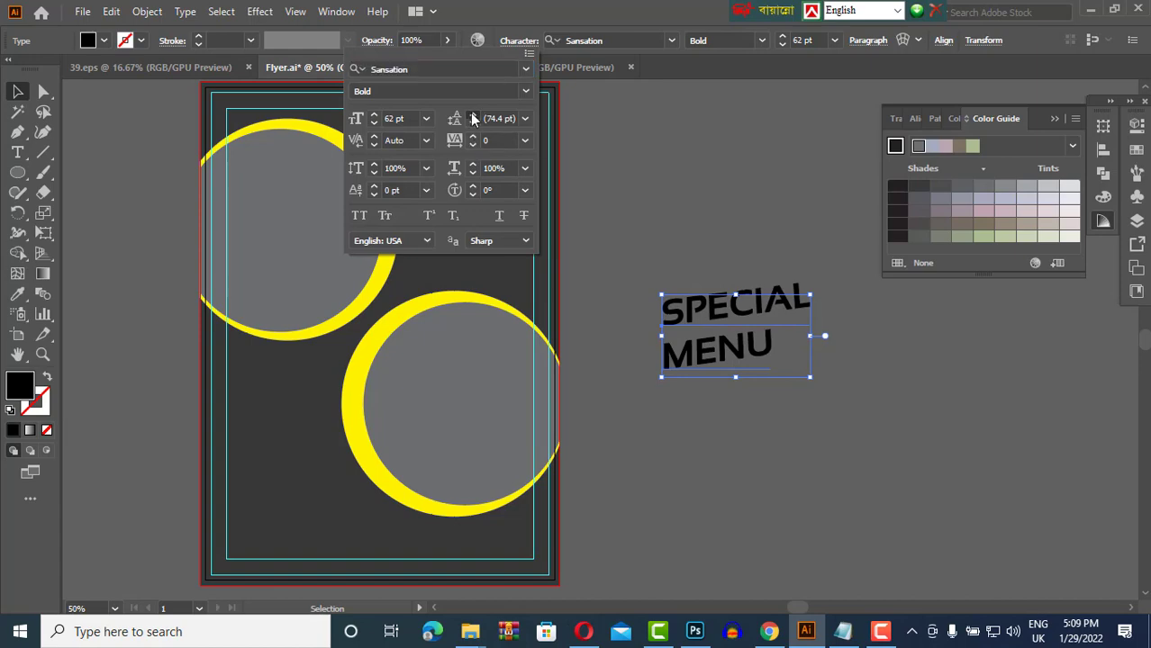
click(689, 145)
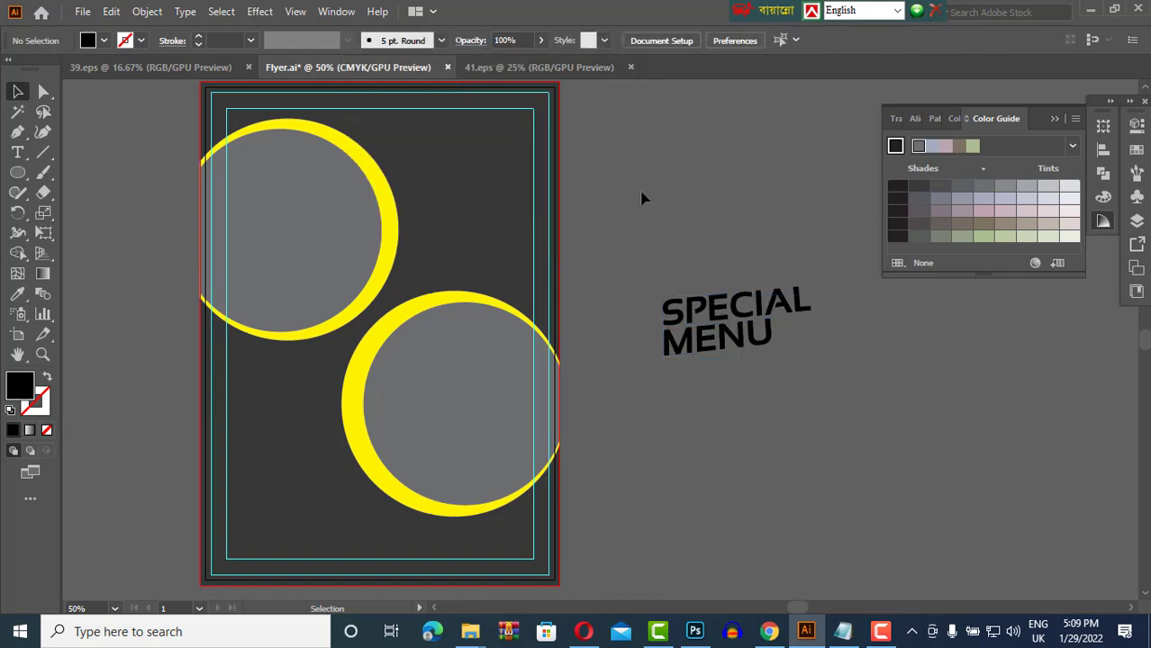
click(699, 324)
Set the headline in yellow Bernard MT Condensed, 73 pt, at the flyer's top right.
click(672, 40)
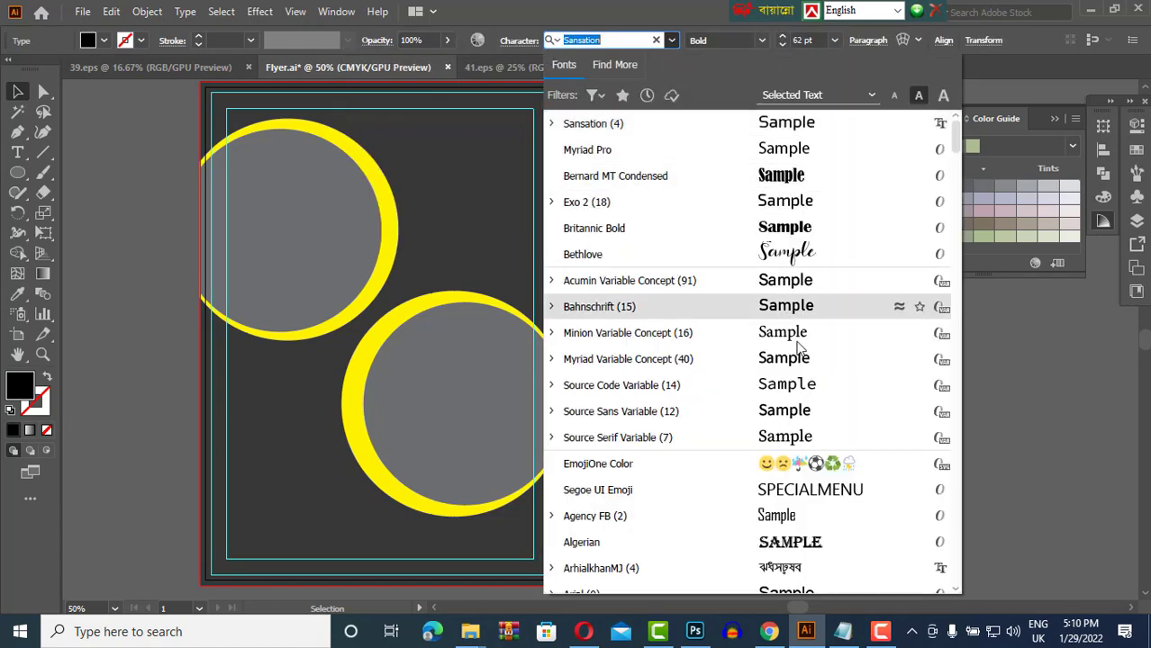
scroll(805, 360, down, 8)
scroll(804, 381, down, 4)
scroll(831, 318, up, 3)
click(817, 277)
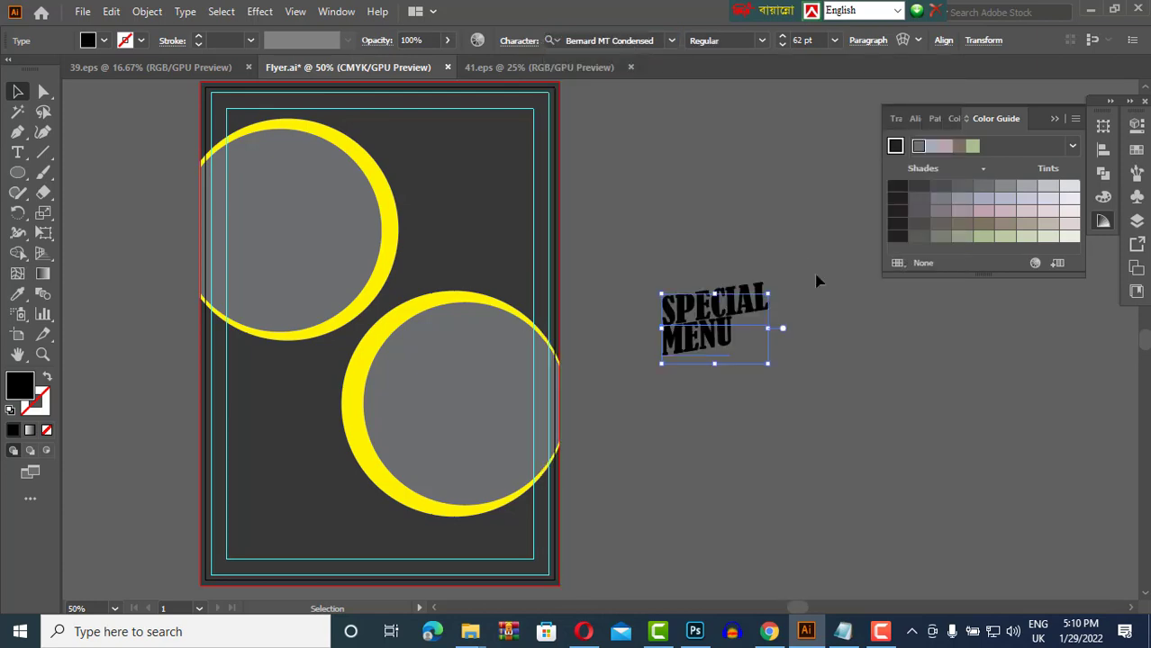
drag(721, 324, 648, 230)
click(104, 41)
click(70, 72)
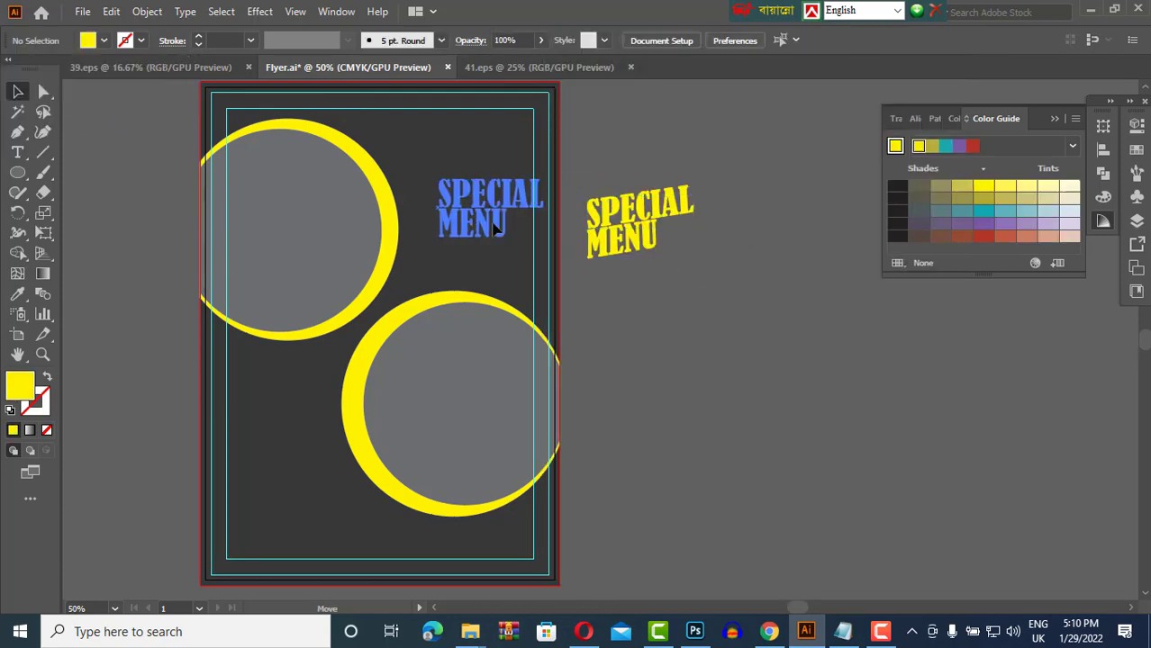
drag(649, 258, 470, 226)
click(782, 36)
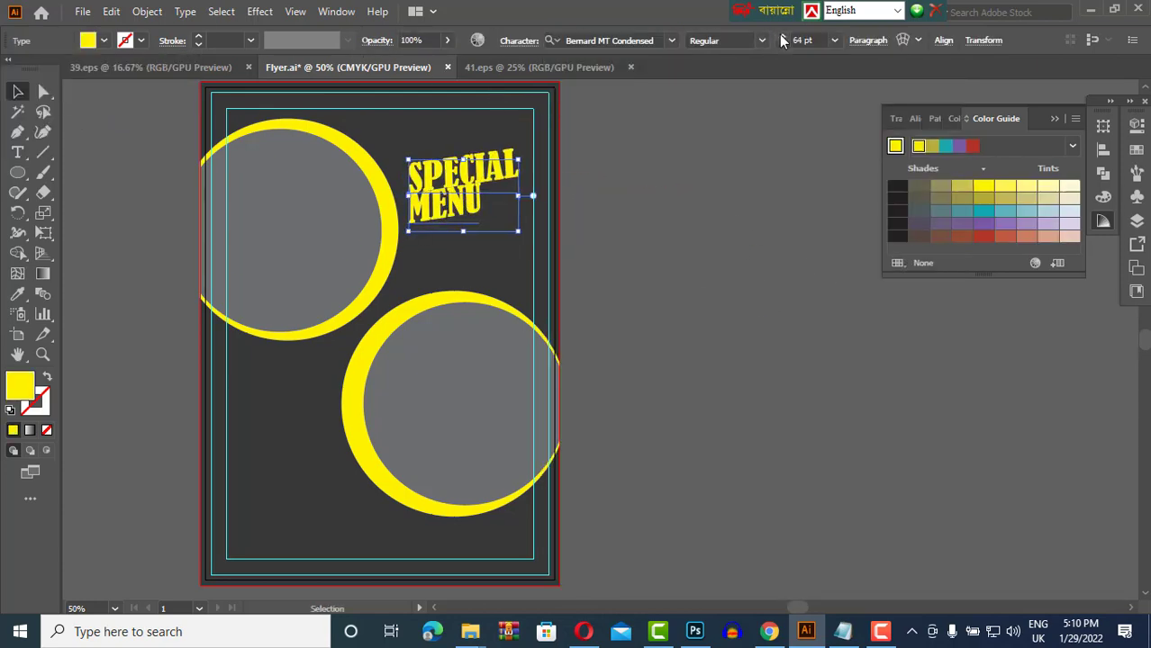
Increase the headline's line spacing and nudge it slightly lower.
click(519, 41)
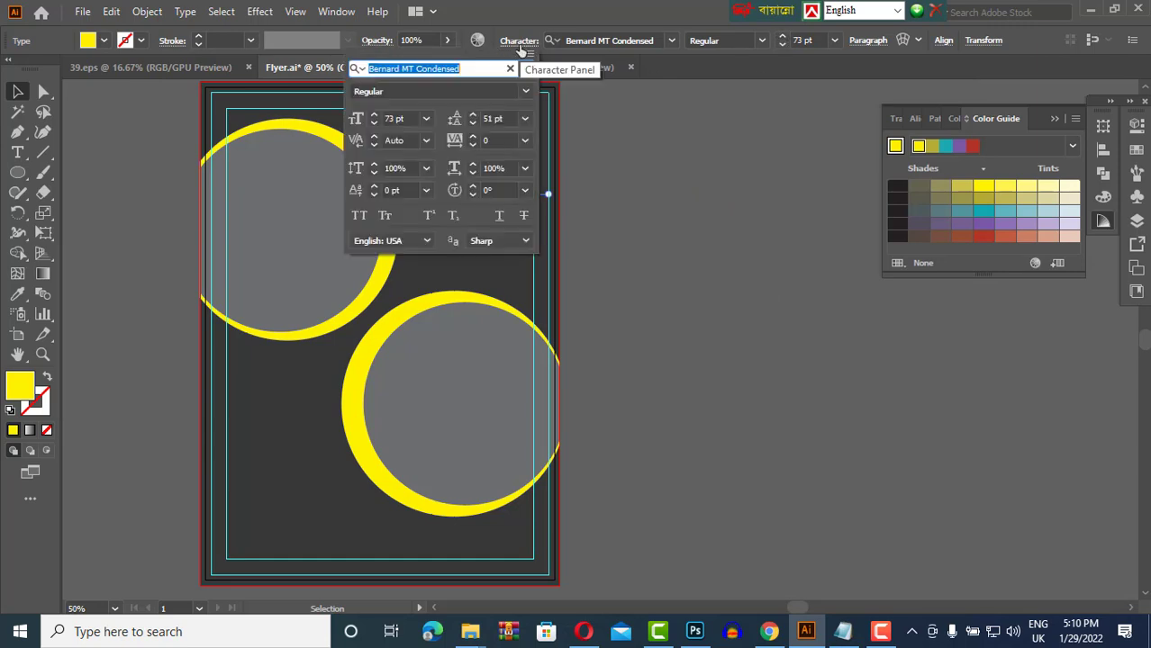
click(472, 115)
click(472, 114)
click(472, 114)
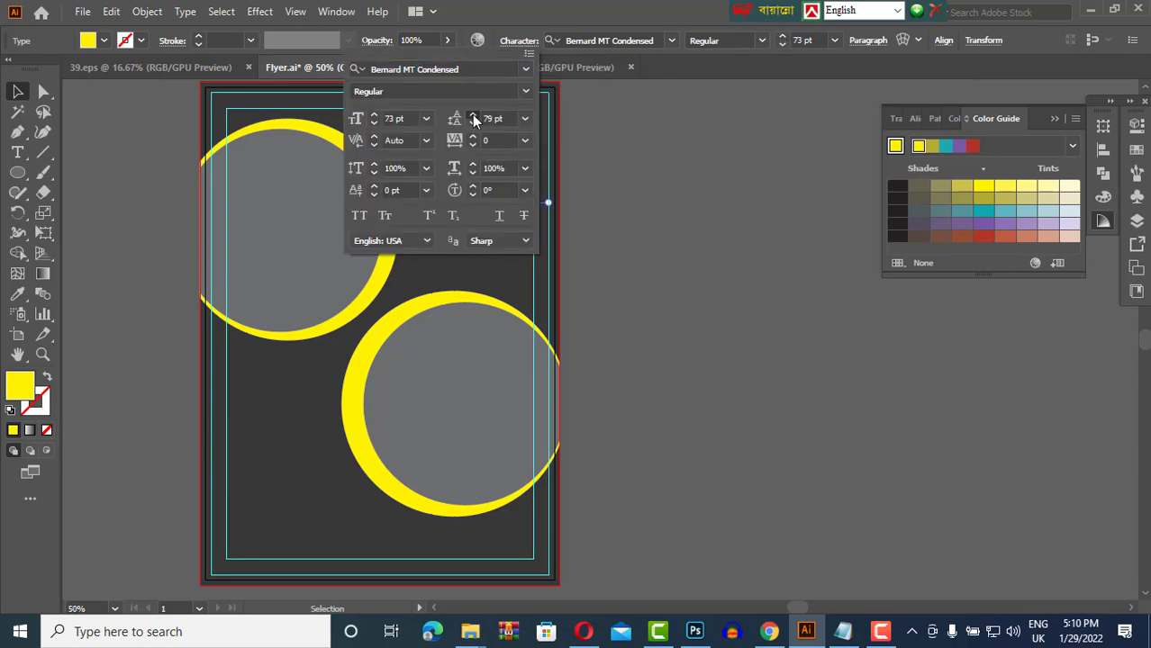
click(729, 185)
click(729, 192)
click(464, 194)
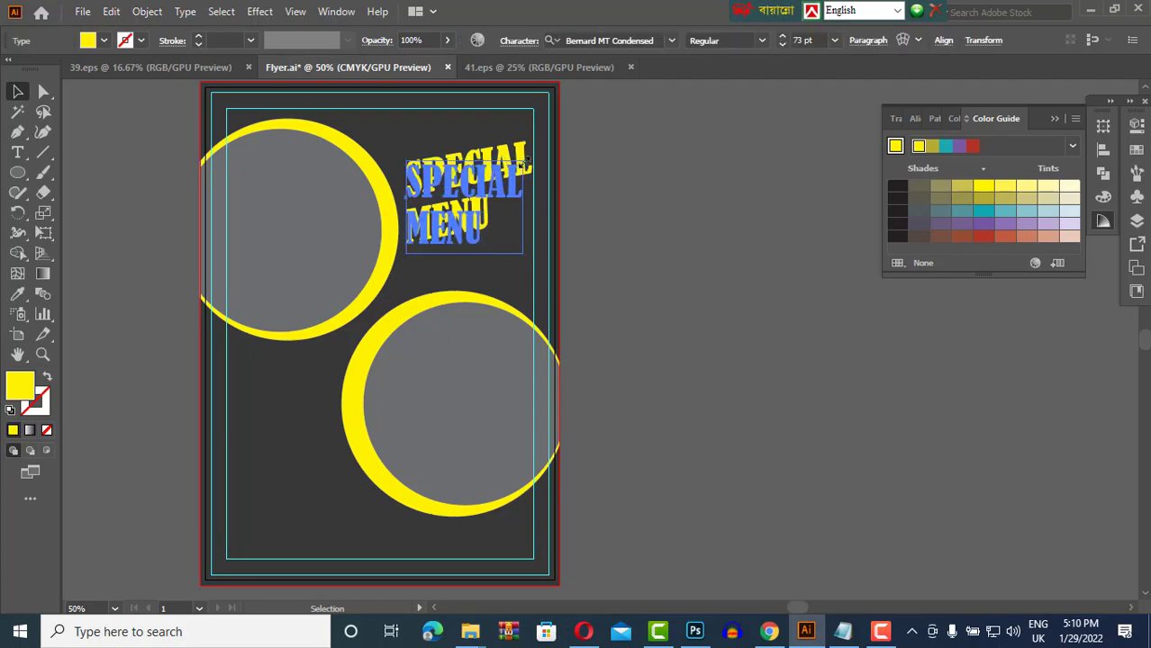
click(615, 564)
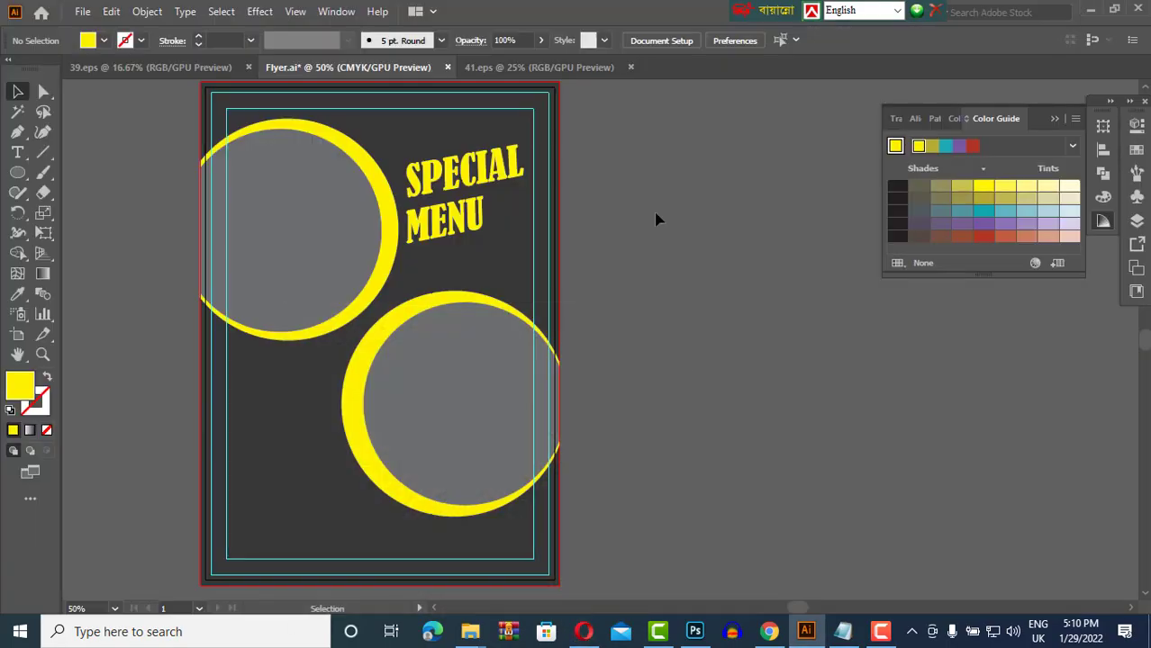
drag(504, 158, 512, 178)
Recolour the word SPECIAL tan.
key(t)
double_click(461, 176)
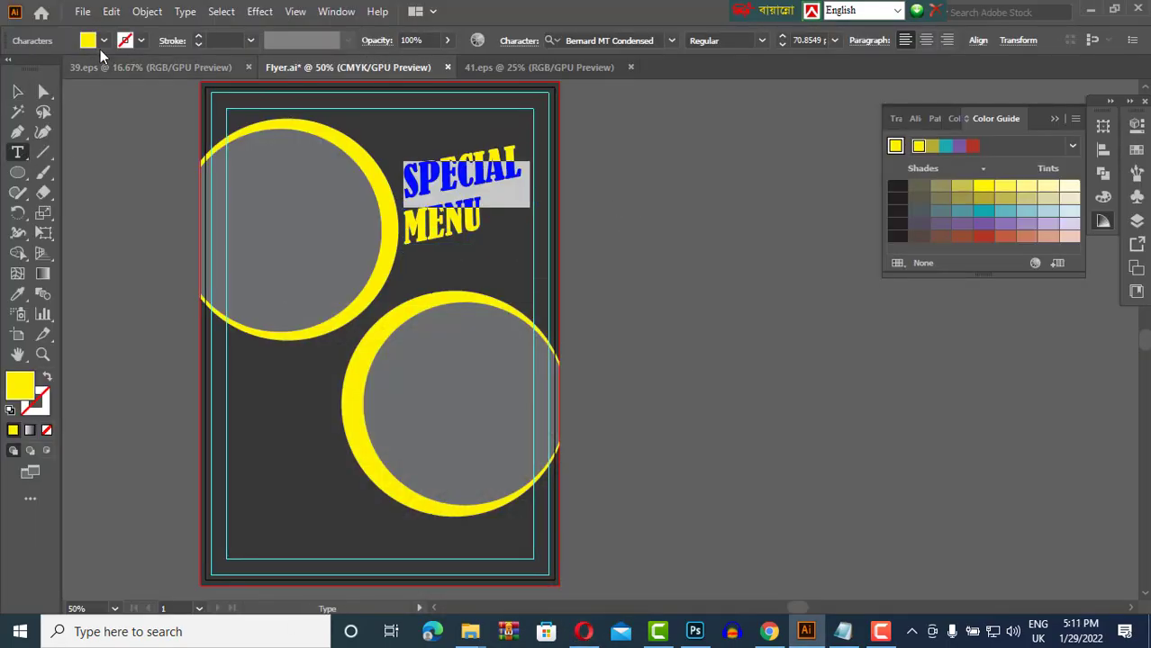
click(104, 40)
click(140, 118)
click(104, 41)
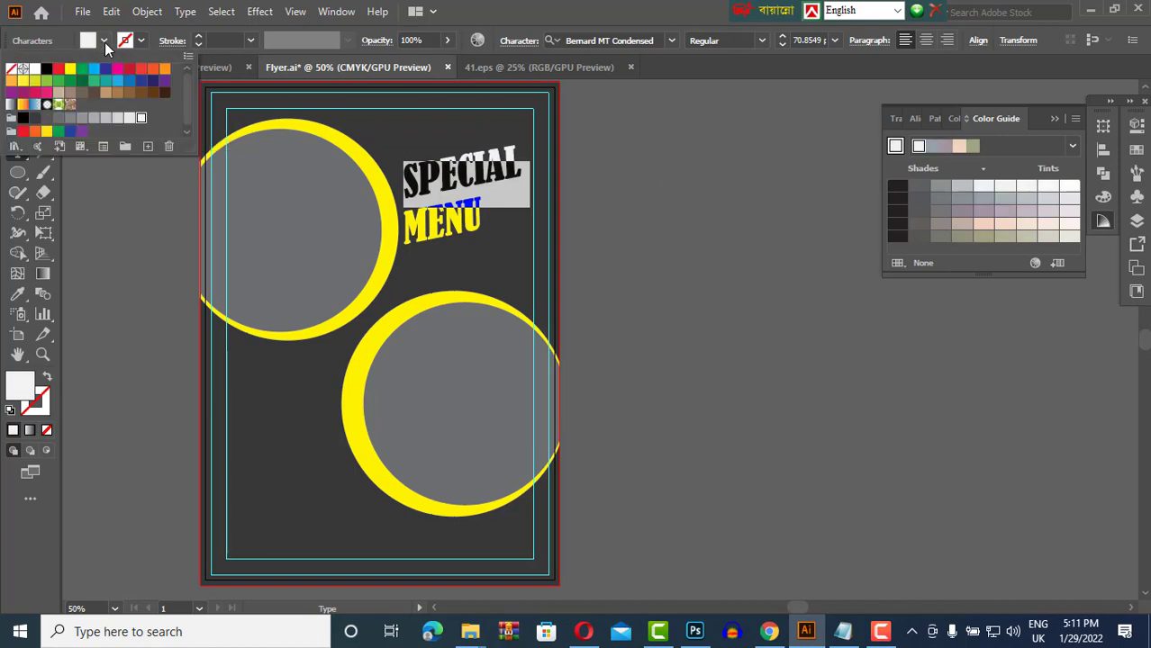
click(121, 93)
click(634, 269)
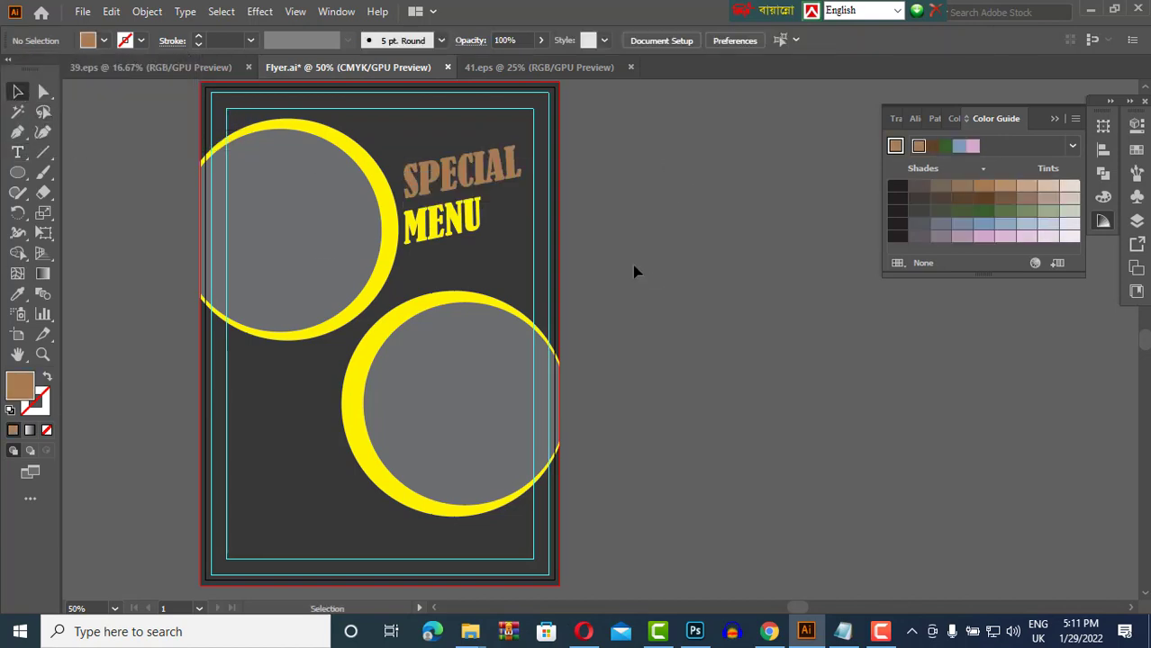
click(584, 631)
click(586, 631)
Enlarge the word MENU and right-align both headline lines.
click(17, 152)
double_click(442, 223)
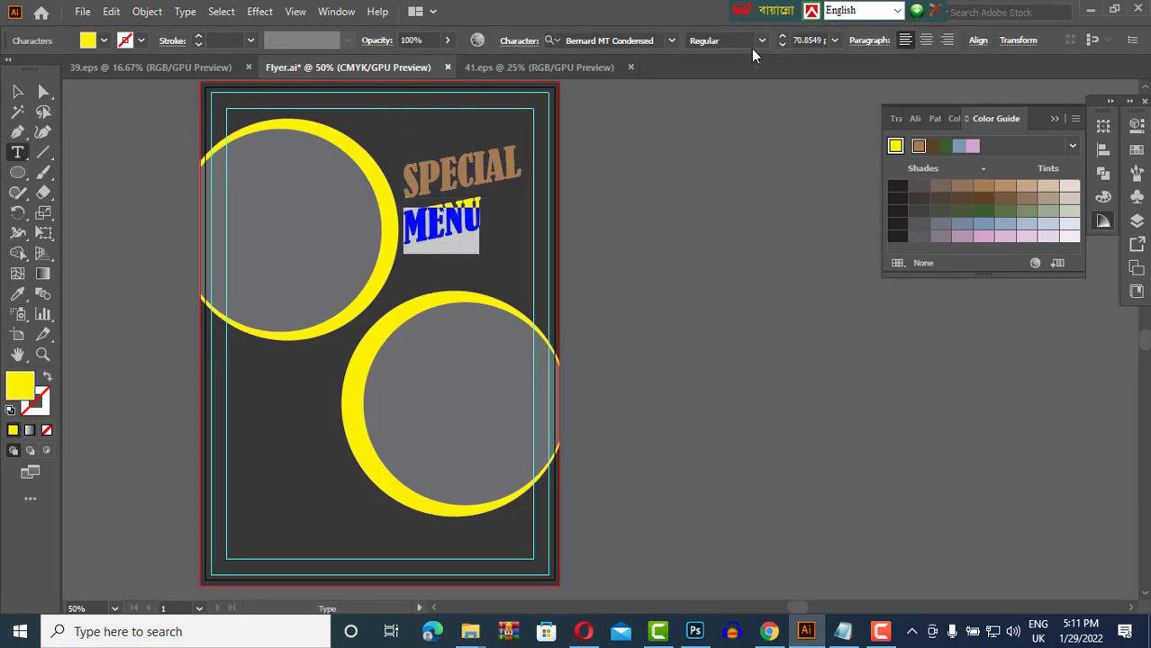
click(782, 41)
key(Escape)
click(683, 257)
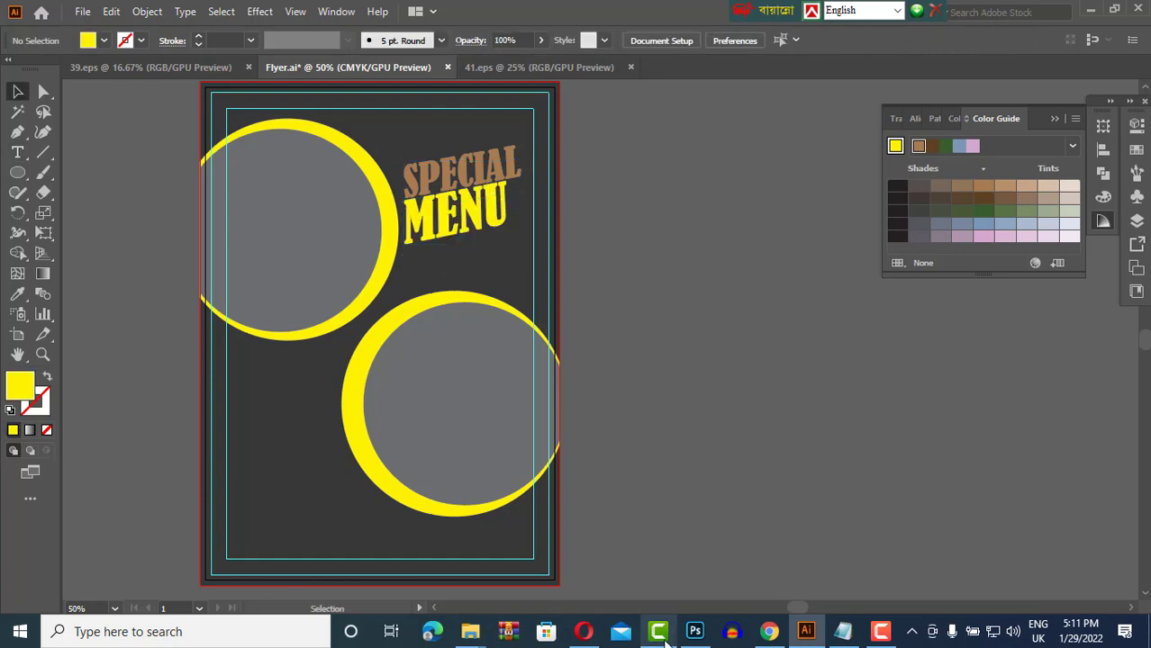
click(461, 207)
click(867, 41)
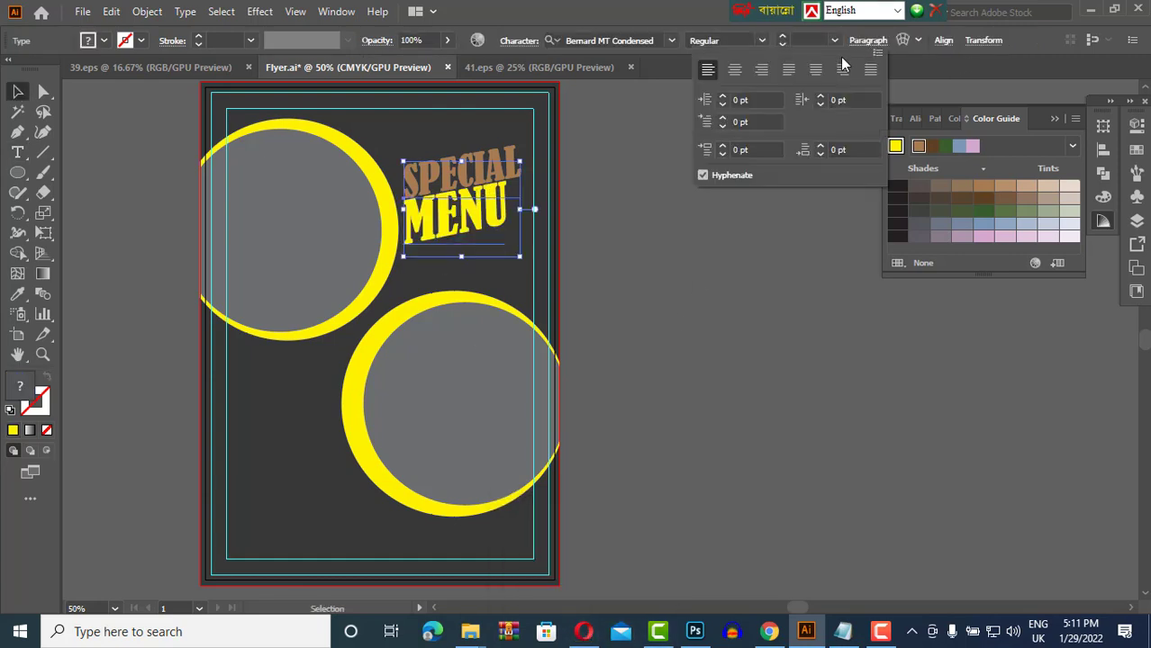
click(759, 76)
click(738, 237)
key(ctrl+z)
drag(507, 216, 506, 208)
click(648, 214)
Compare the artwork against the reference flyer in the browser.
scroll(628, 405, down, 1)
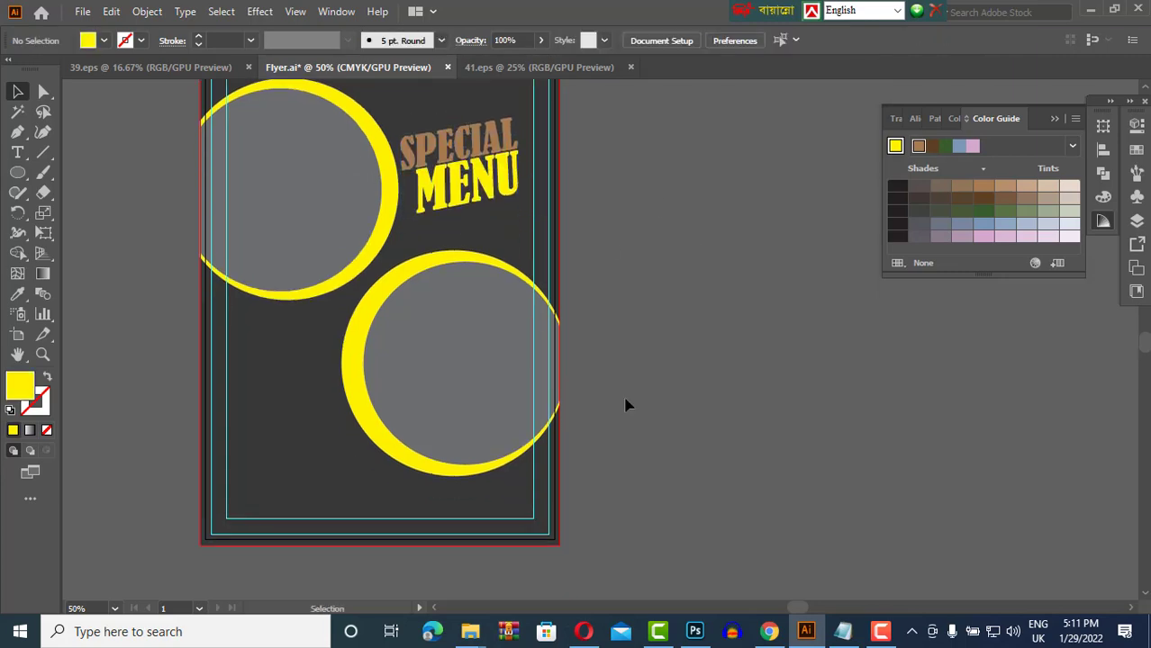
click(585, 632)
click(587, 634)
scroll(672, 352, down, 2)
scroll(750, 398, up, 2)
click(583, 636)
click(583, 636)
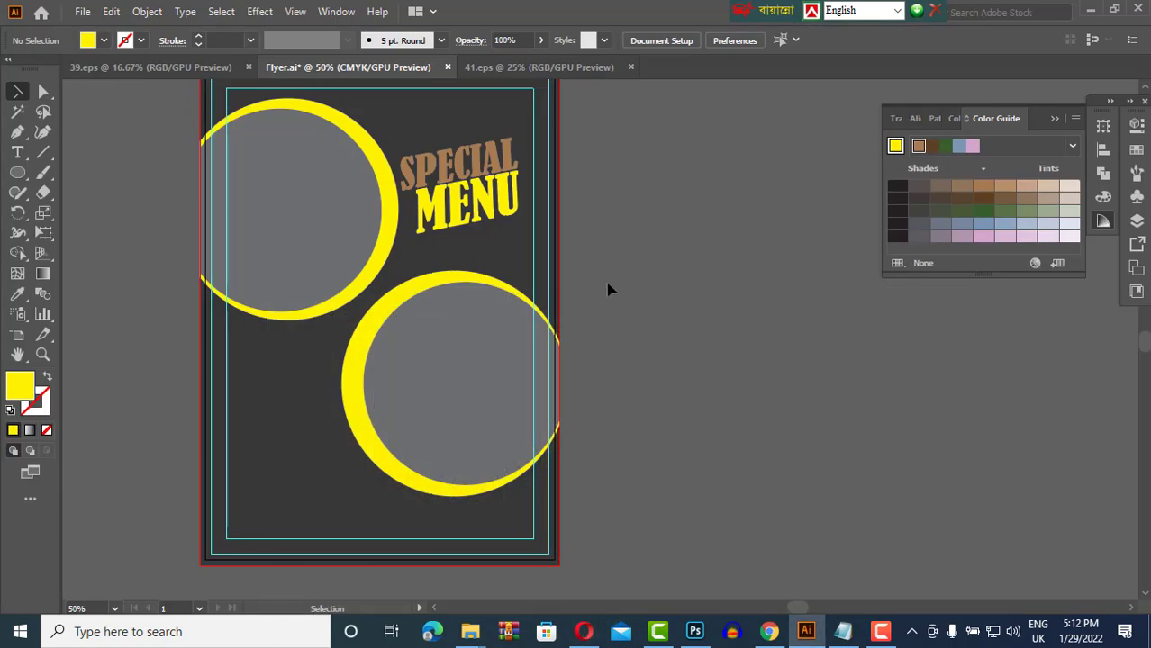
Draw a diagonal line across the dark flyer background.
click(555, 290)
click(629, 327)
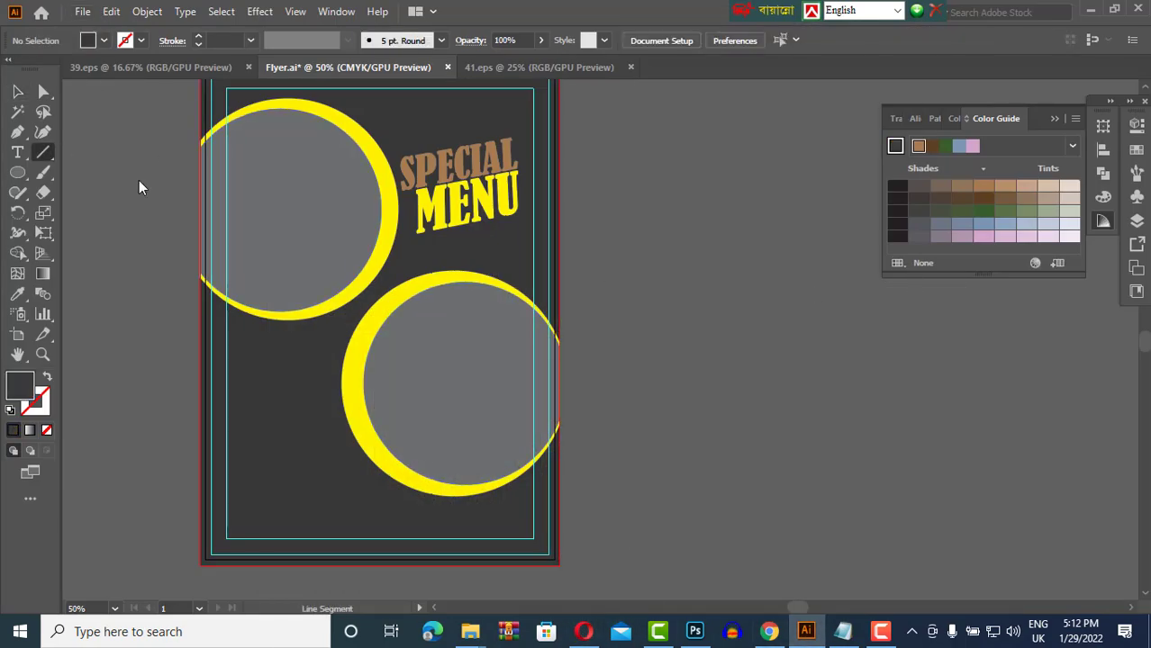
drag(167, 154, 608, 493)
key(ctrl+shift+z)
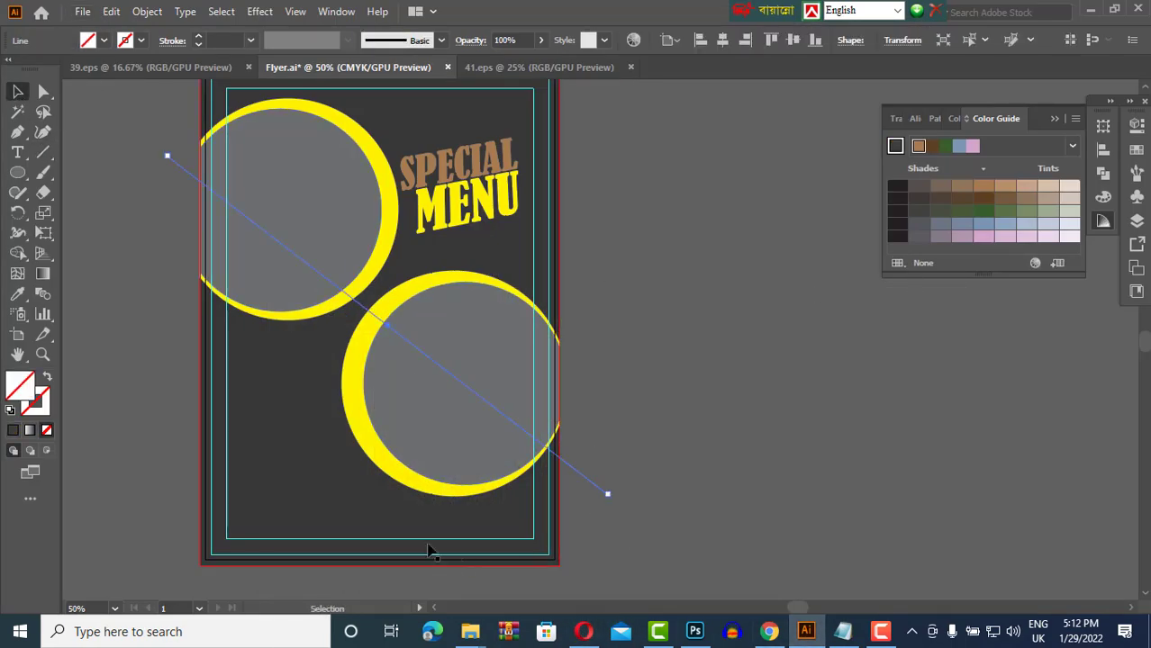
Divide the background along the diagonal with Pathfinder and ungroup the pieces.
click(915, 118)
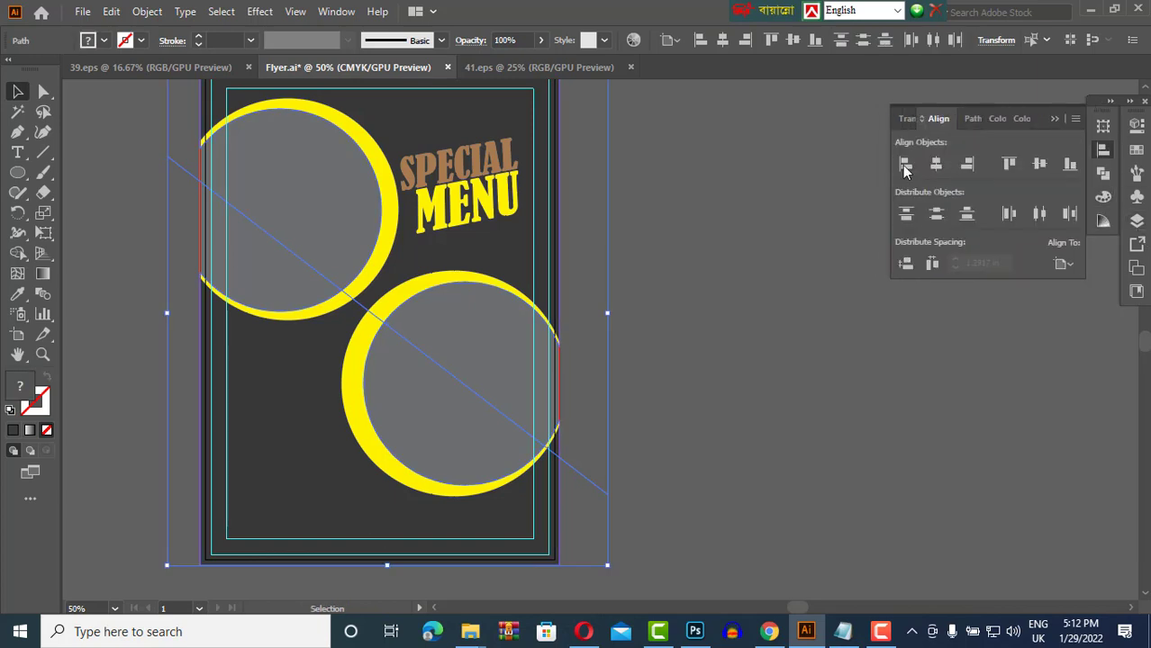
click(896, 118)
click(958, 117)
click(909, 209)
click(388, 491)
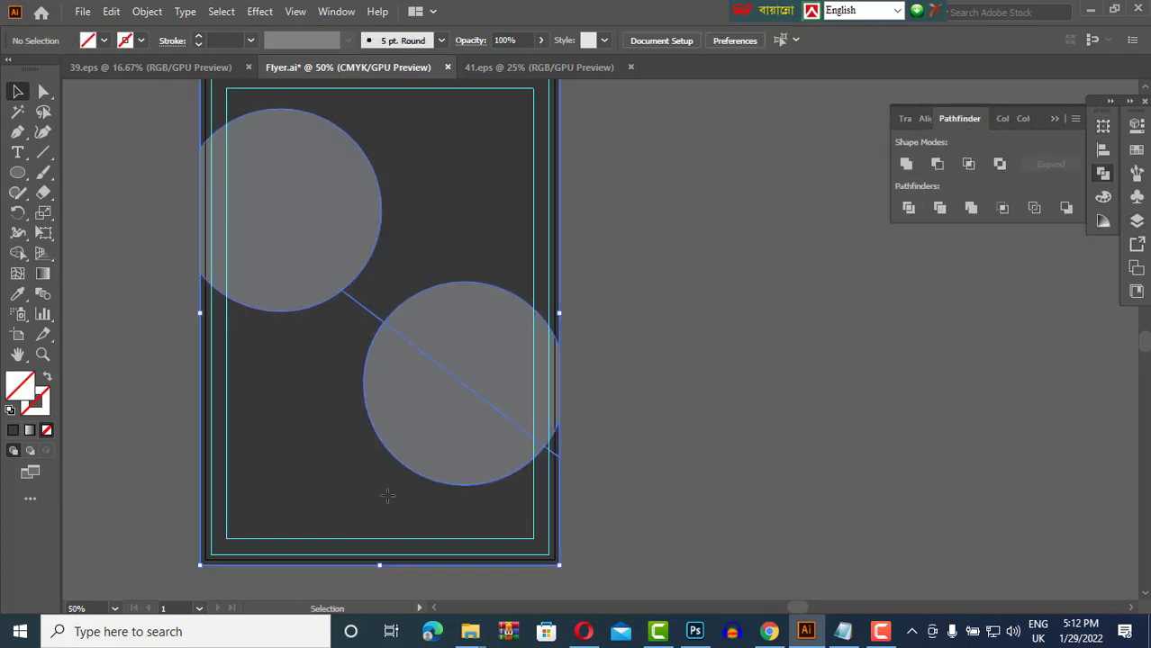
right_click(461, 416)
click(532, 260)
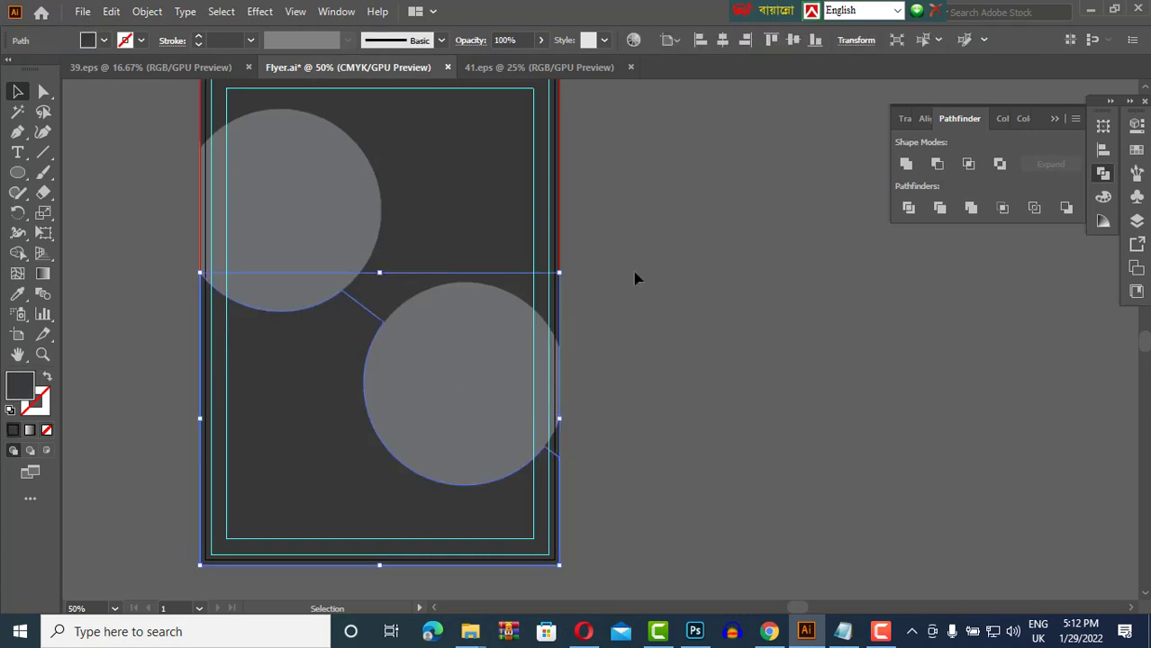
Fill the lower background piece brown and check it against the reference flyer.
click(102, 40)
click(117, 113)
click(610, 379)
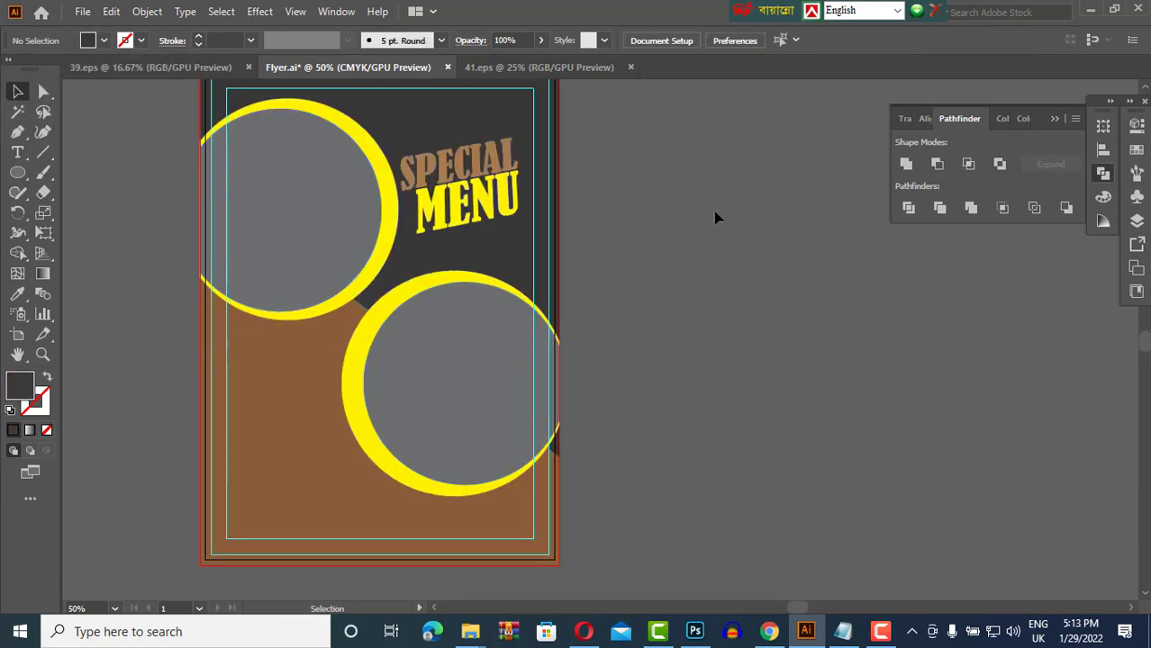
scroll(632, 367, down, 2)
scroll(636, 362, up, 2)
scroll(640, 352, down, 1)
scroll(639, 353, down, 1)
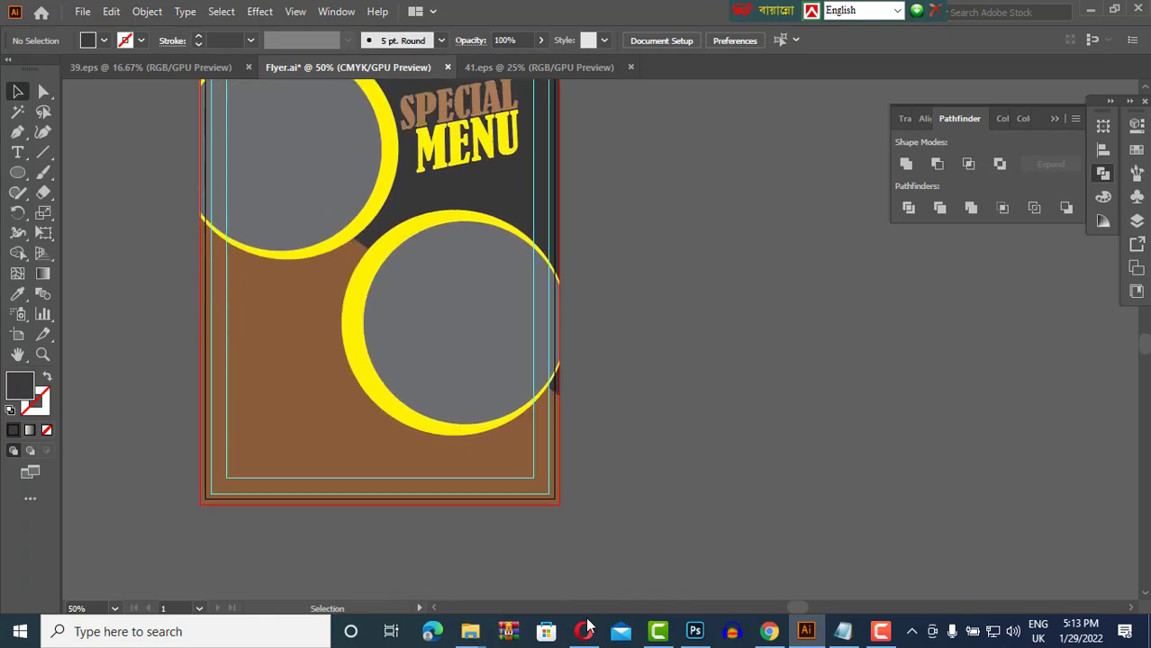
click(584, 632)
click(584, 631)
Draw a diagonal line cutting through both yellow circles.
scroll(651, 297, up, 2)
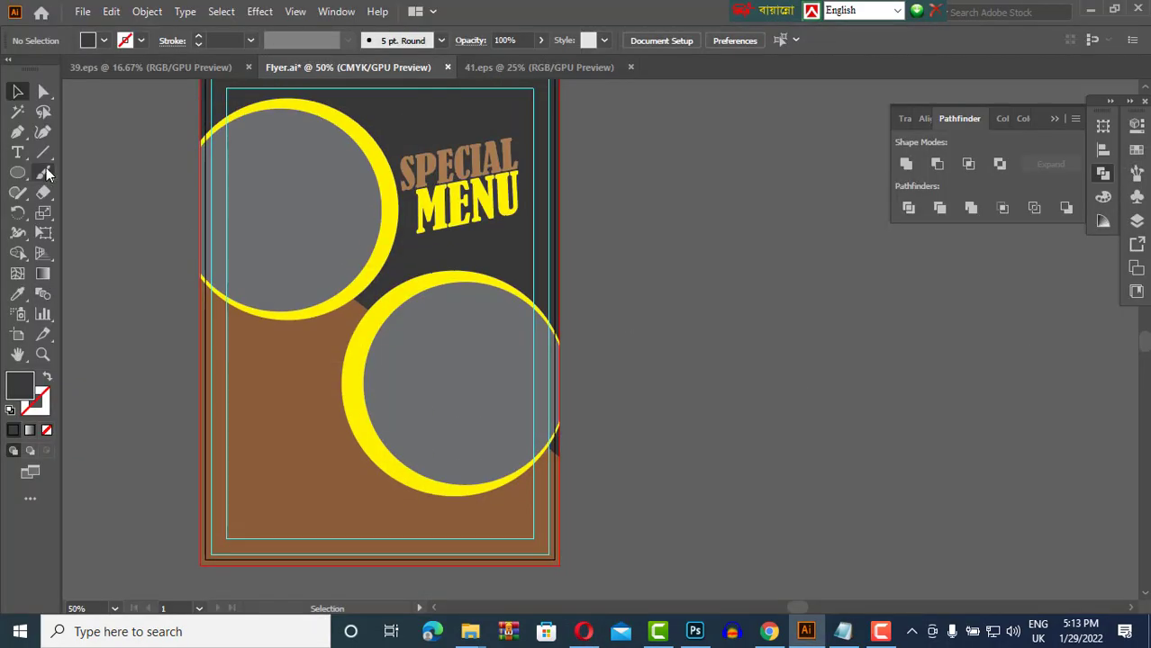
mouse_move(191, 129)
mouse_down()
mouse_move(386, 292)
mouse_move(453, 399)
mouse_up()
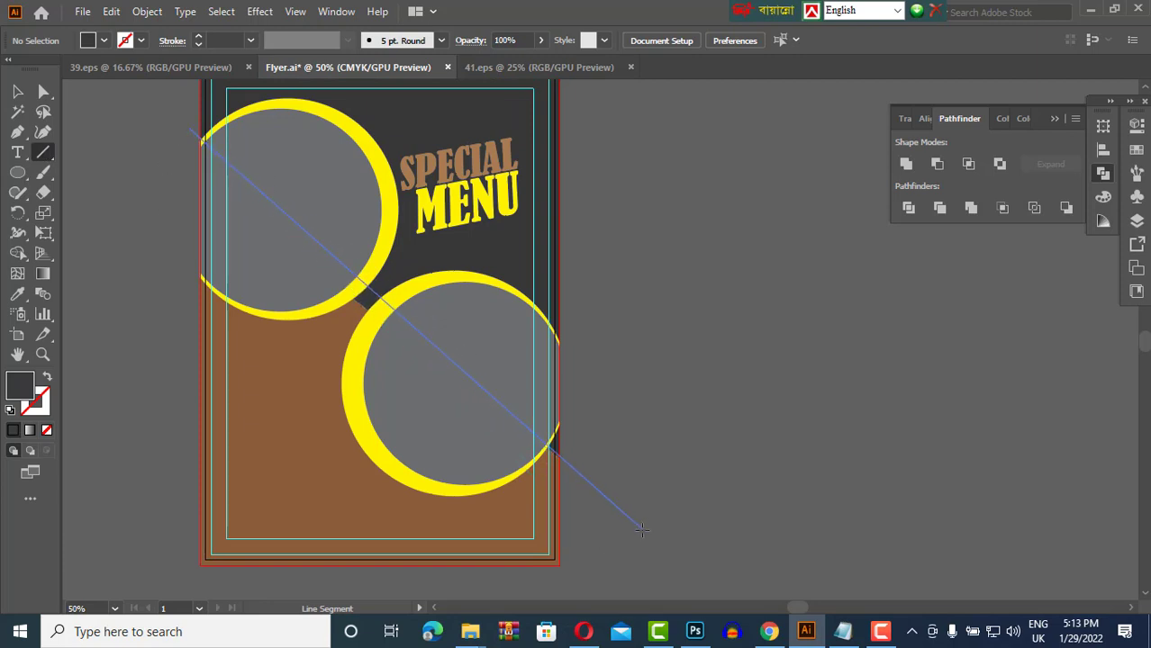
drag(641, 529, 642, 528)
key(v)
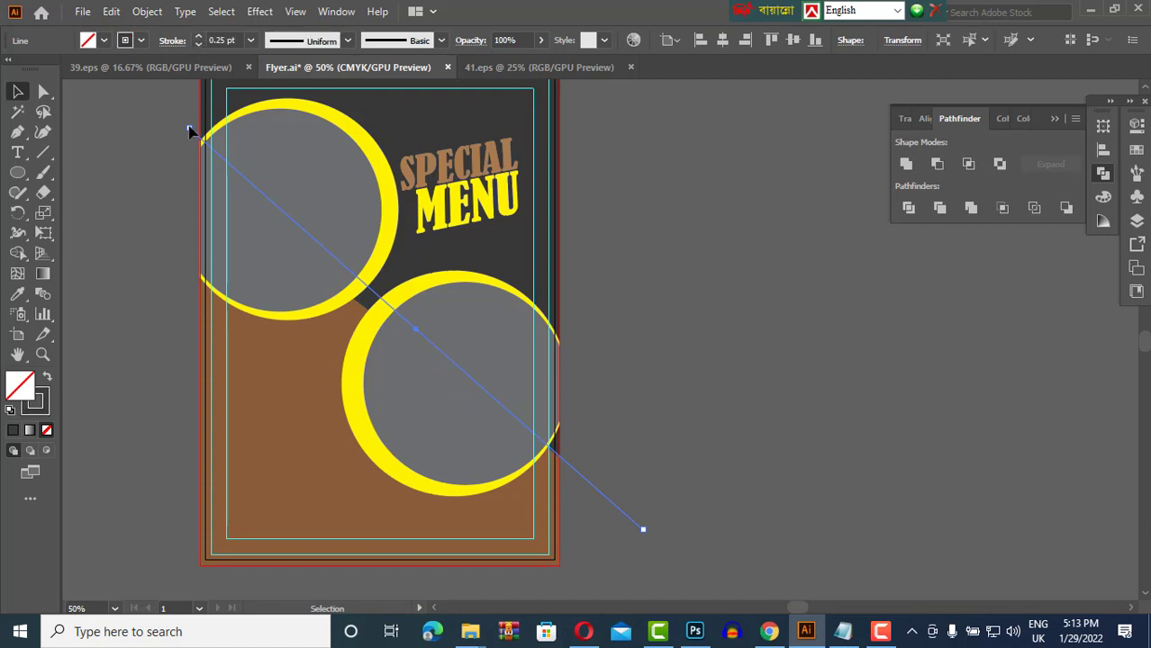
scroll(180, 134, up, 4)
scroll(162, 216, down, 2)
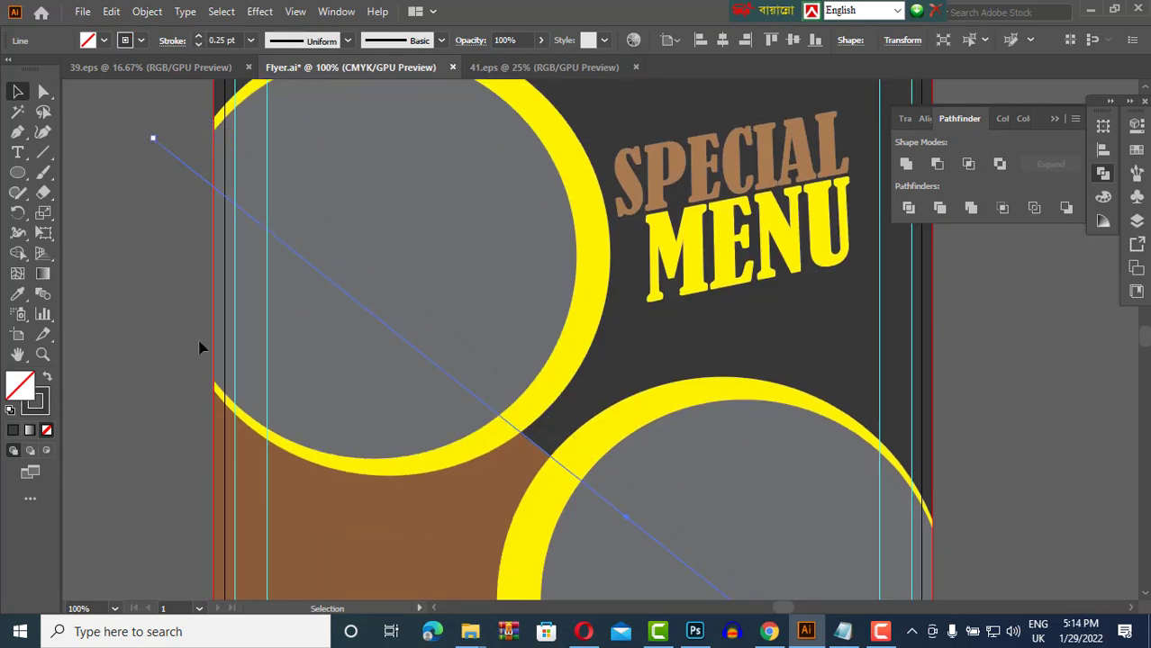
Divide the circles along the line with Pathfinder and ungroup the pieces.
key(ctrl+a)
click(909, 208)
click(997, 352)
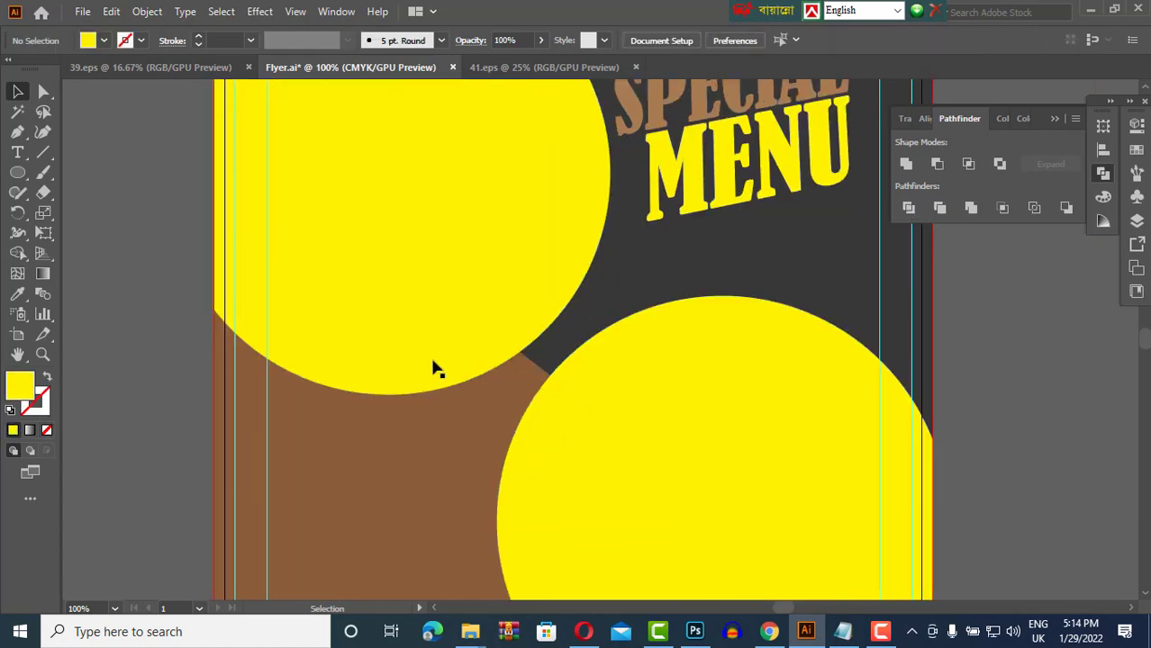
right_click(433, 362)
click(494, 207)
click(997, 416)
Fill the lower halves of both circles dark grey.
scroll(997, 416, down, 1)
click(894, 440)
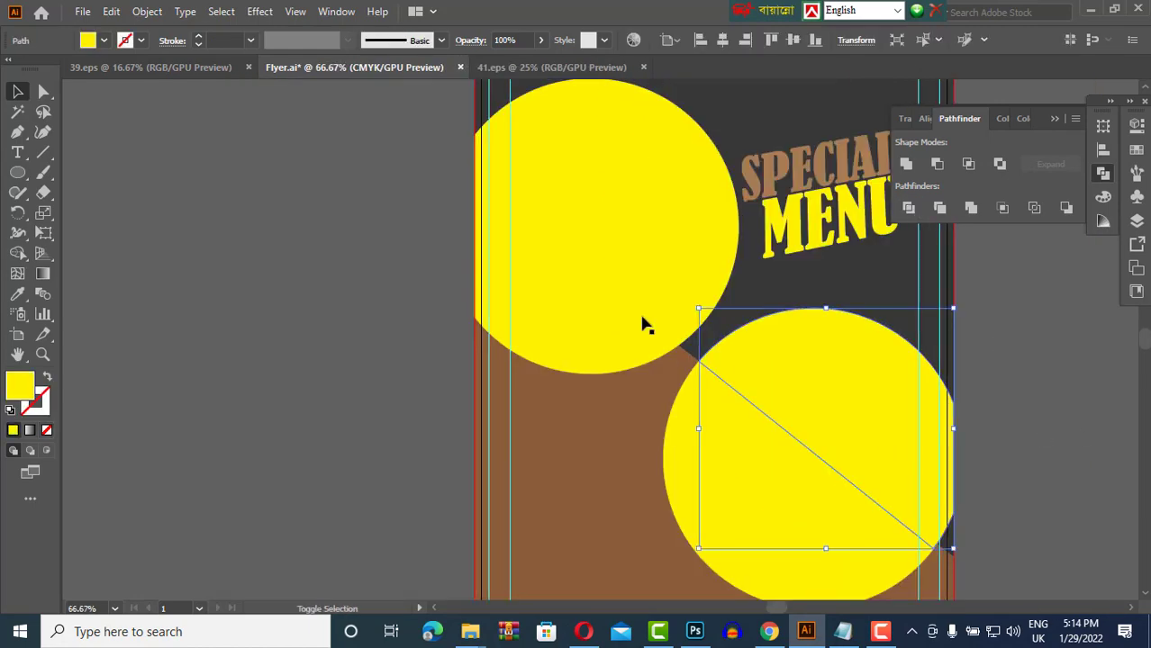
shift+click(540, 324)
click(103, 40)
click(54, 126)
click(1002, 410)
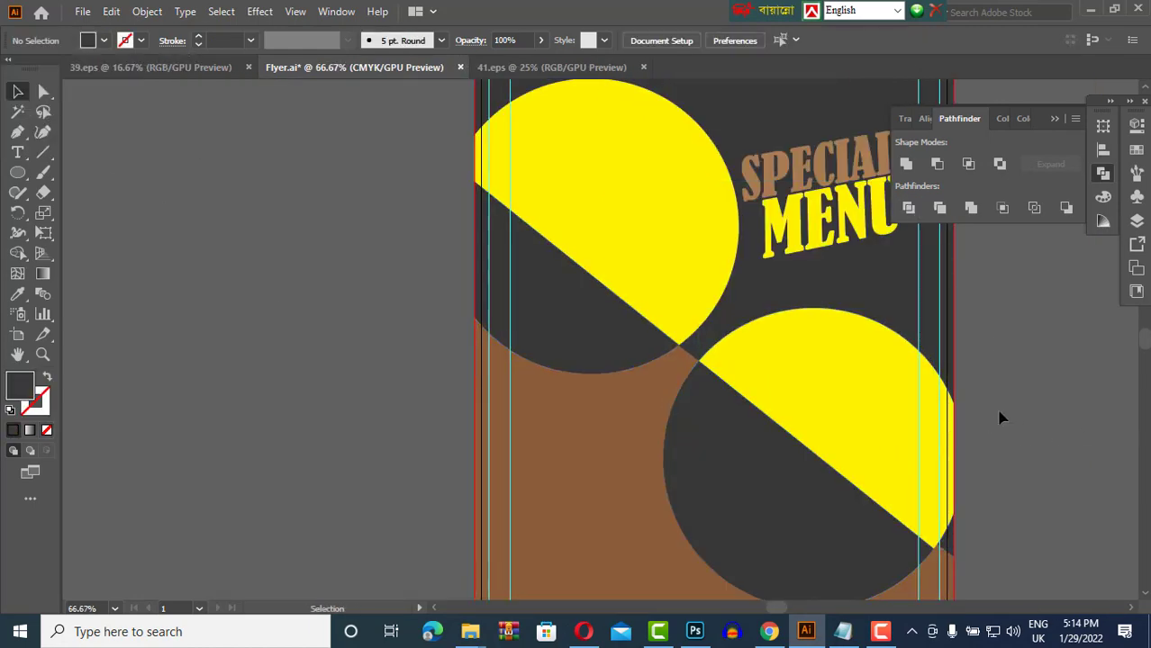
Inspect the stray edge fragment and select the upper circle's pieces.
scroll(780, 344, down, 2)
scroll(780, 343, up, 1)
click(798, 461)
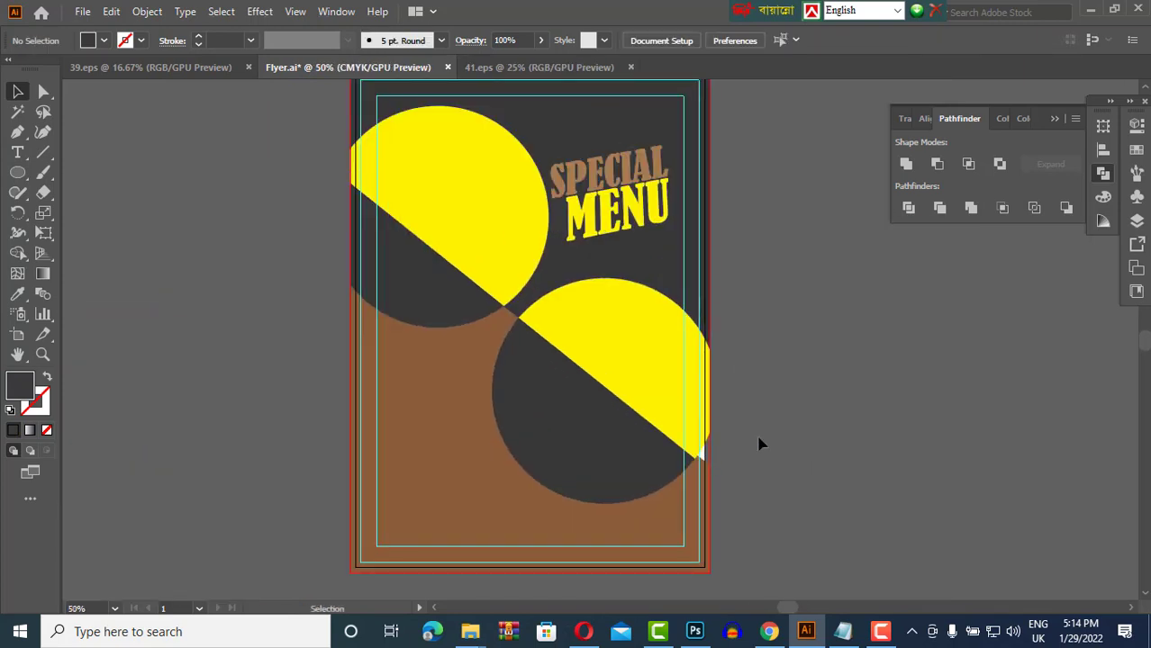
click(706, 460)
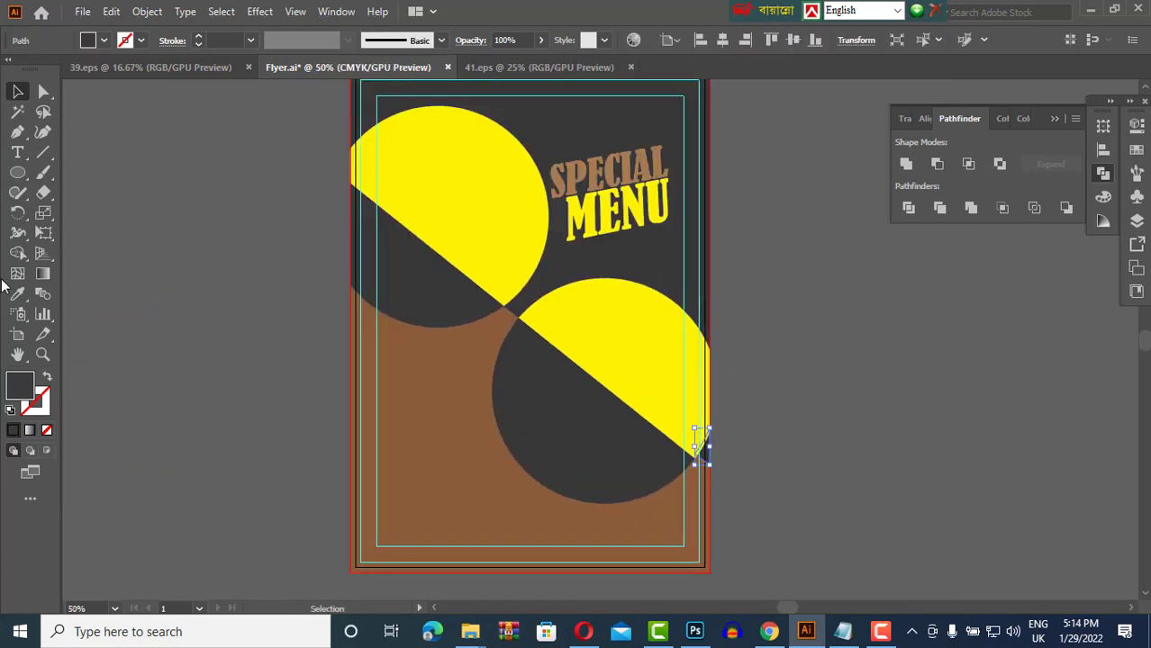
click(686, 413)
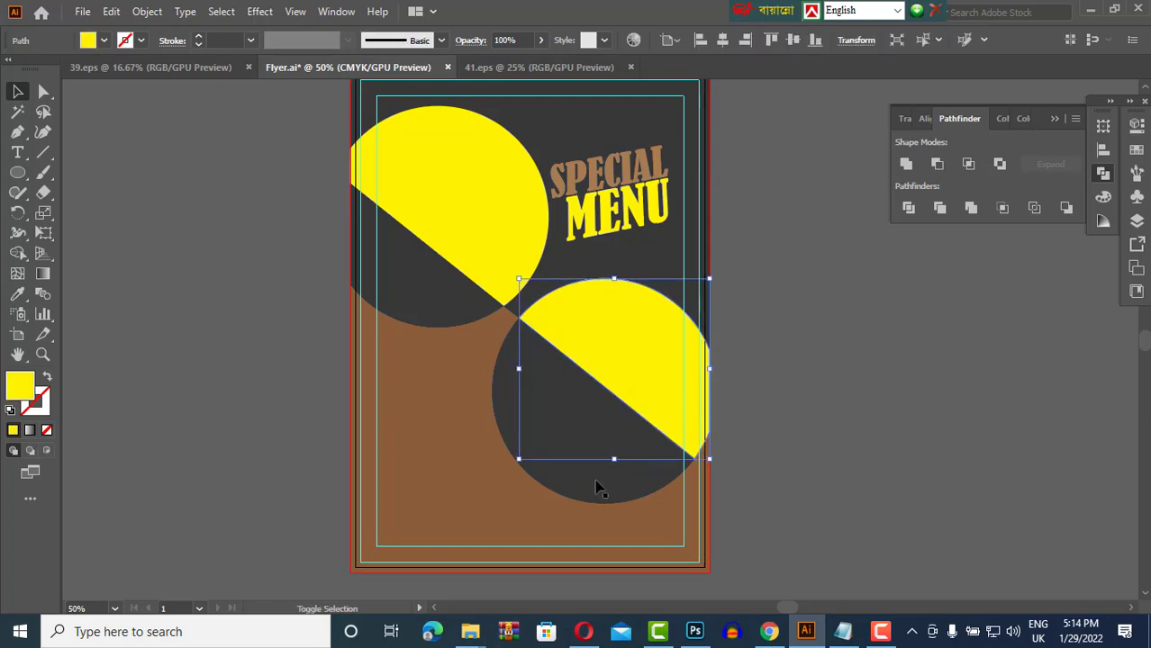
click(453, 231)
Group the upper circle's pieces and bring the lower grey circle to the front.
click(147, 11)
click(183, 86)
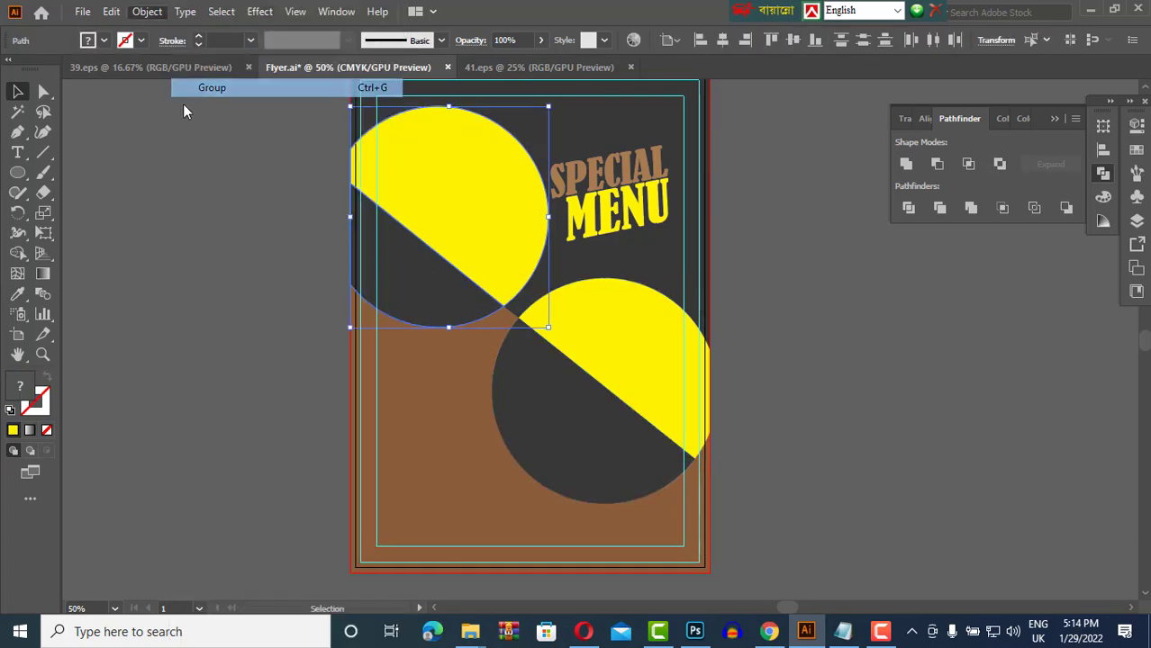
scroll(627, 391, up, 2)
click(627, 391)
right_click(709, 407)
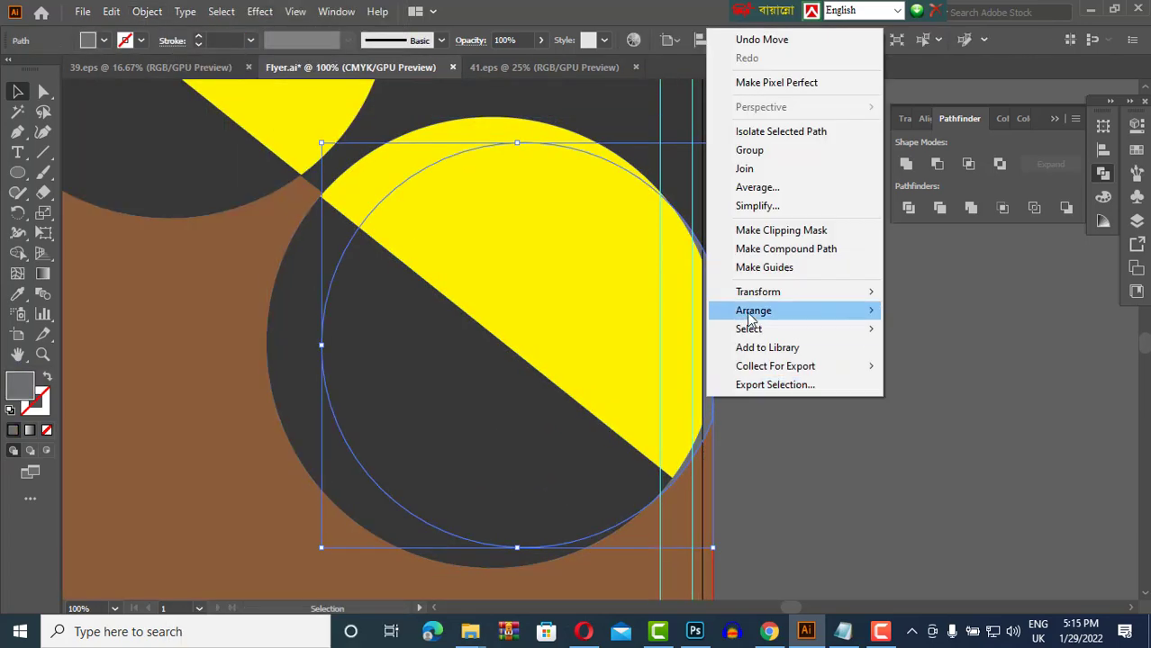
click(1017, 310)
click(642, 308)
shift+click(283, 308)
click(825, 278)
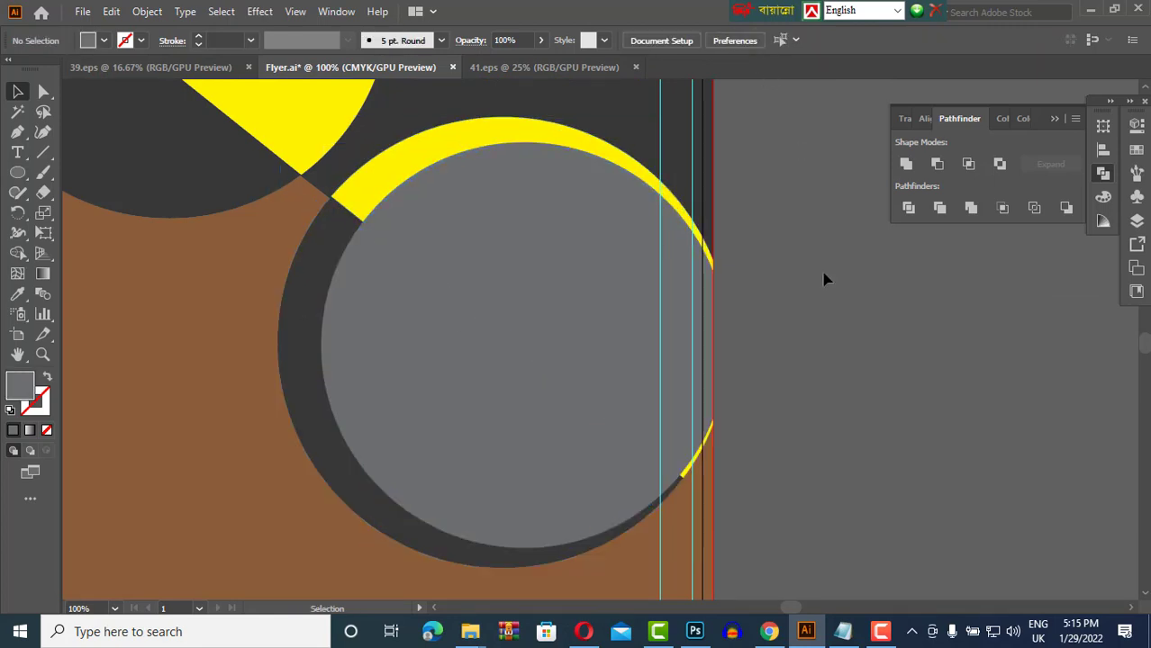
Bring the upper grey circle to the front and align it with its split circle.
scroll(826, 277, down, 2)
drag(561, 222, 513, 259)
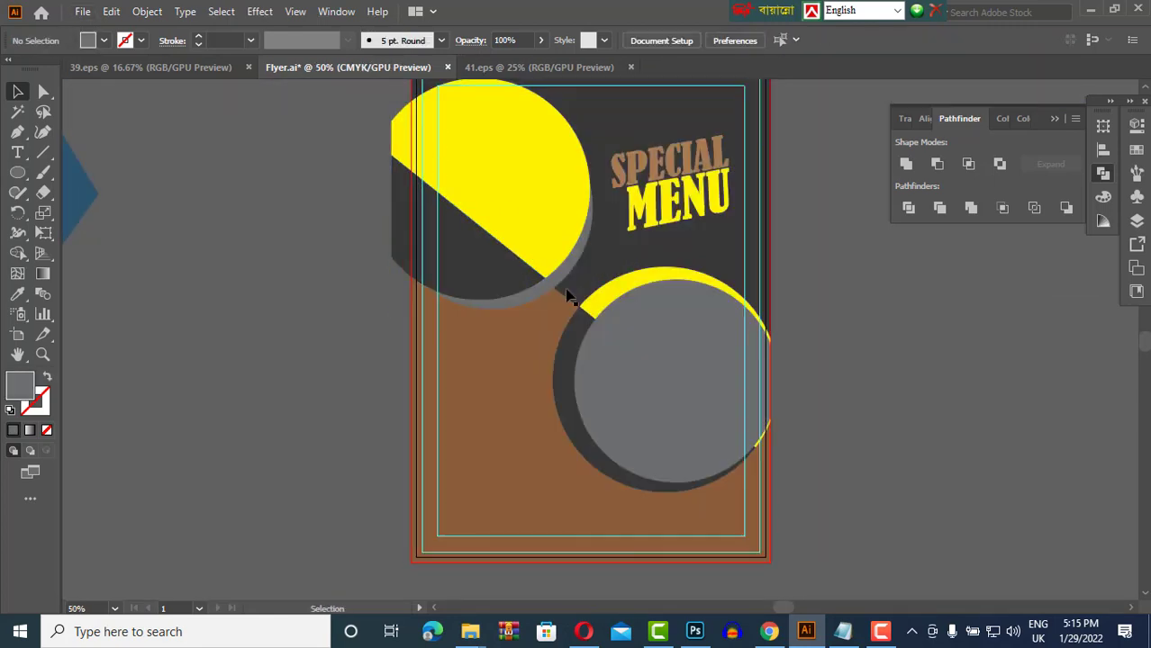
click(384, 249)
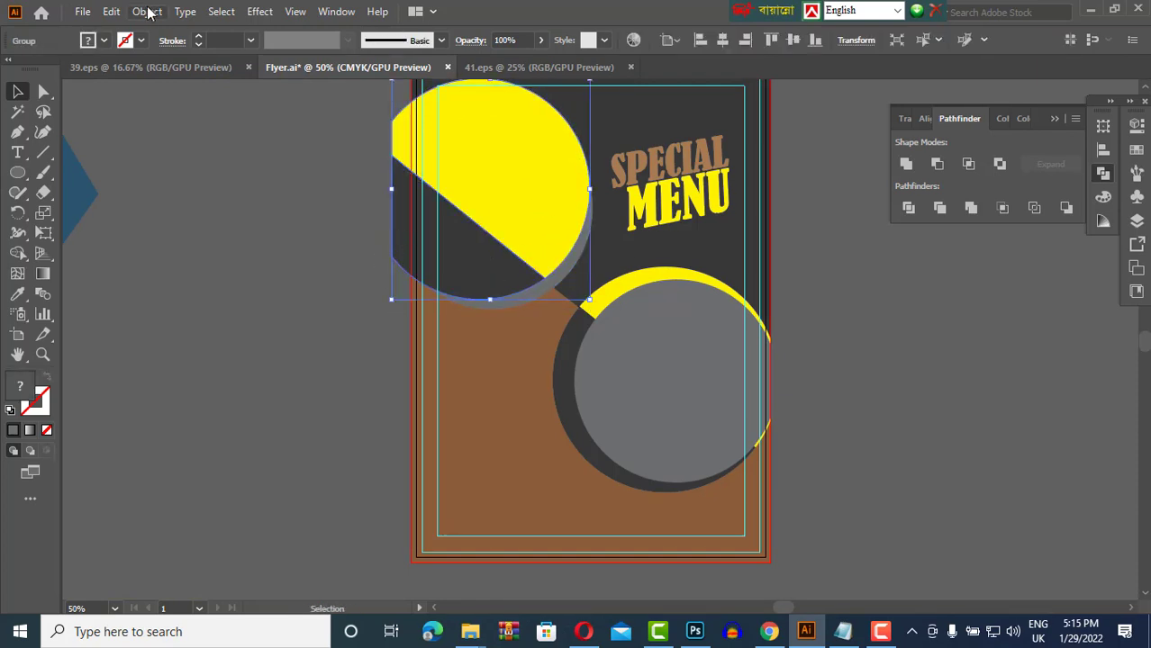
click(534, 236)
right_click(544, 297)
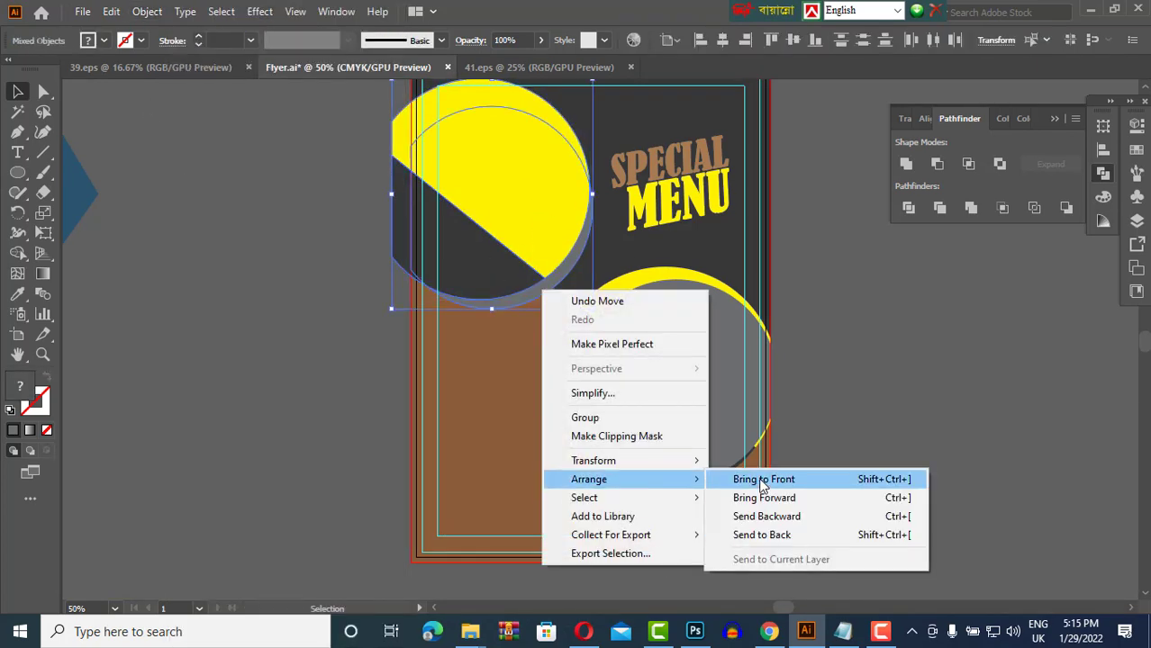
click(739, 482)
click(547, 295)
right_click(548, 296)
click(752, 528)
shift+click(518, 101)
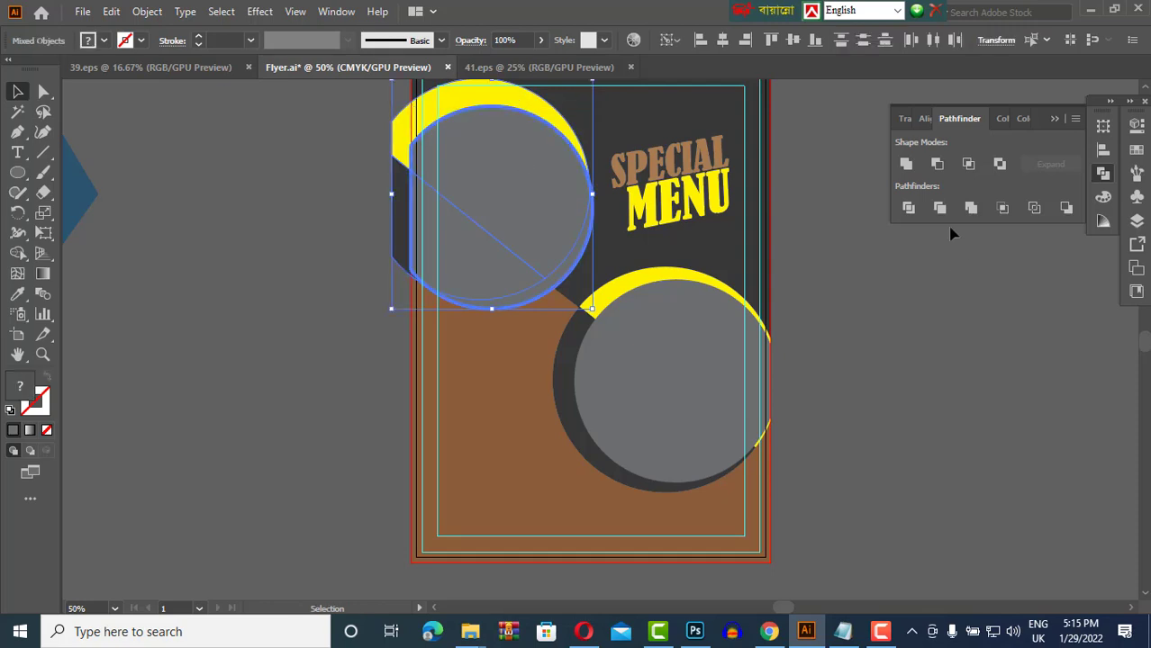
click(794, 40)
click(867, 279)
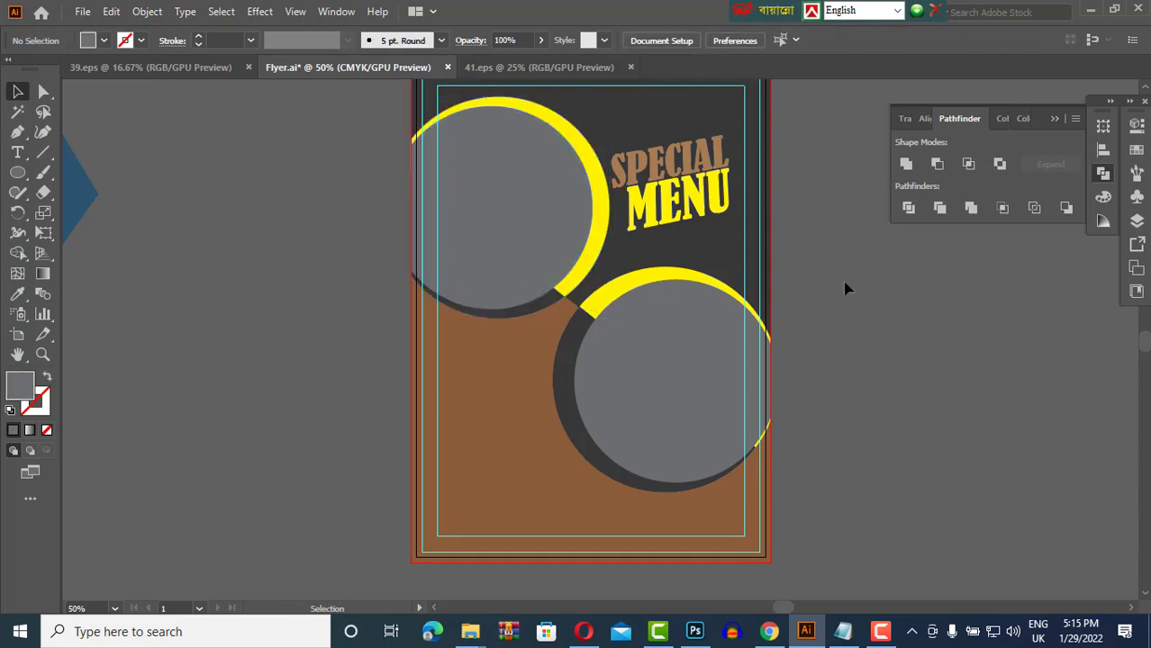
Check the lower grey circle's edge against its split circle.
scroll(766, 464, down, 1)
scroll(766, 464, up, 3)
scroll(827, 386, down, 2)
click(784, 387)
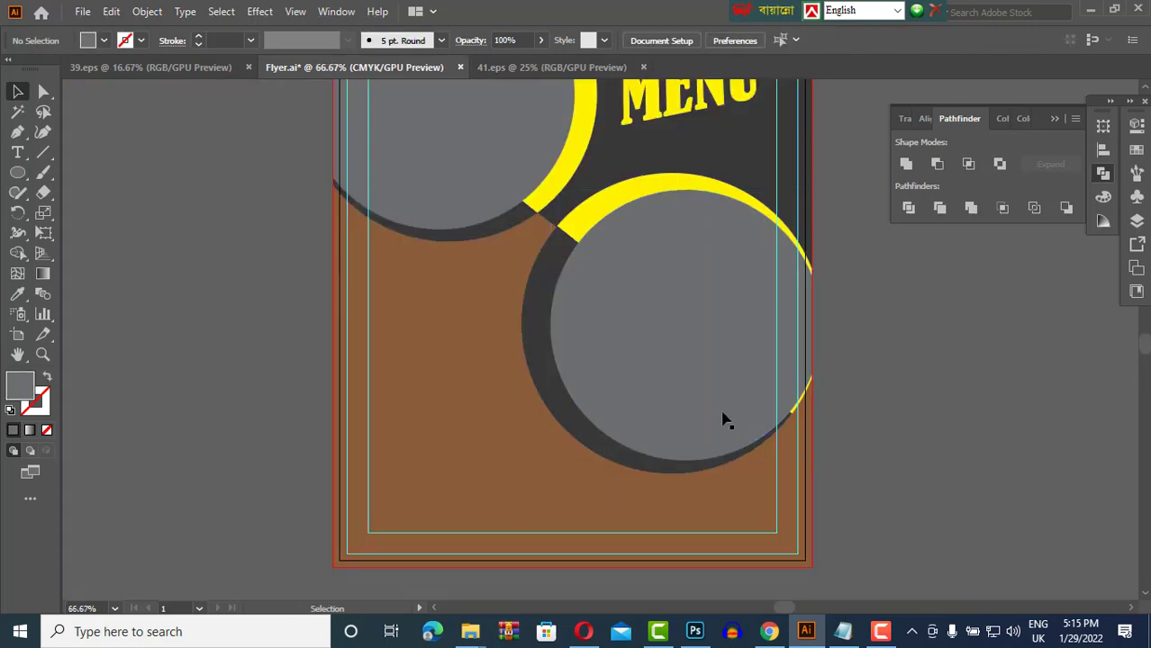
scroll(827, 409, up, 1)
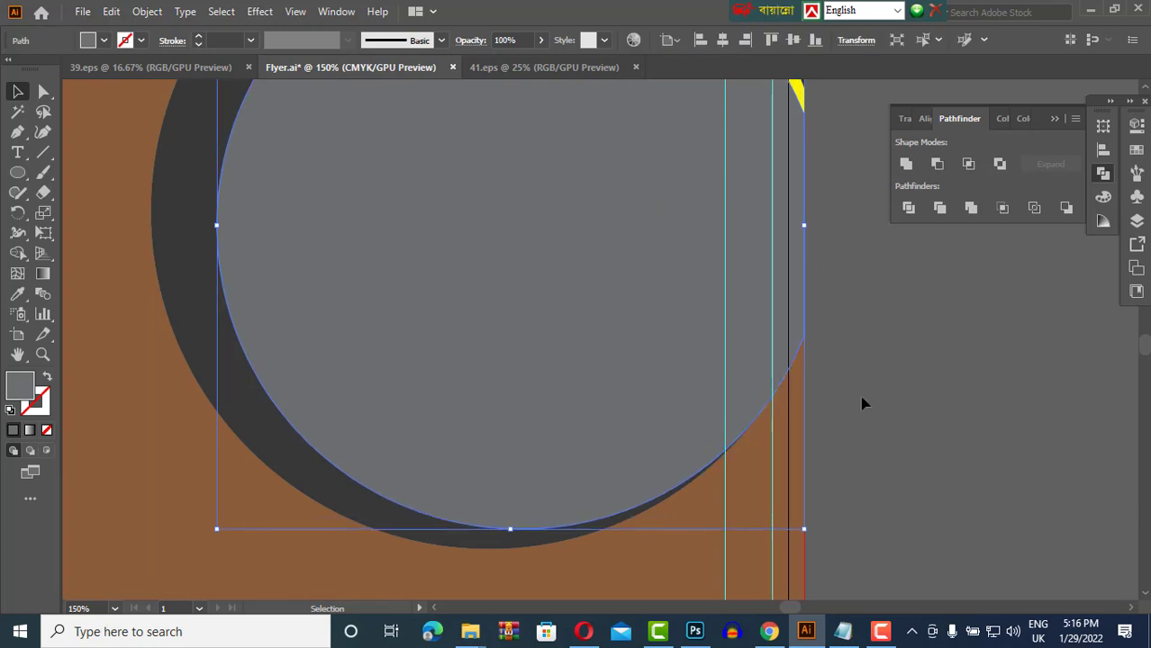
scroll(863, 401, down, 2)
click(671, 263)
scroll(534, 208, up, 5)
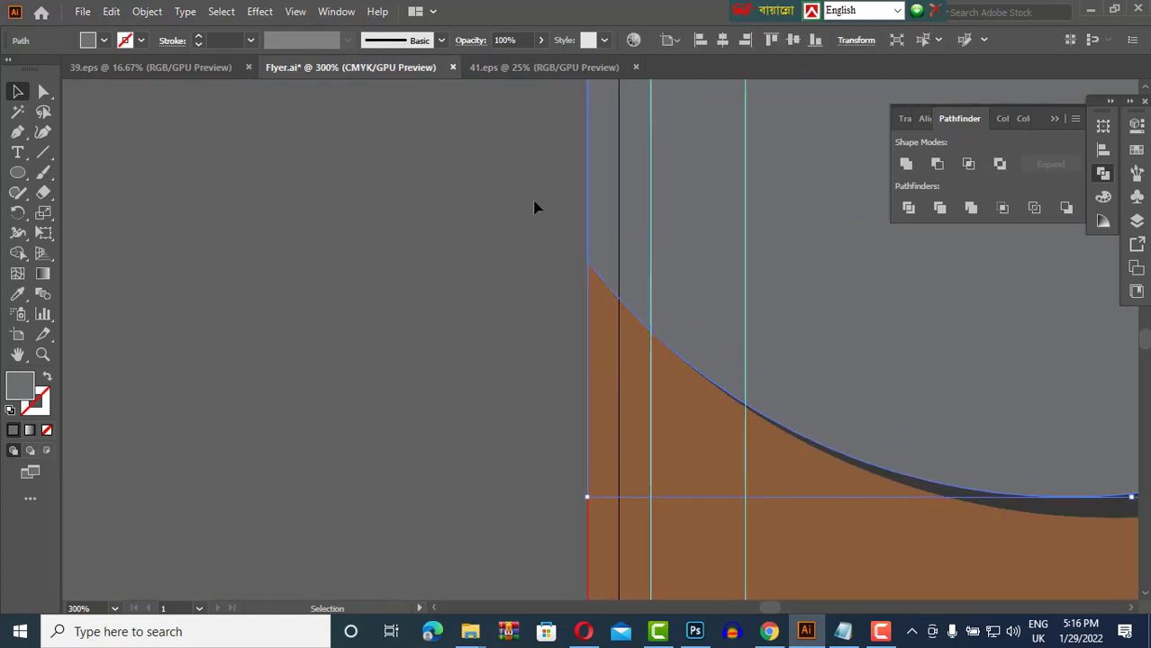
click(534, 208)
scroll(413, 231, down, 2)
scroll(630, 270, down, 4)
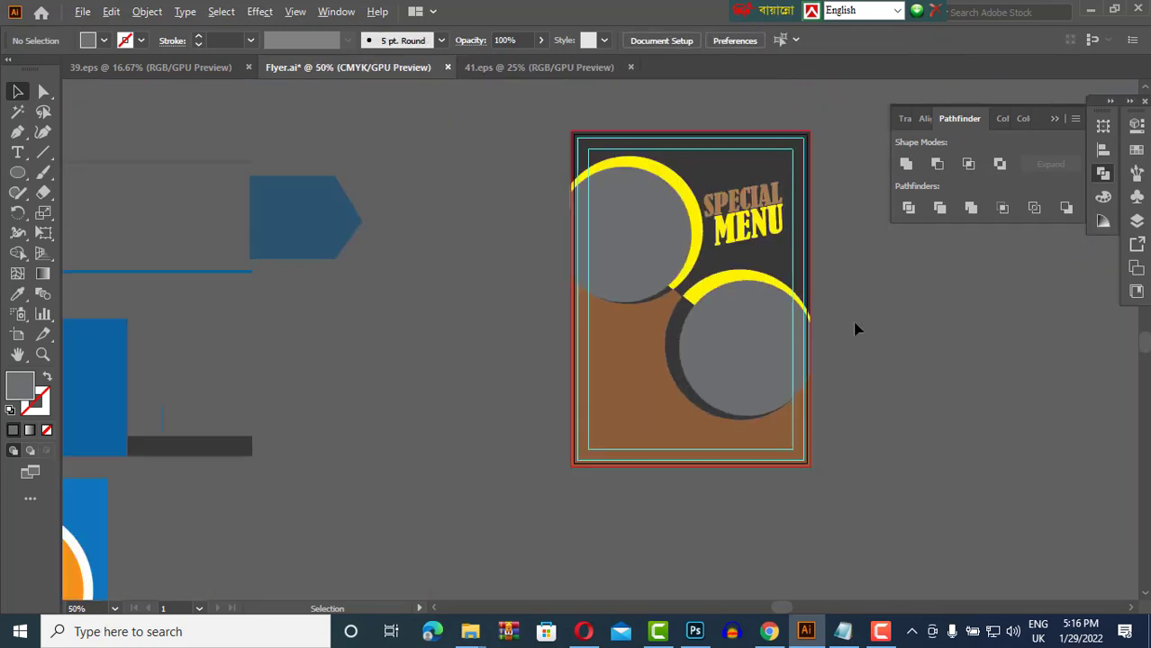
Copy the reference food flyer image from the browser.
click(584, 634)
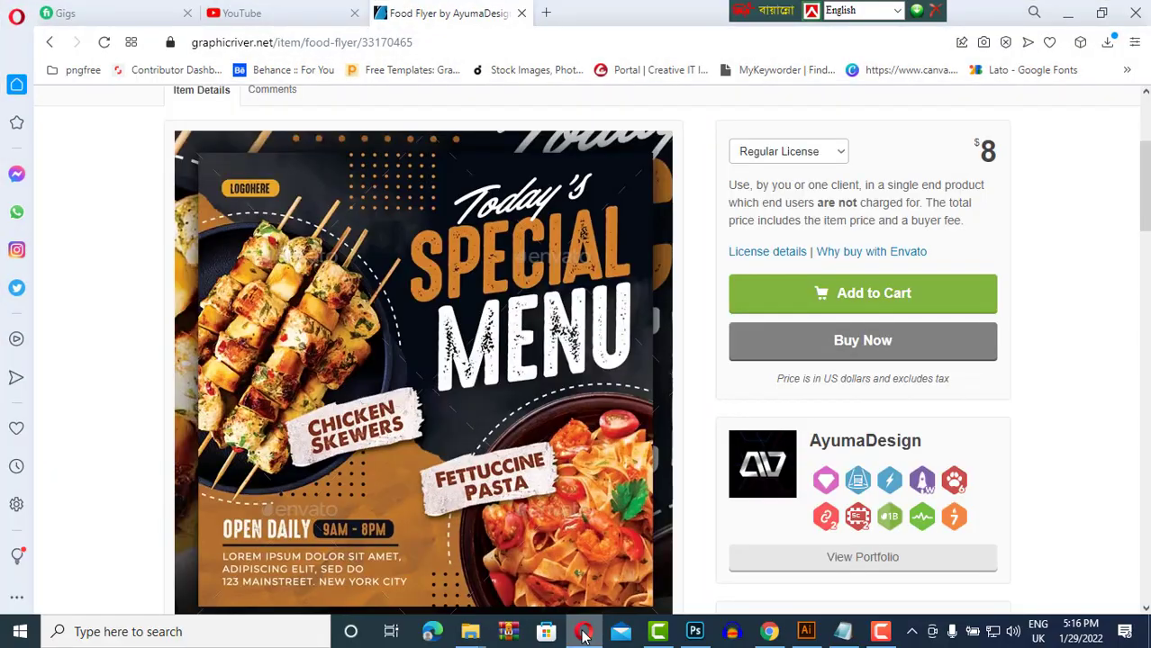
right_click(555, 340)
click(632, 394)
key(alt+Tab)
Paste the reference flyer, crop it, and place it beside the artboard.
key(ctrl+v)
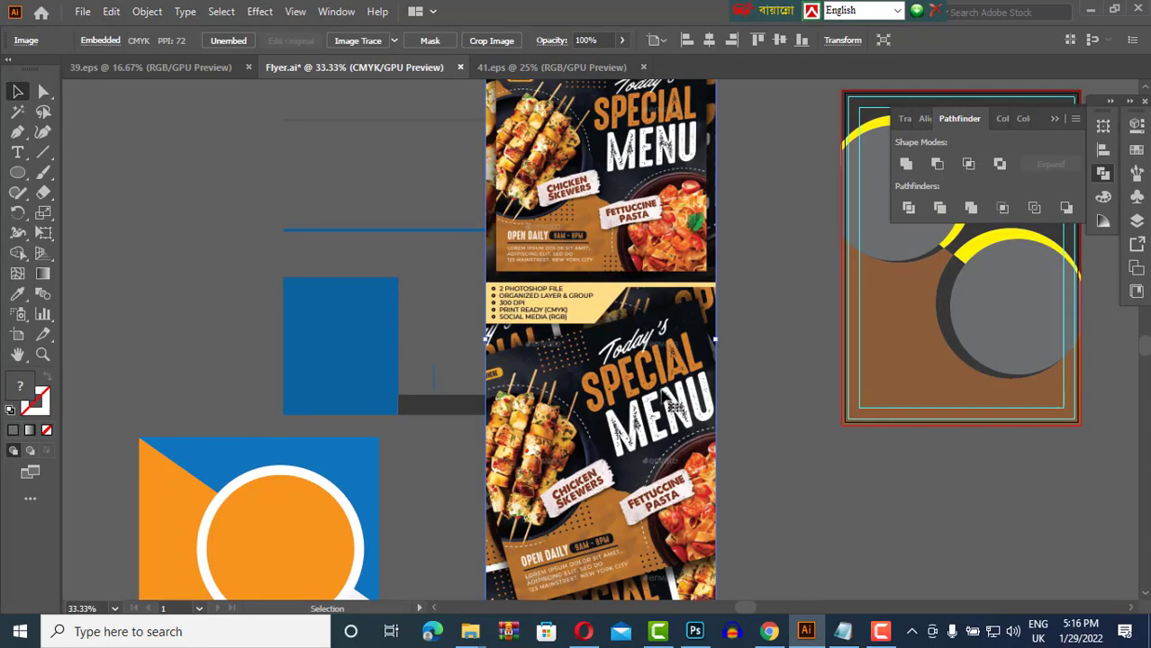
click(492, 39)
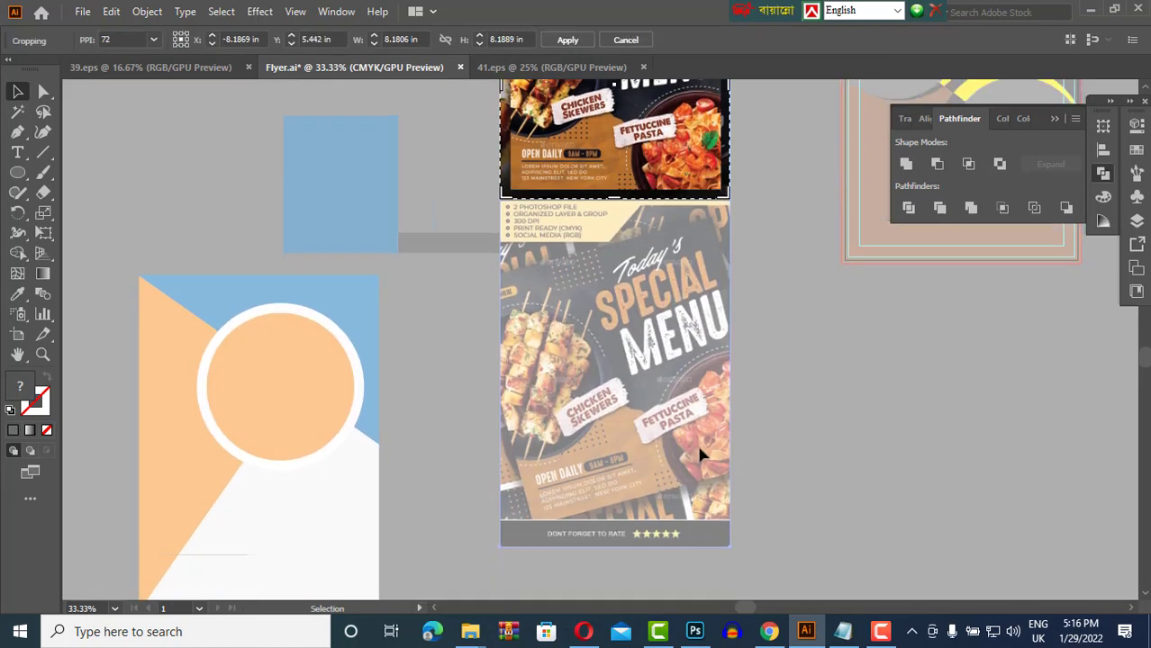
click(567, 40)
drag(612, 225, 669, 265)
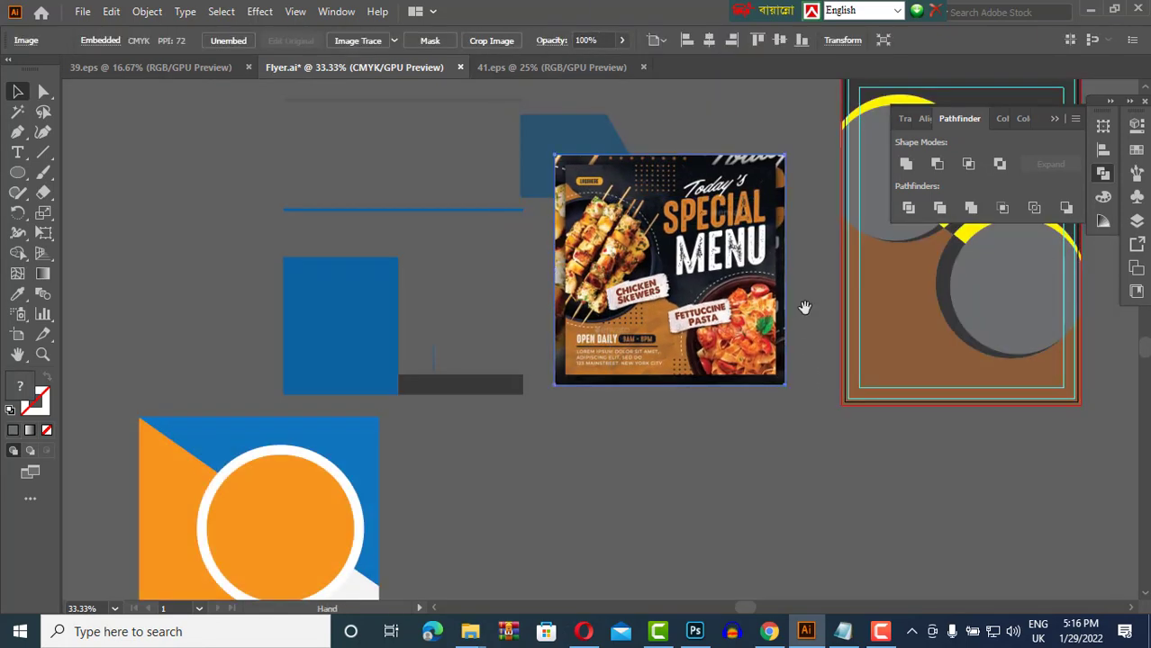
scroll(717, 489, up, 2)
Type the text line 'OPEN DAILY 8AM - 10PM', correcting typos along the way.
key(t)
click(276, 486)
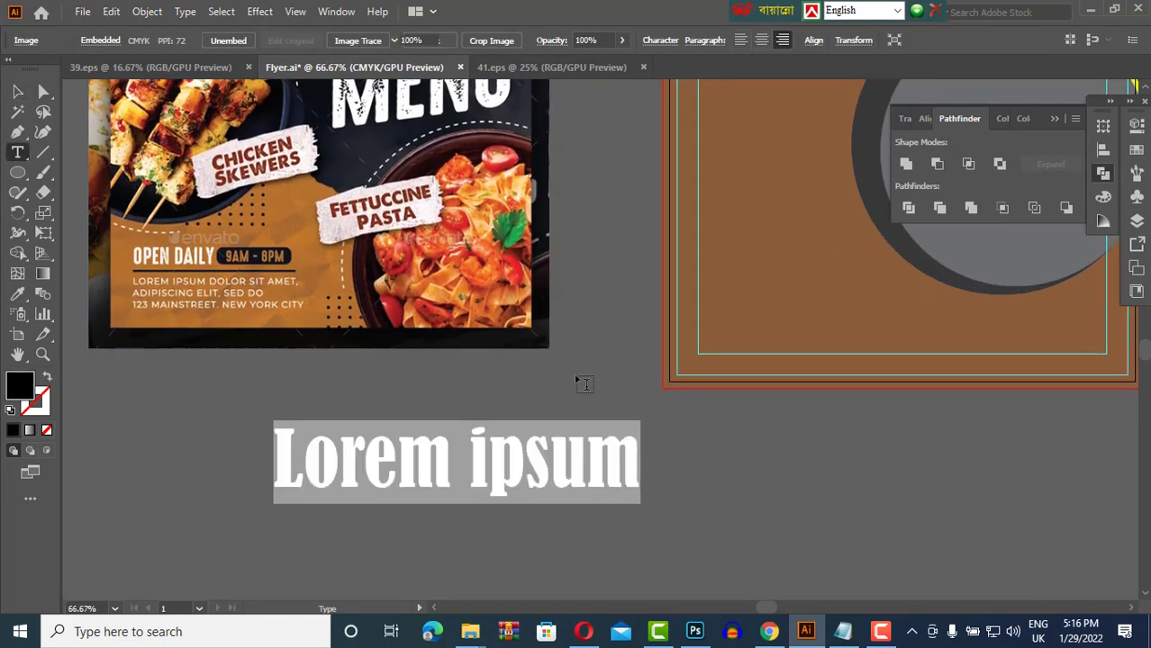
text(O)
key(BackSpace)
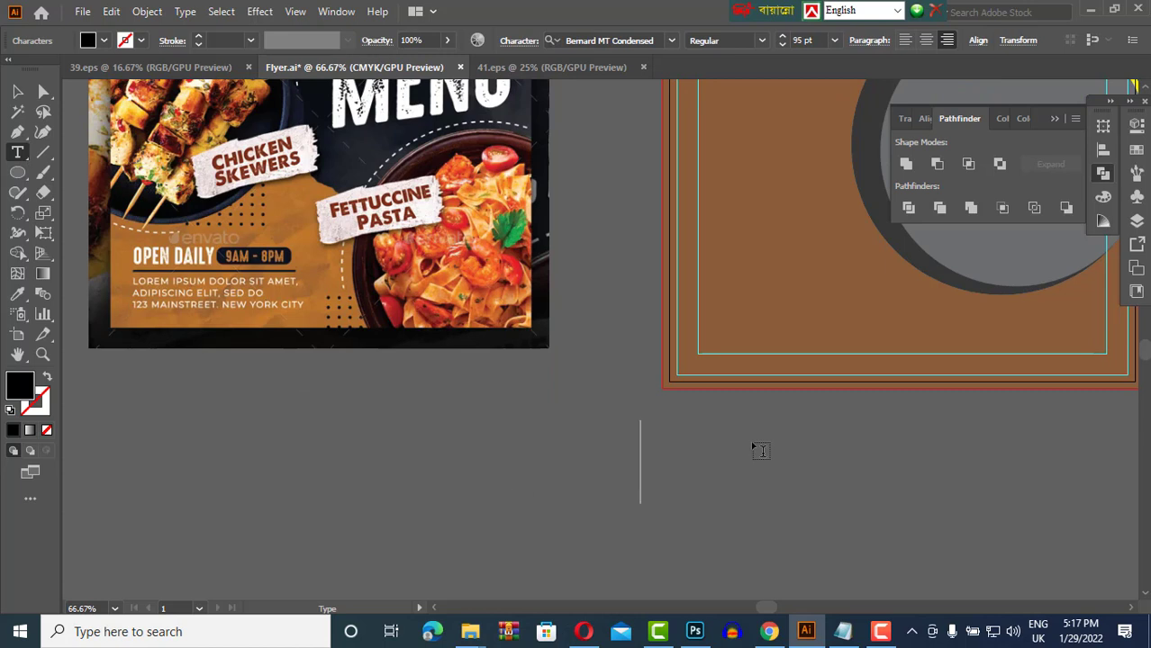
text(OPEN TI)
key(BackSpace)
key(BackSpace)
text(DA)
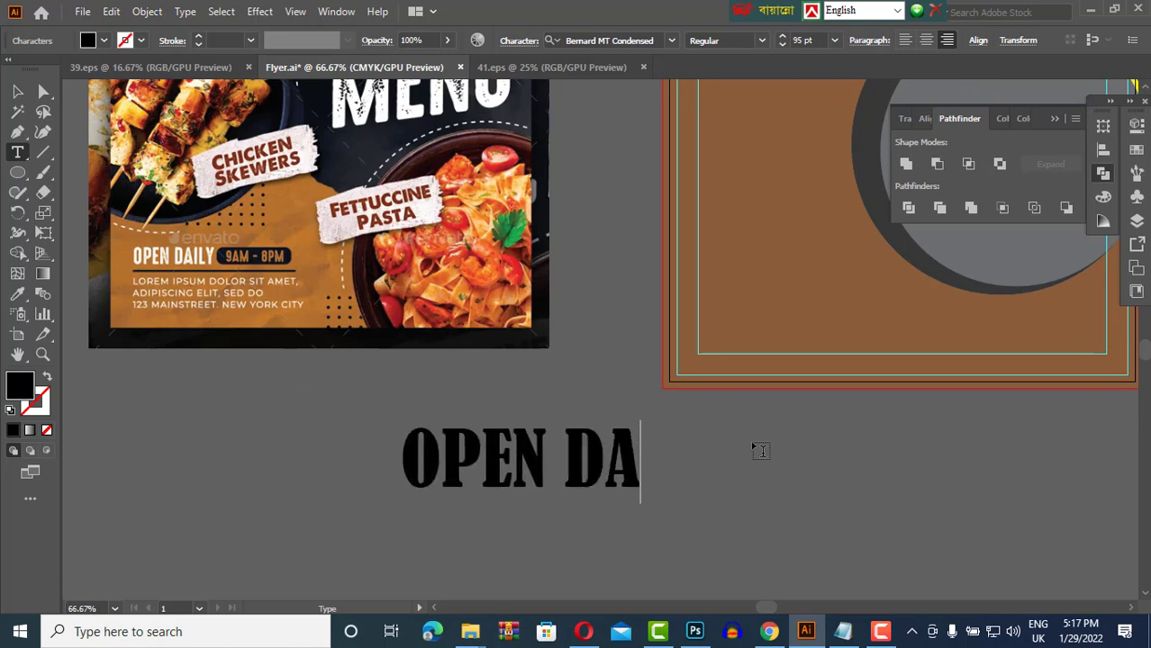
text(T)
key(BackSpace)
key(BackSpace)
key(BackSpace)
text(DAILY )
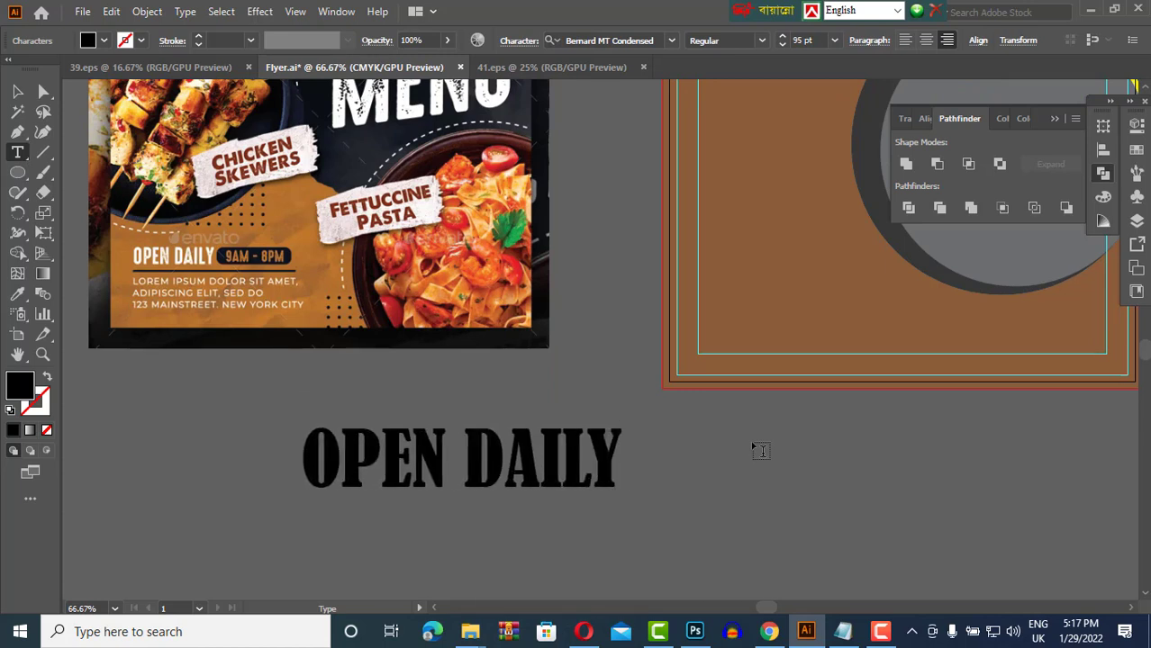
text(8AM - 8)
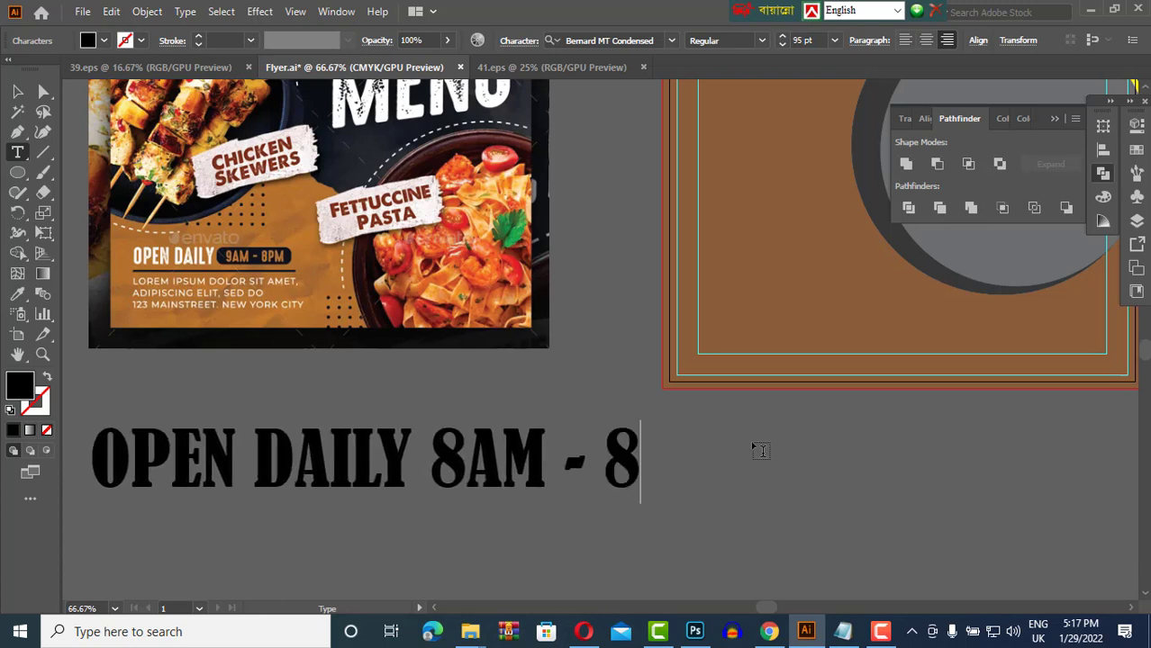
key(BackSpace)
text(10PM)
Shrink the hours text's font size, move it into place, and zoom out.
click(16, 91)
click(782, 44)
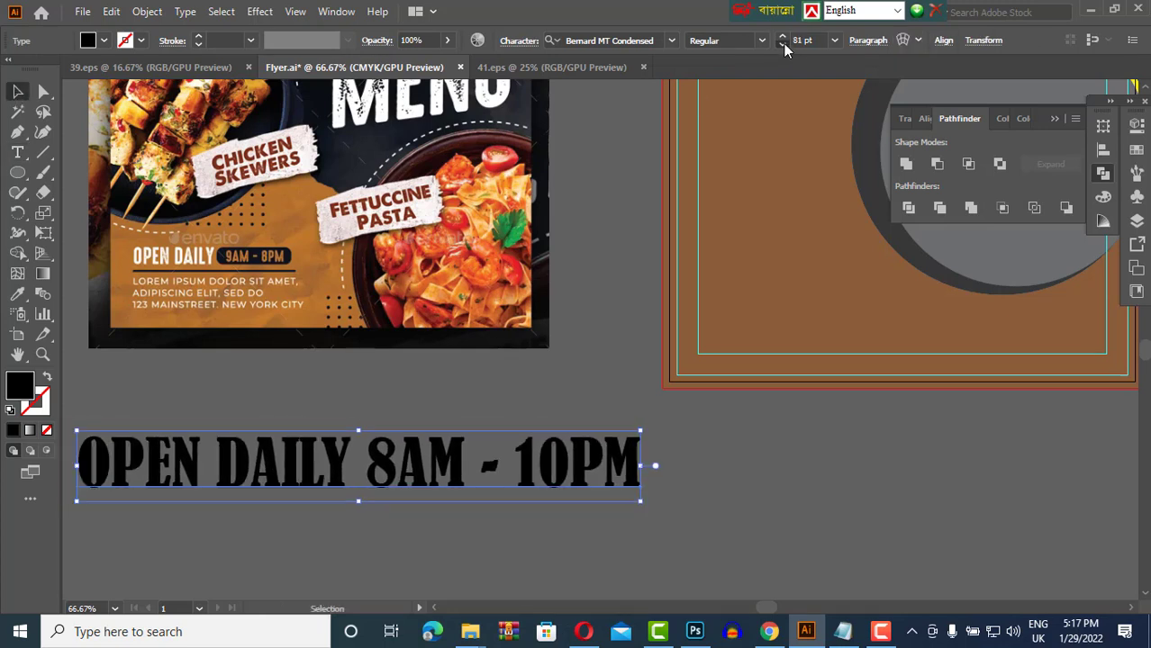
click(597, 432)
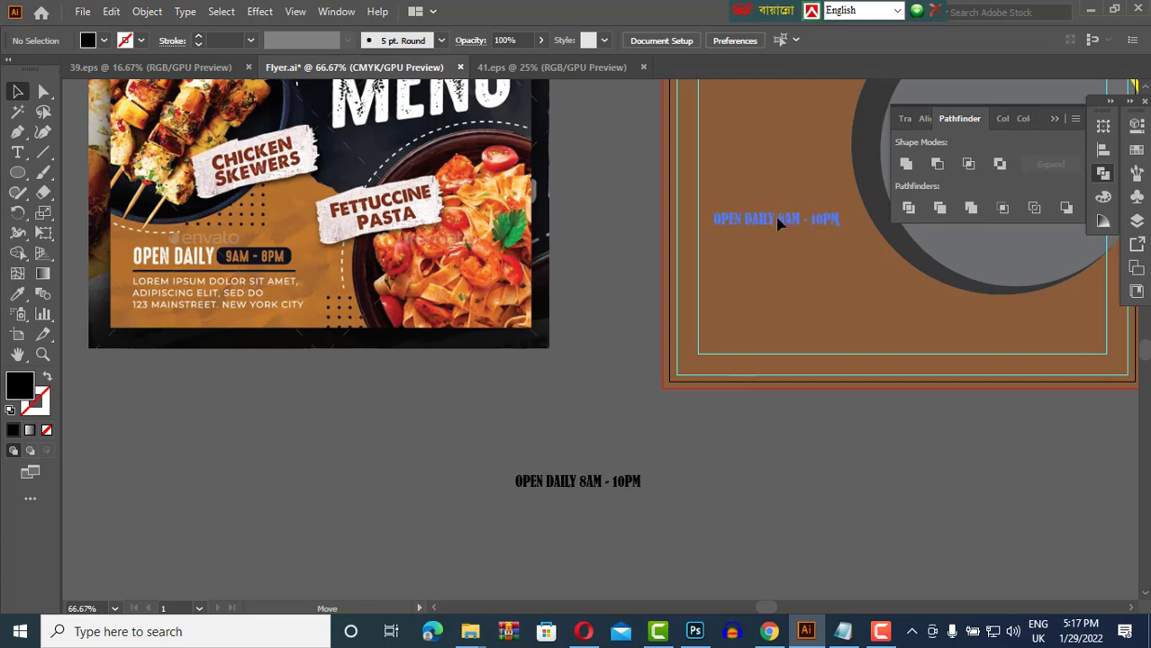
drag(778, 224, 580, 475)
click(784, 42)
click(595, 99)
scroll(270, 225, down, 1)
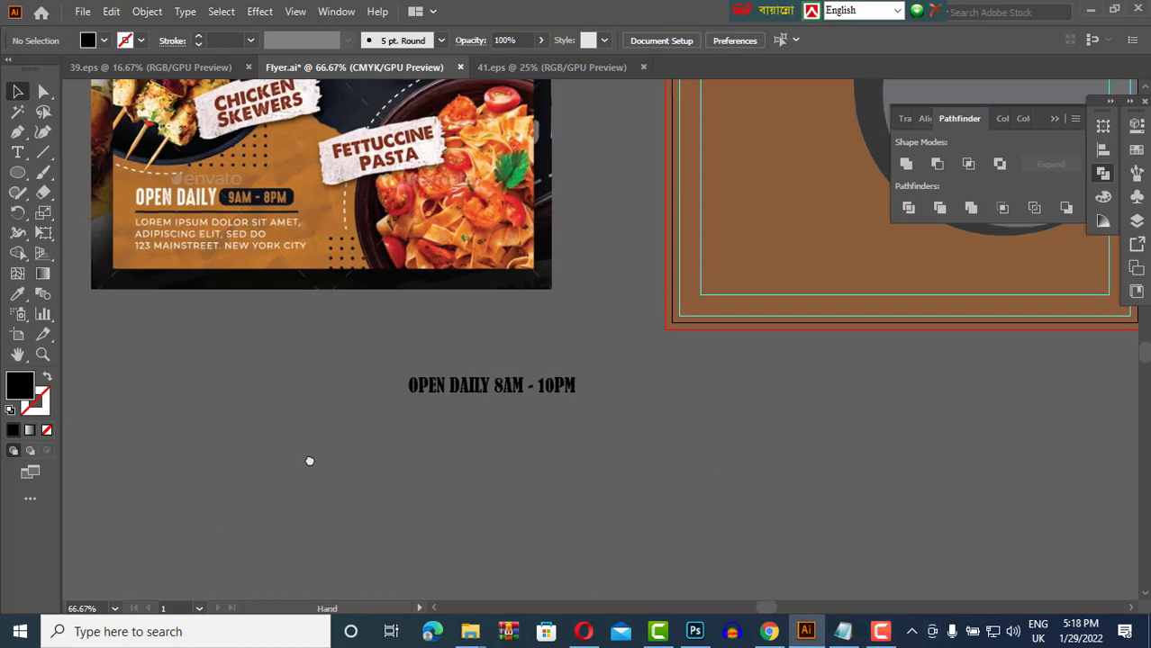
key(ctrl+minus)
key(ctrl+minus)
key(ctrl+minus)
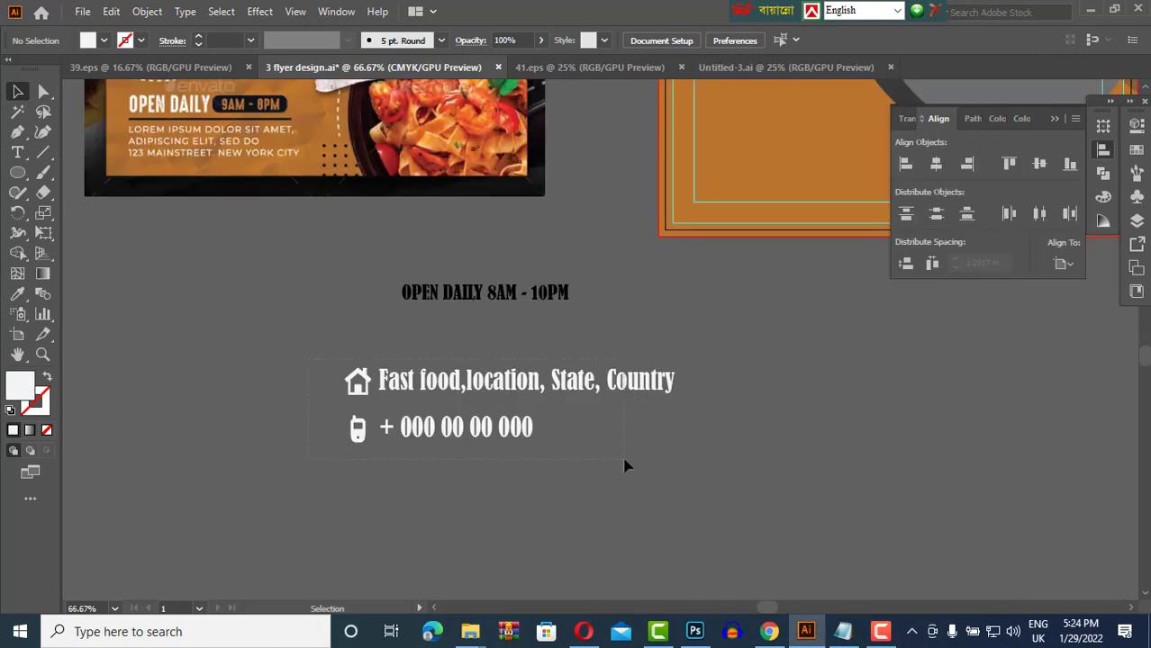
Scale the address and phone block down and move it under the hours line.
drag(627, 466, 226, 327)
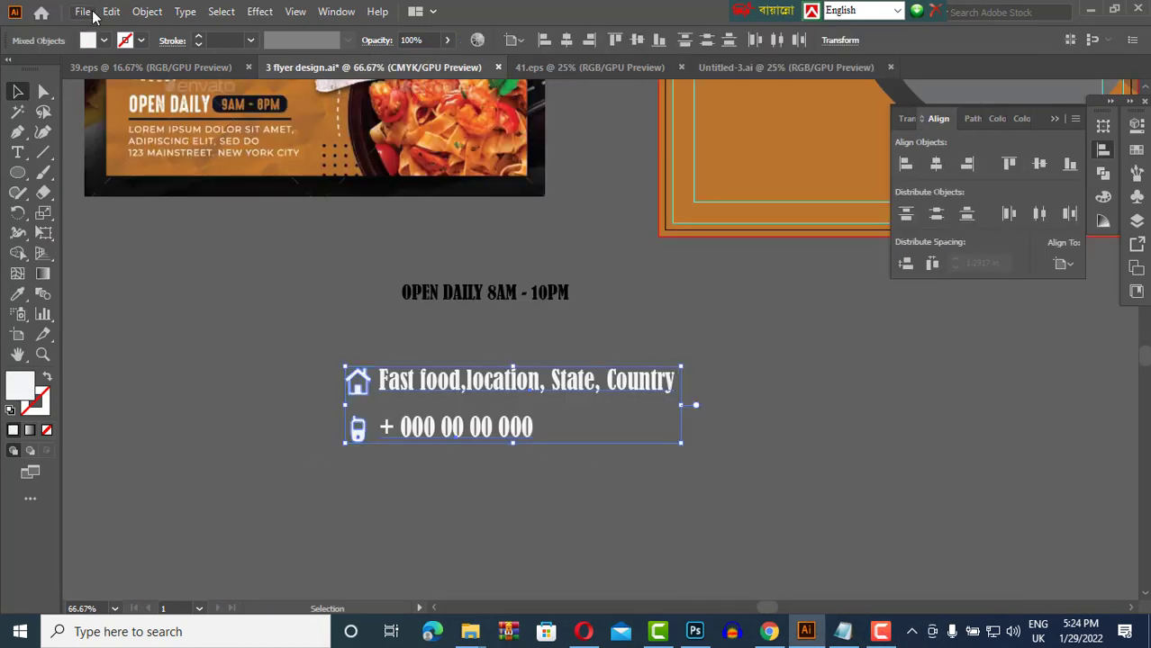
drag(681, 368, 634, 384)
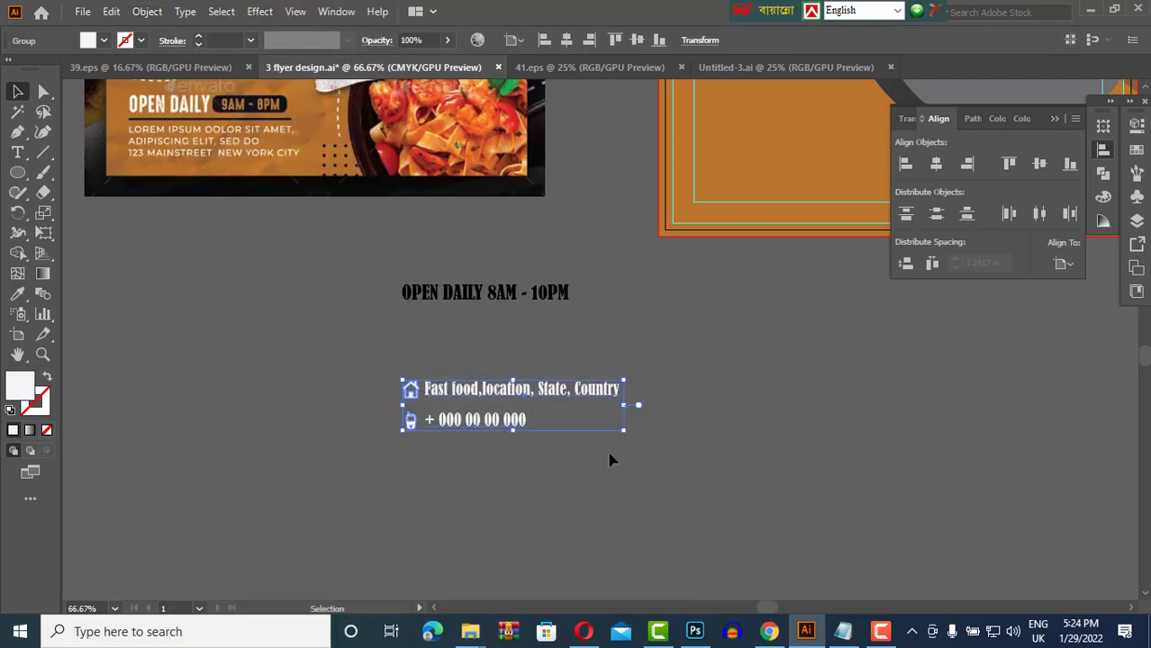
drag(545, 357, 602, 360)
click(782, 34)
Recolour the words OPEN DAILY in the hours line white.
click(804, 365)
key(t)
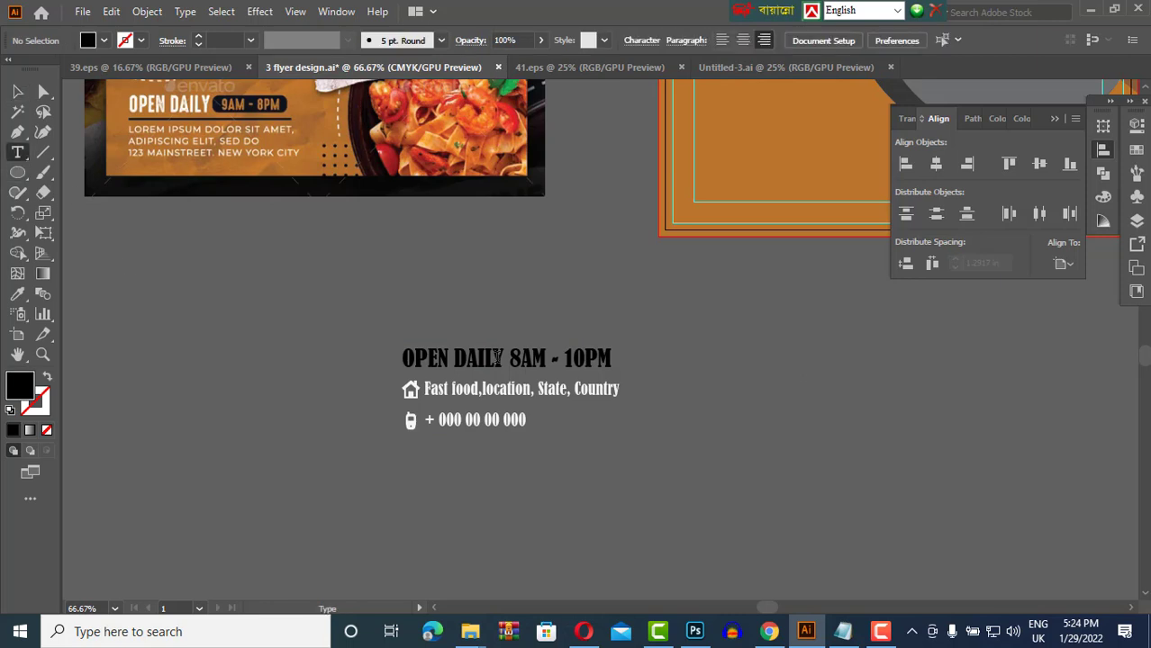
drag(403, 358, 503, 357)
click(101, 40)
click(123, 134)
key(Escape)
click(351, 354)
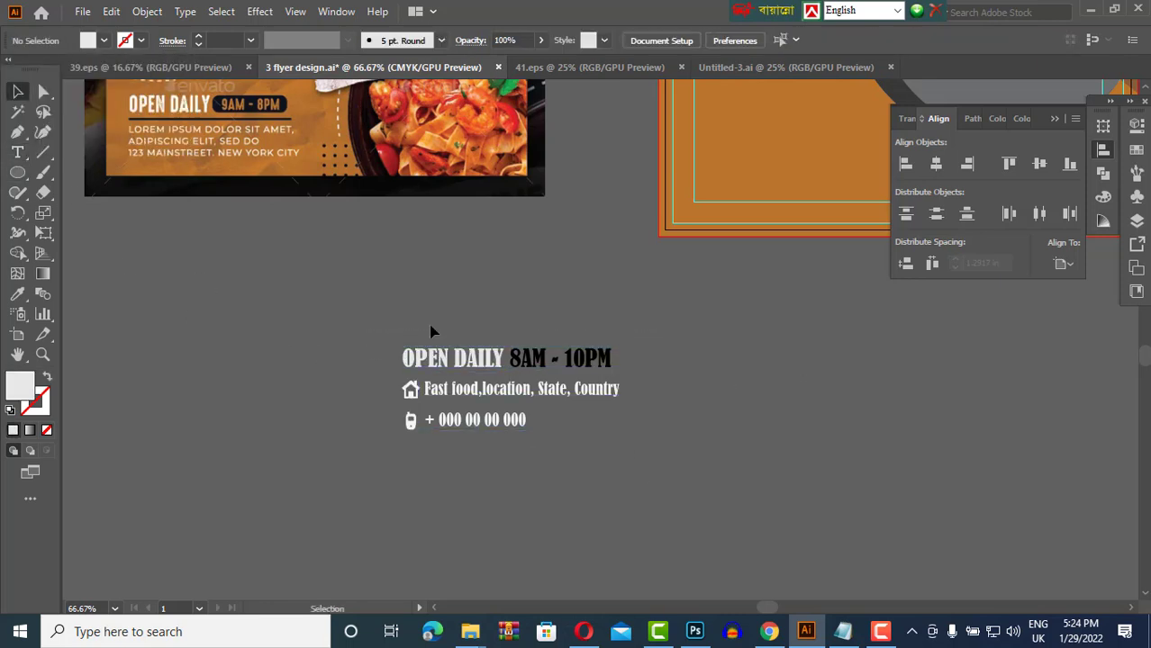
Draw a straight divider rule under the hours line.
drag(431, 333, 680, 471)
key(ctrl+shift+a)
key(backslash)
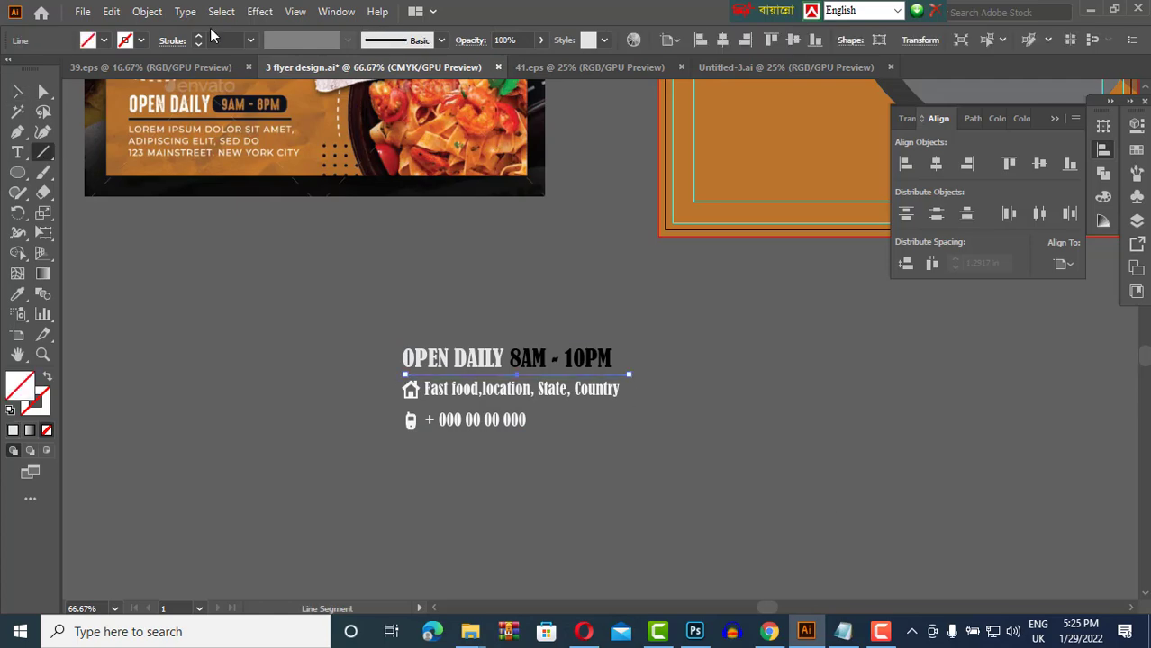
key(v)
Move the hours, rule and contact text block onto the flyer's lower left.
drag(629, 376, 521, 430)
click(906, 165)
click(657, 493)
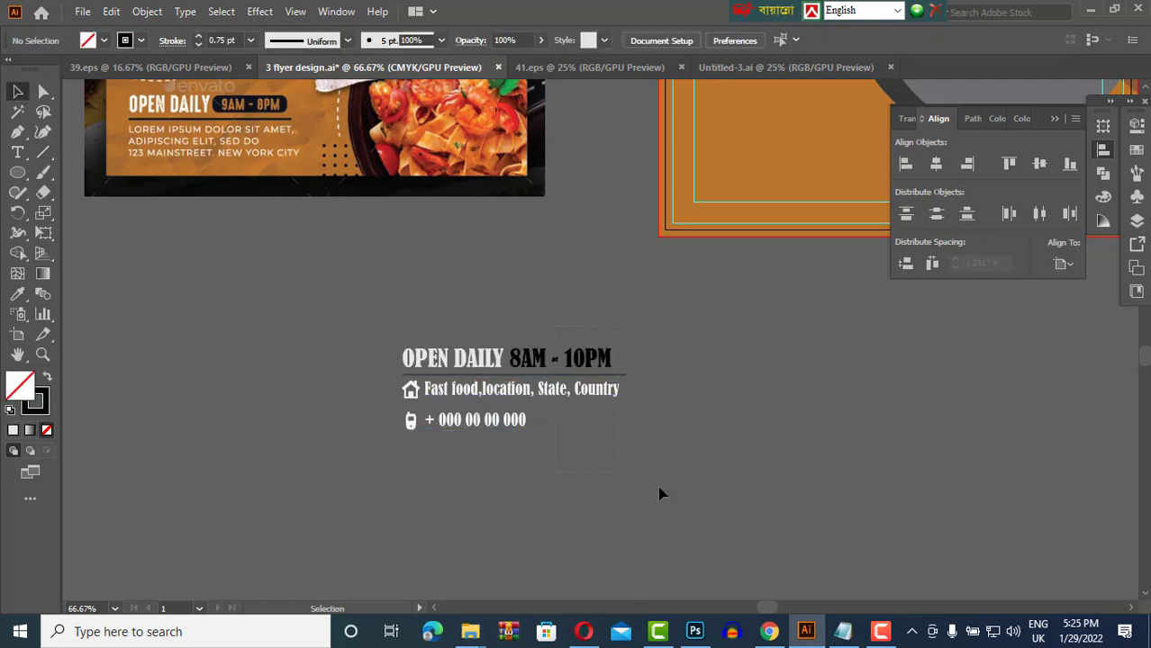
click(505, 358)
scroll(737, 398, up, 1)
mouse_move(596, 416)
mouse_down()
mouse_move(595, 262)
mouse_move(585, 522)
mouse_move(586, 287)
mouse_up()
click(906, 477)
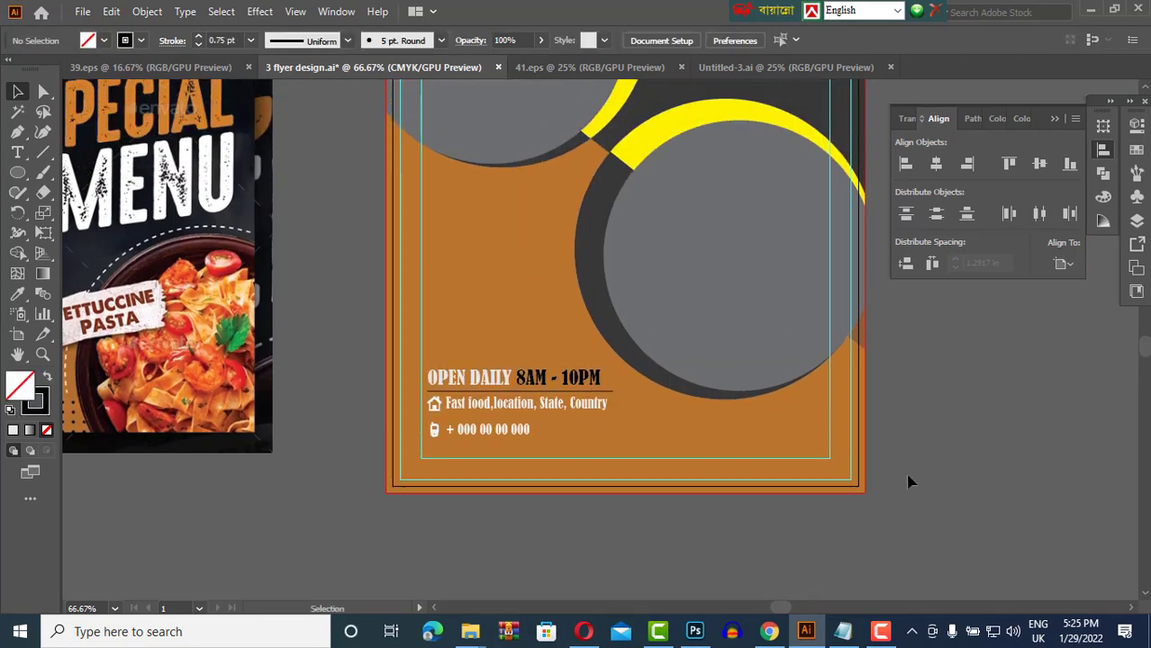
Nudge the text block left to the margin guide, then switch to Untitled-3.ai.
scroll(675, 477, down, 2)
scroll(947, 462, up, 1)
scroll(946, 463, down, 1)
scroll(612, 407, up, 2)
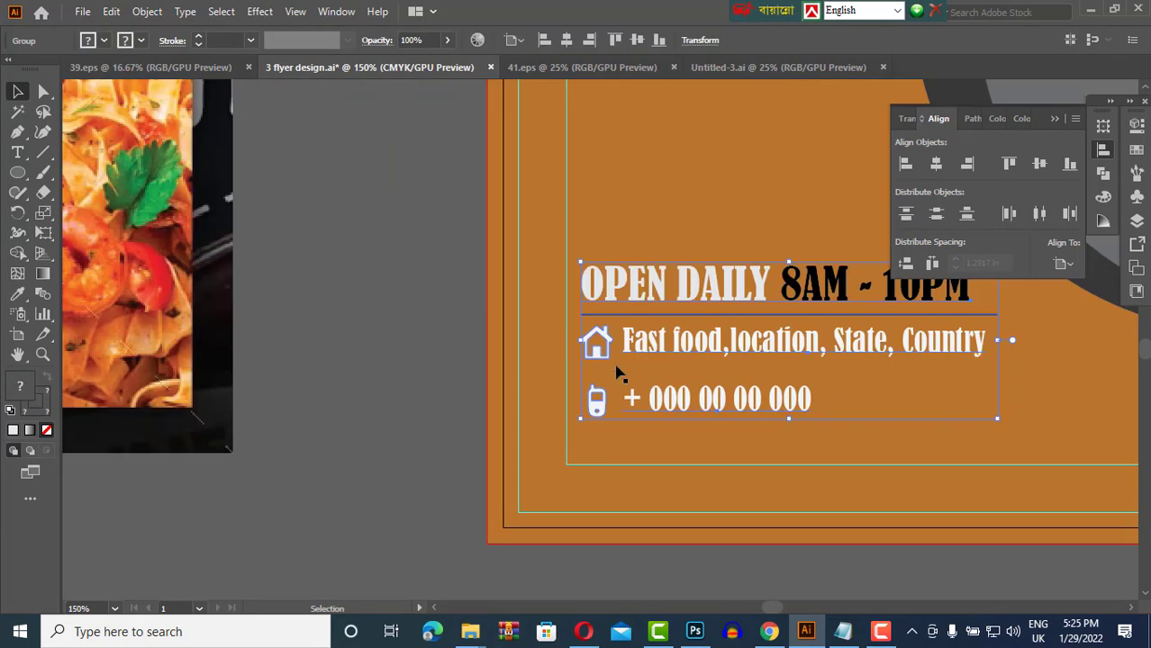
scroll(617, 373, up, 2)
drag(651, 342, 609, 348)
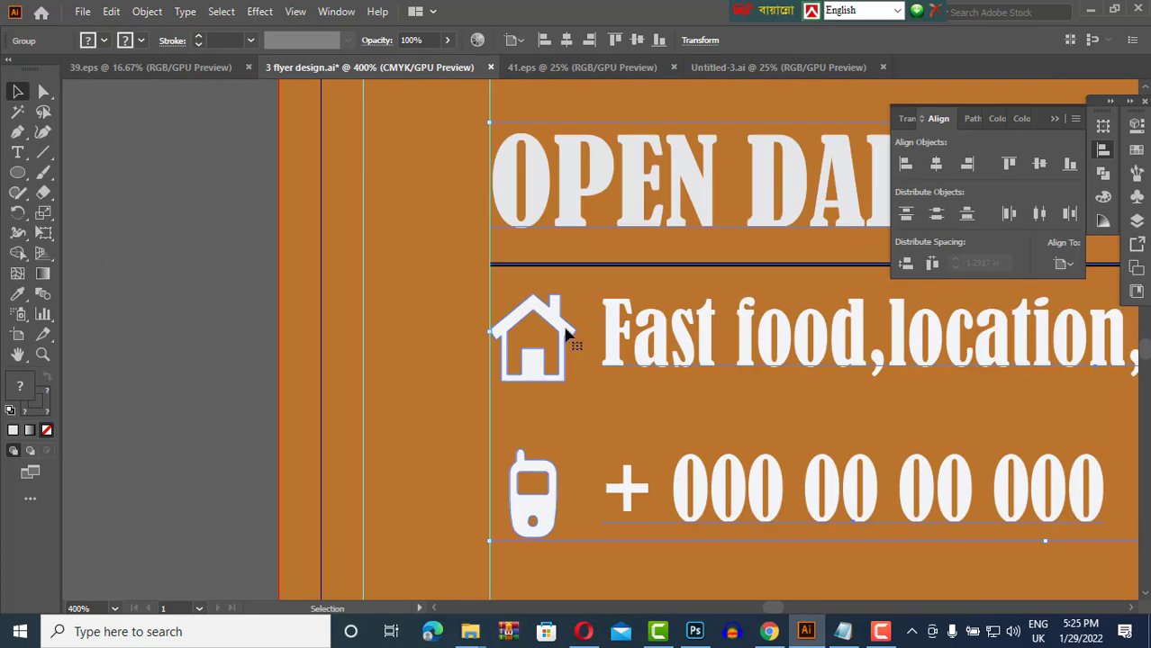
click(208, 314)
scroll(208, 313, down, 5)
click(781, 68)
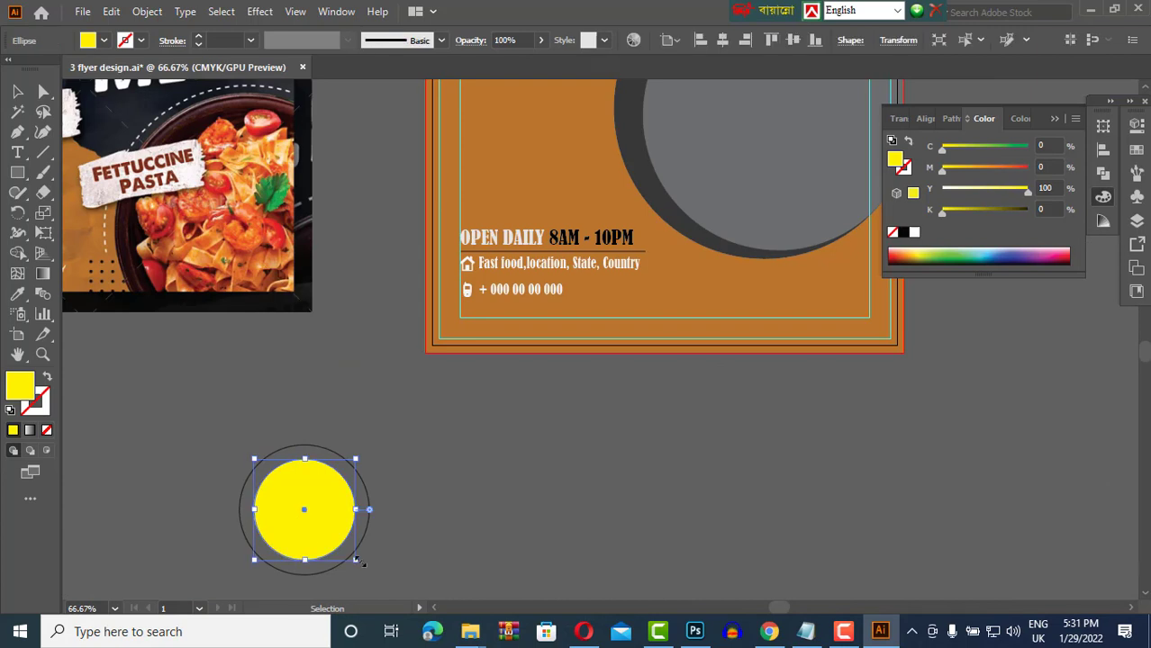
Resize the yellow circle to about 2 inches and centre it with its outer ring.
drag(358, 562, 383, 563)
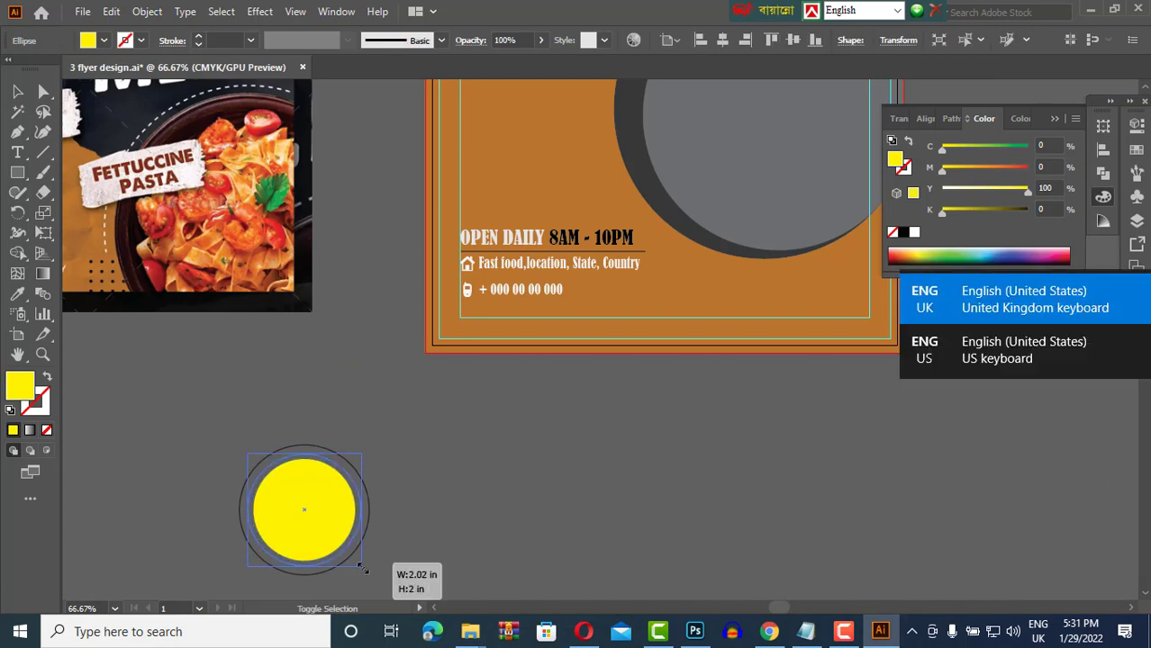
key(ctrl+a)
click(1102, 150)
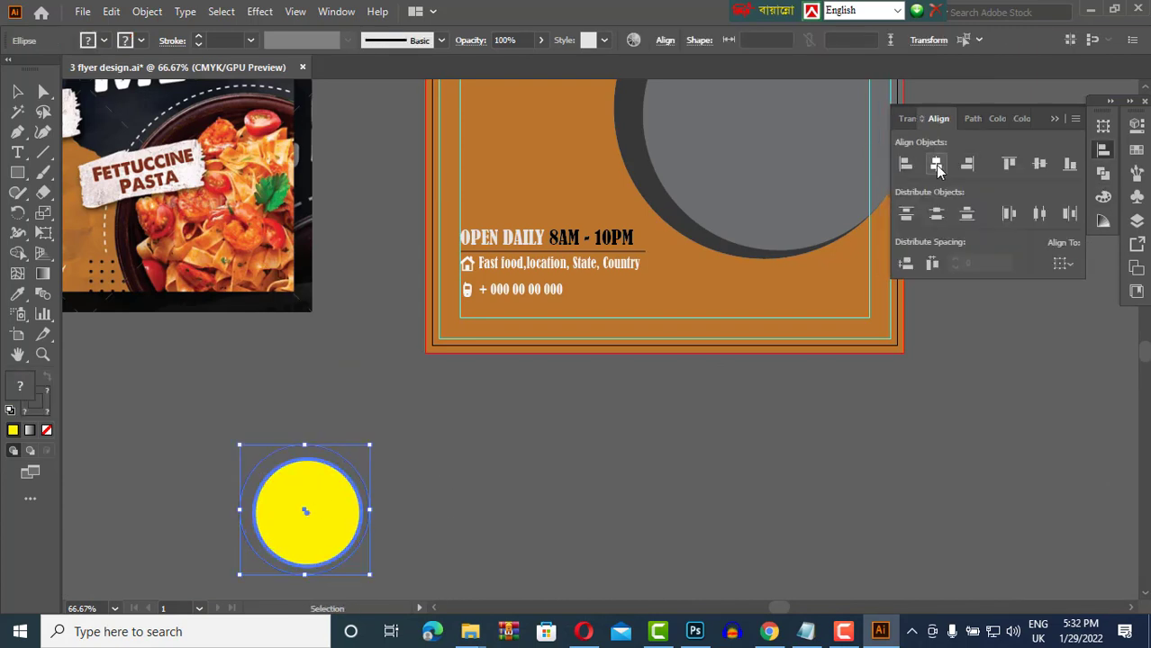
click(521, 445)
scroll(486, 405, down, 3)
Type the 30% OFF text in Bernard MT Condensed at 31 pt.
key(t)
click(504, 394)
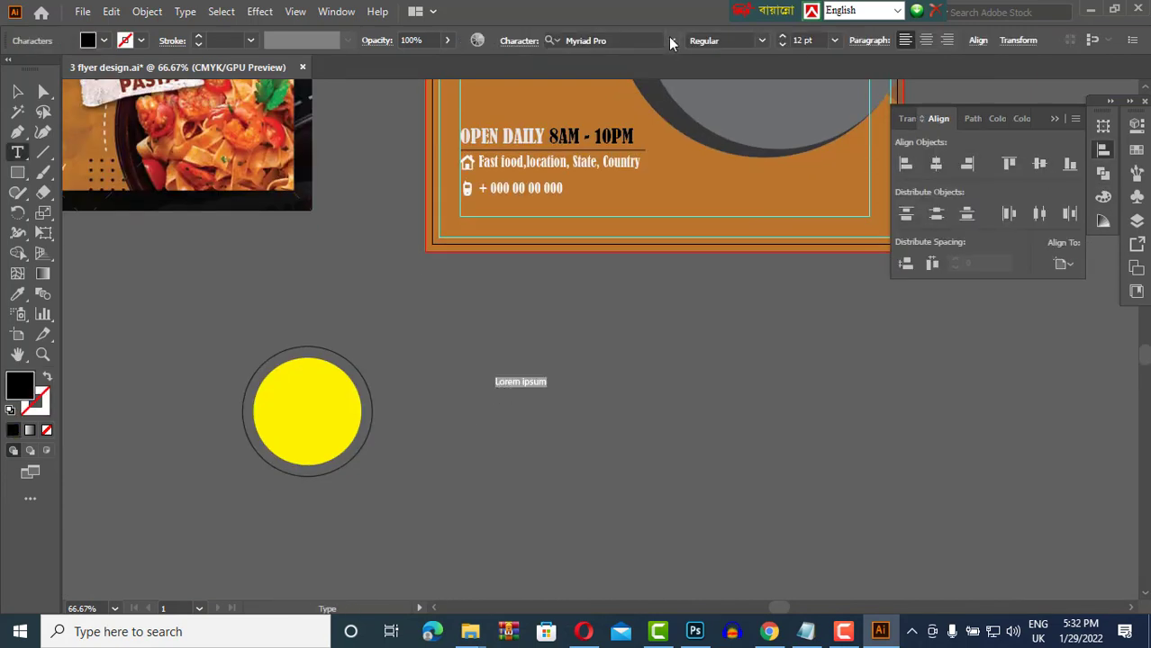
click(668, 40)
click(667, 146)
triple_click(798, 39)
text(31)
key(Return)
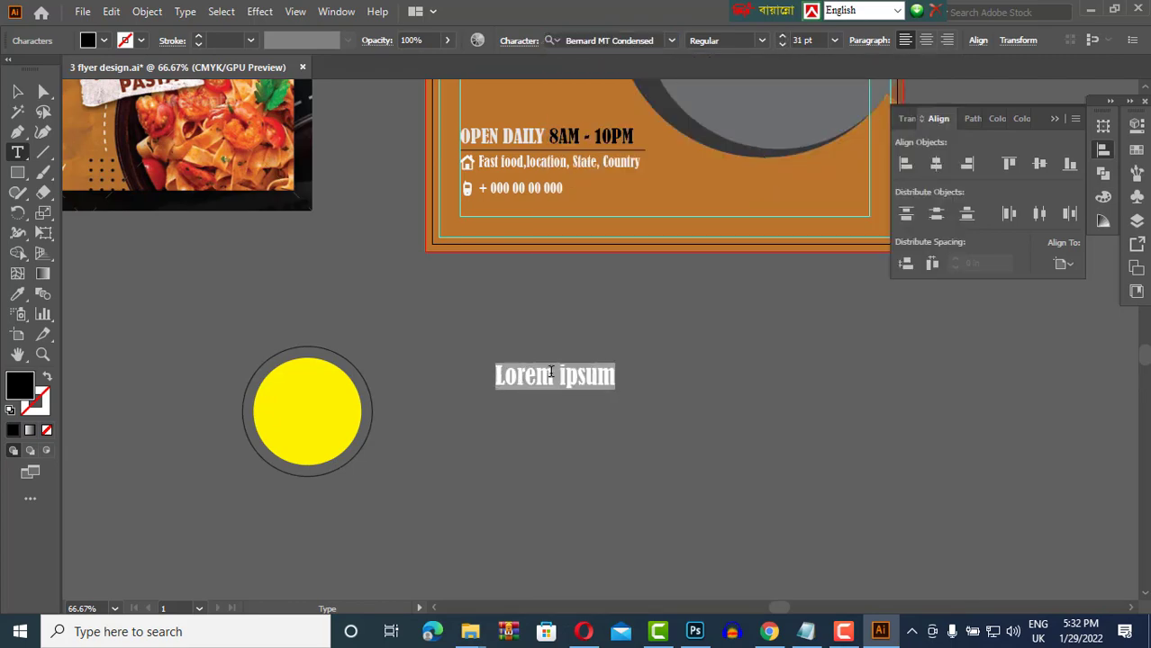
text(30)
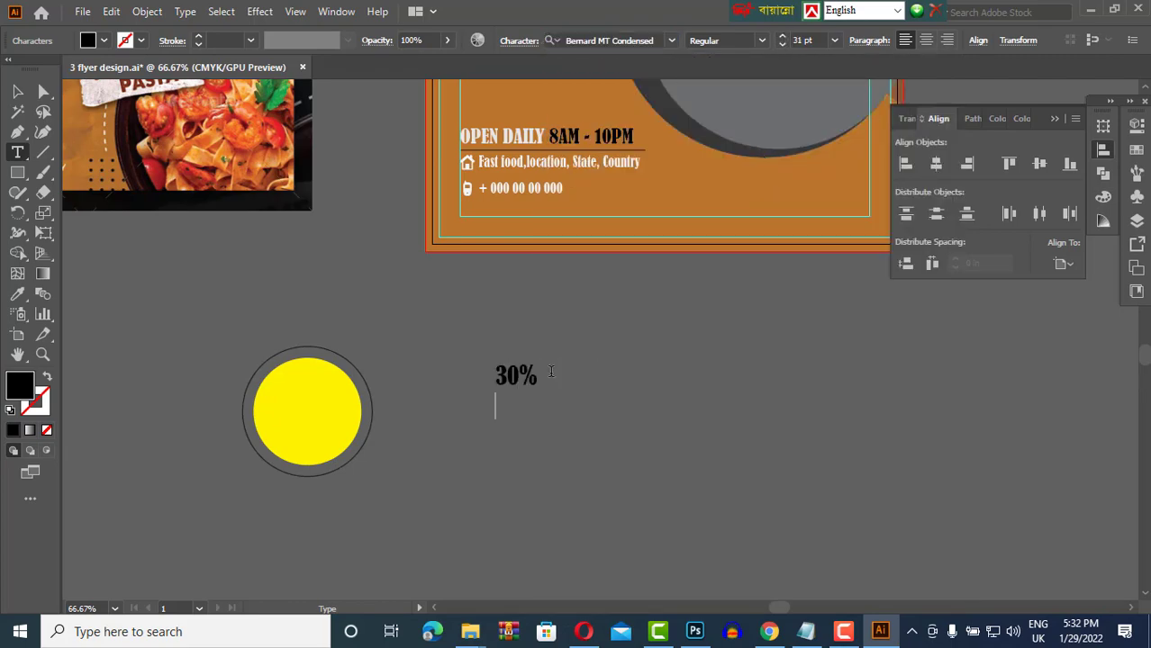
text(OFF)
click(18, 91)
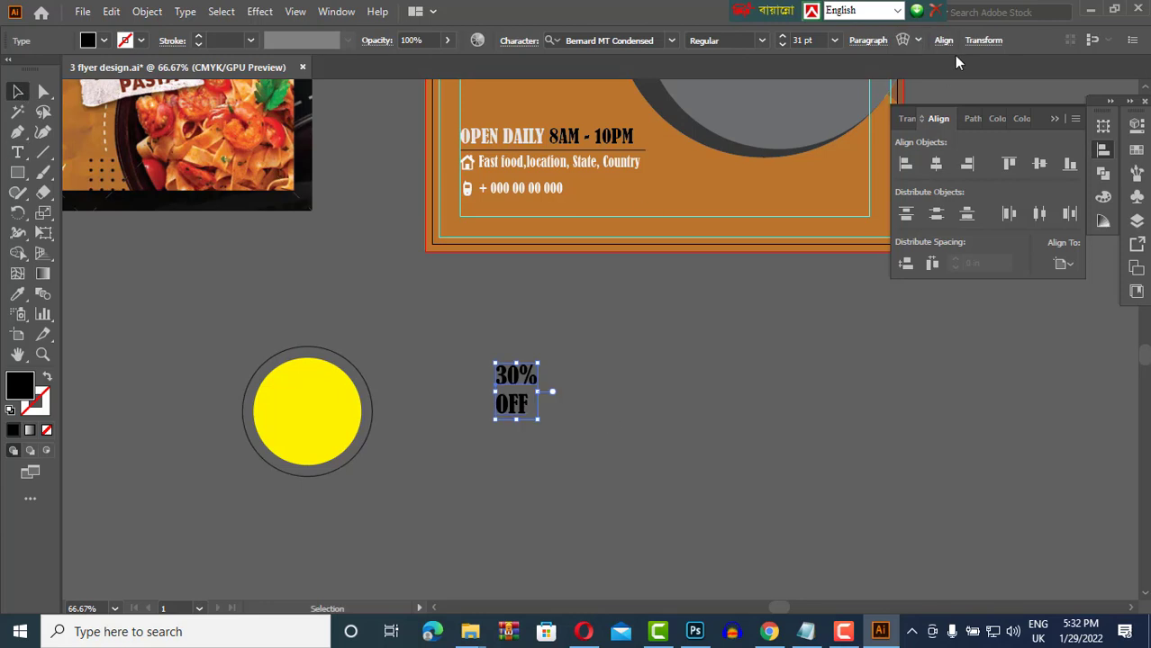
Centre-align the 30% OFF lines and move them onto the yellow circle.
click(983, 40)
click(1104, 173)
click(868, 40)
click(632, 394)
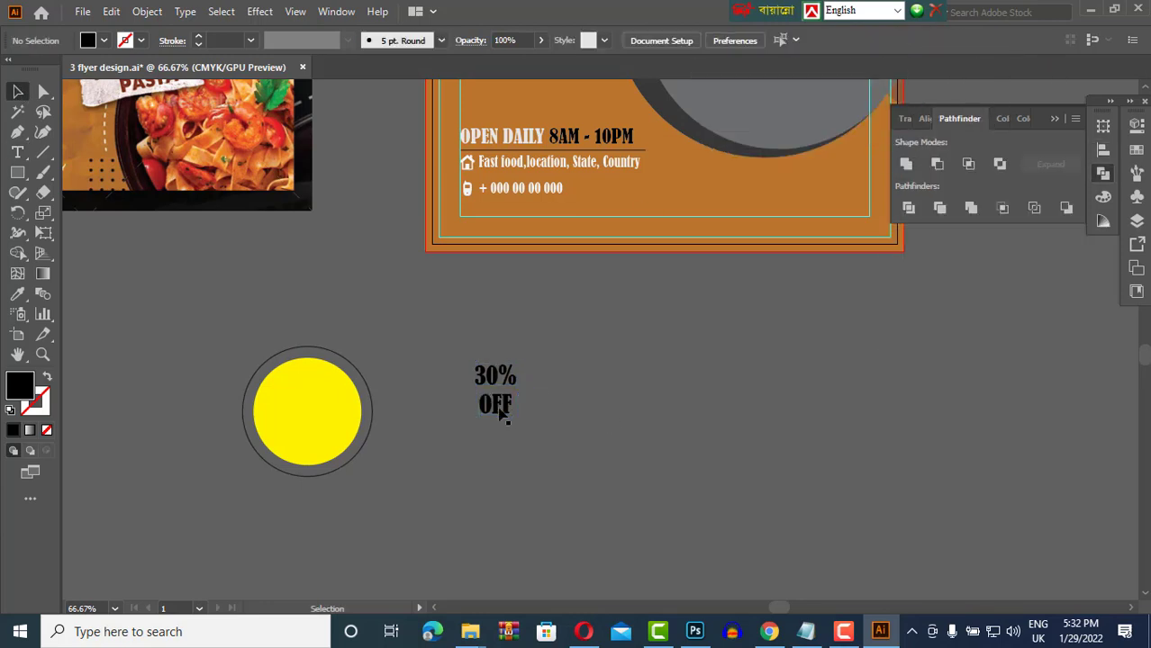
drag(316, 437, 310, 416)
scroll(791, 40, up, 3)
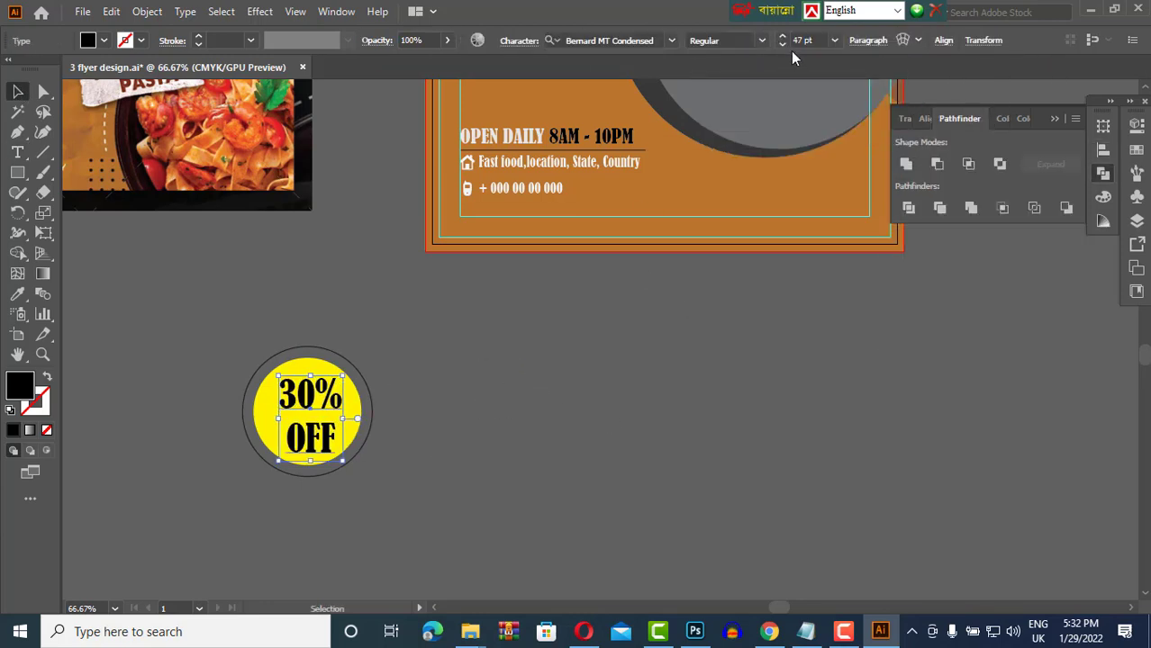
click(530, 48)
scroll(473, 125, down, 2)
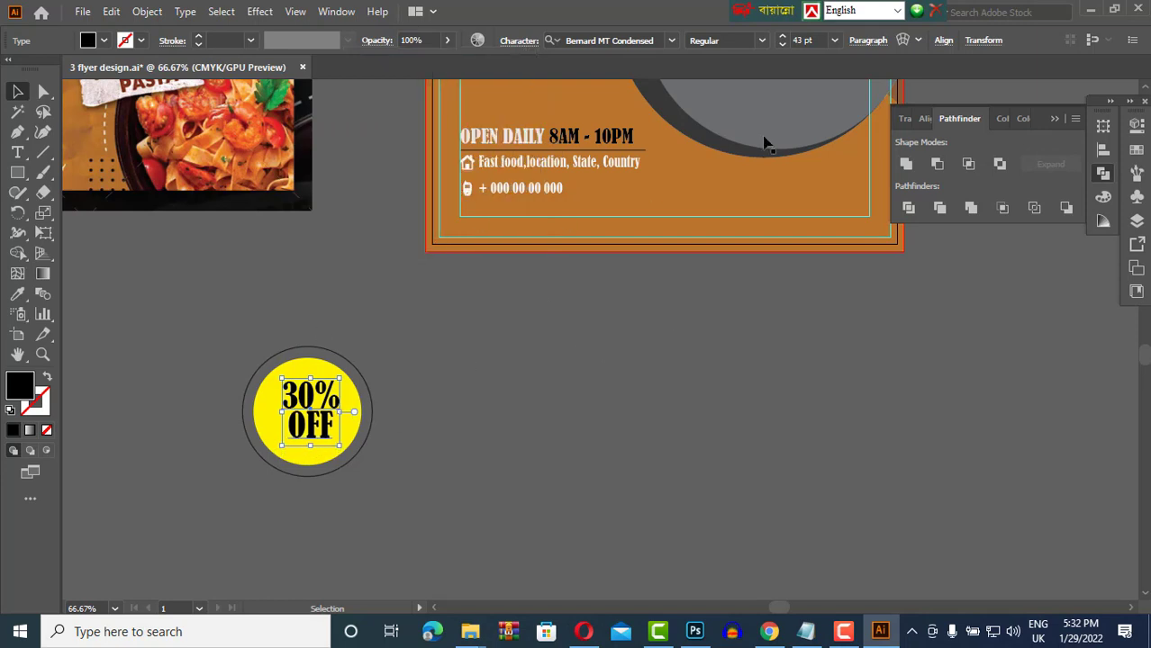
click(868, 40)
click(618, 377)
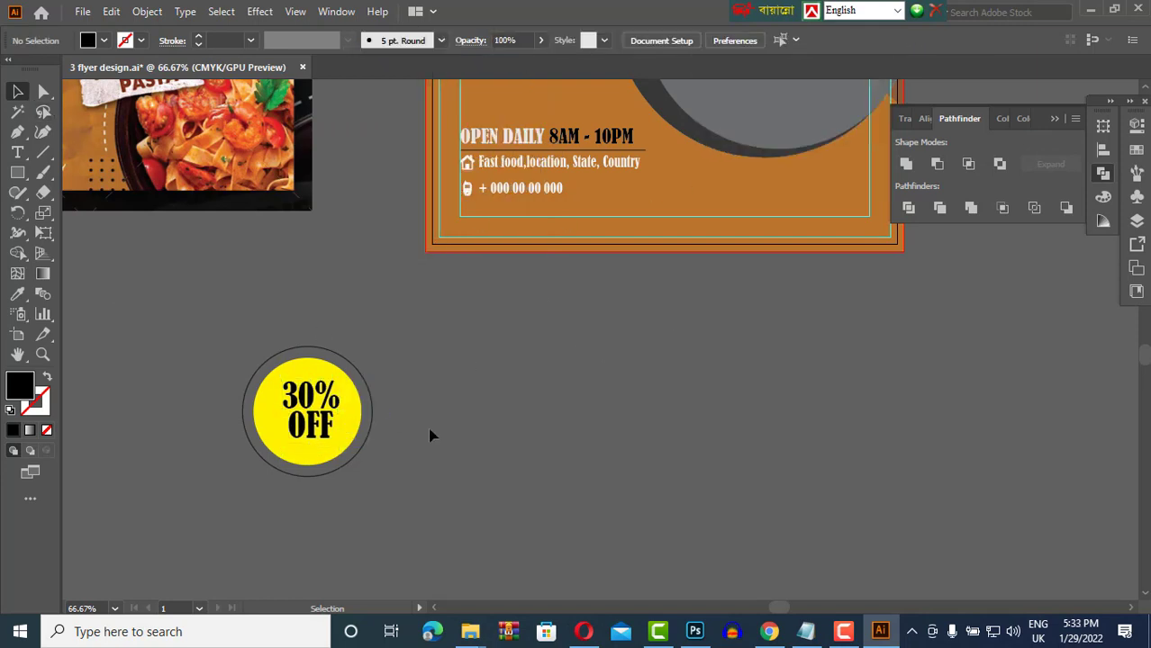
Align the badge text to the centre of the yellow circle.
drag(402, 377, 240, 471)
click(656, 39)
click(560, 406)
scroll(441, 397, down, 1)
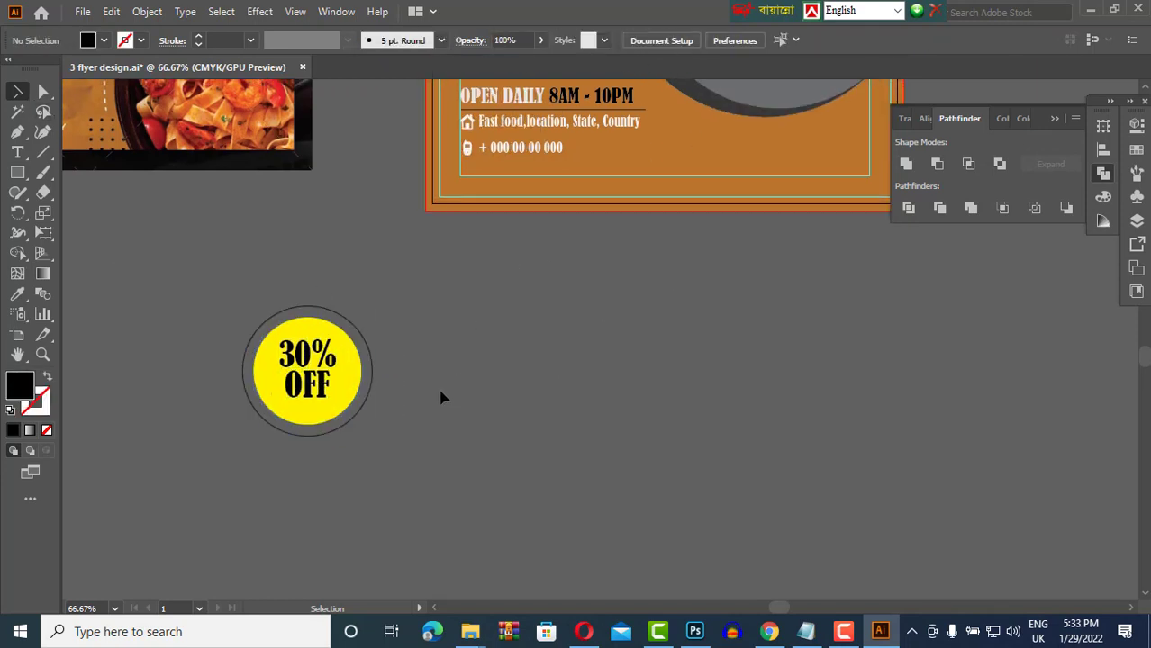
click(364, 357)
Add DESICOUNT text at a small size and move it into the badge under OFF.
key(t)
click(460, 448)
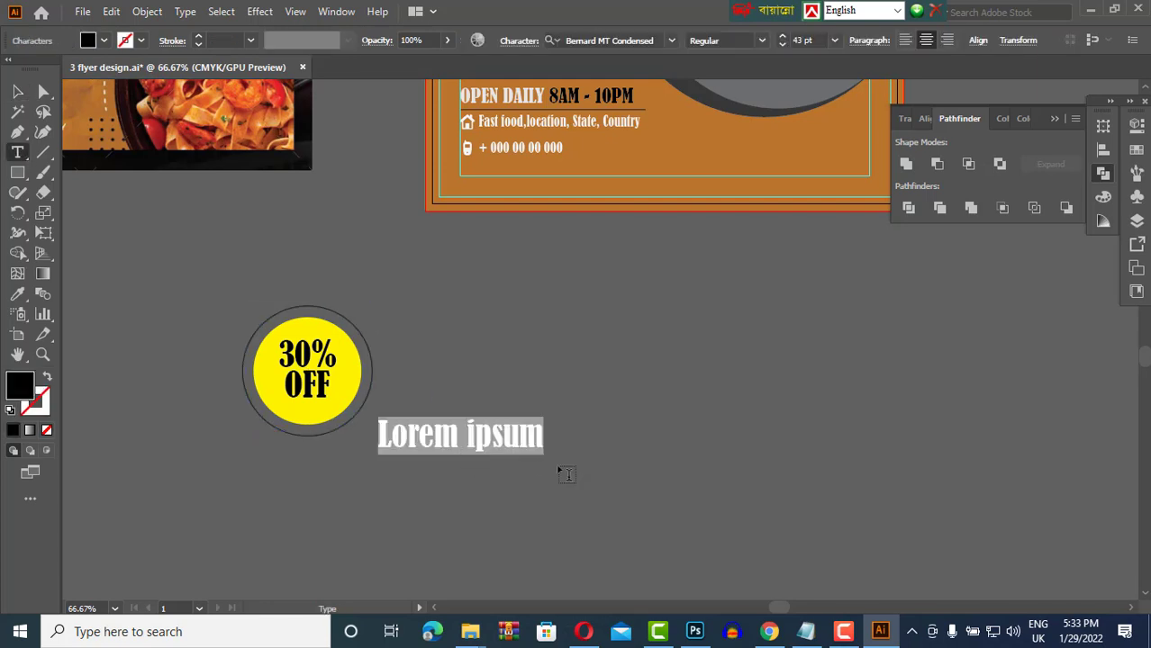
text(DESICOUNT)
key(Escape)
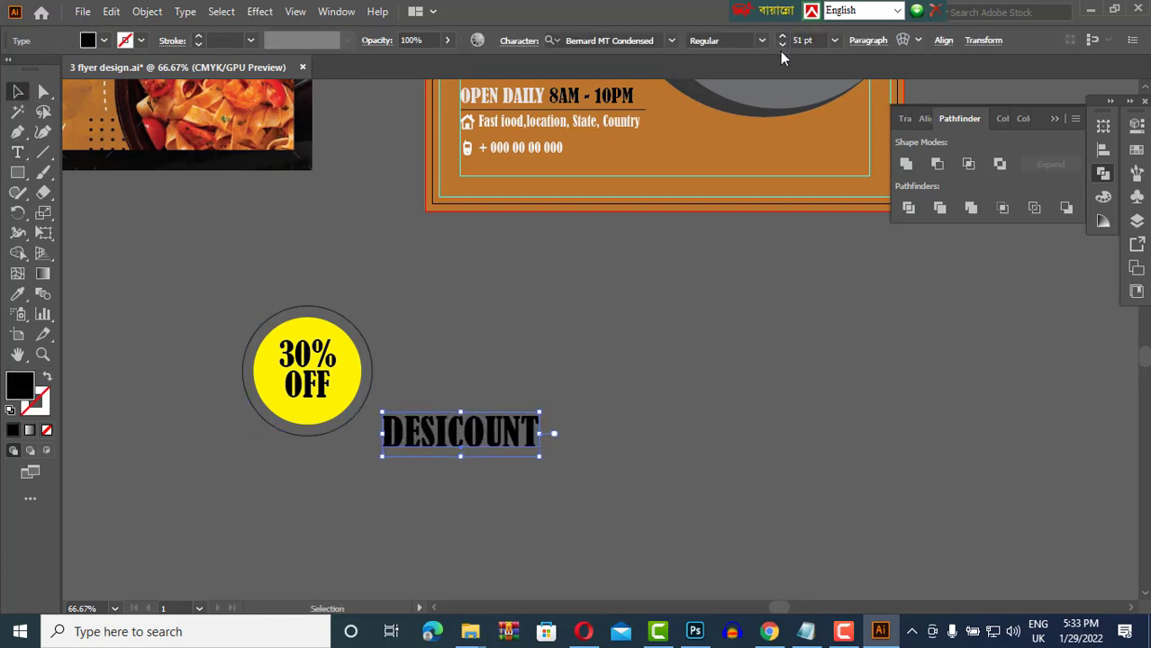
click(782, 44)
click(782, 44)
drag(462, 442, 308, 404)
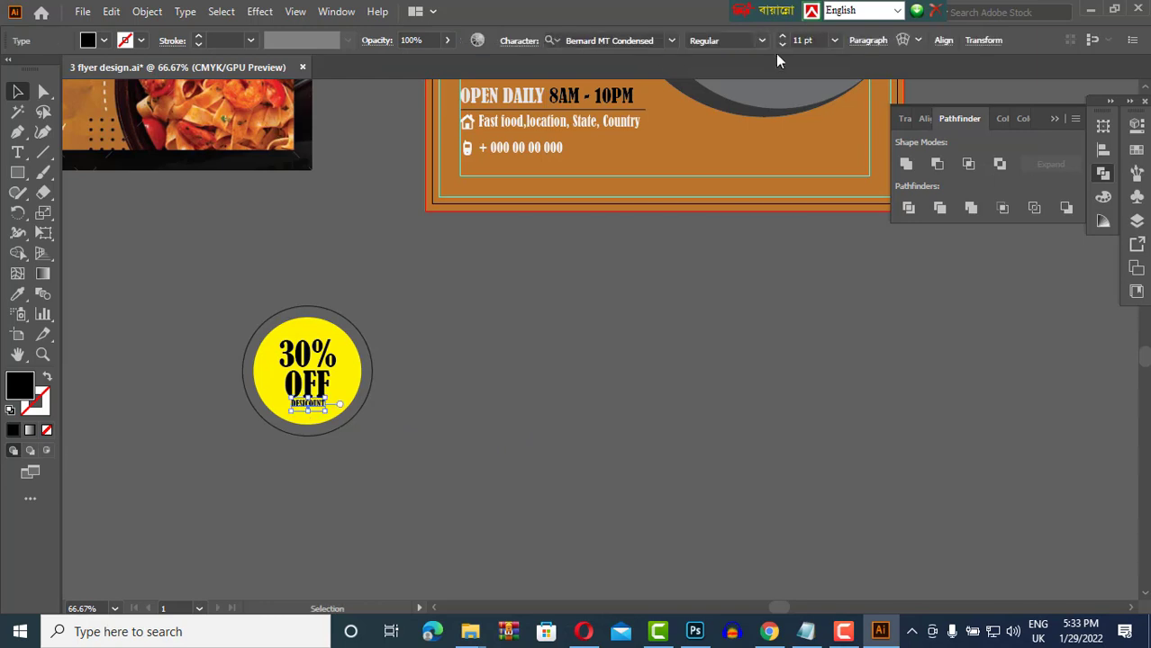
Lower DESICOUNT slightly and enlarge it to fit the badge.
scroll(287, 453, up, 2)
drag(416, 268, 416, 301)
click(782, 36)
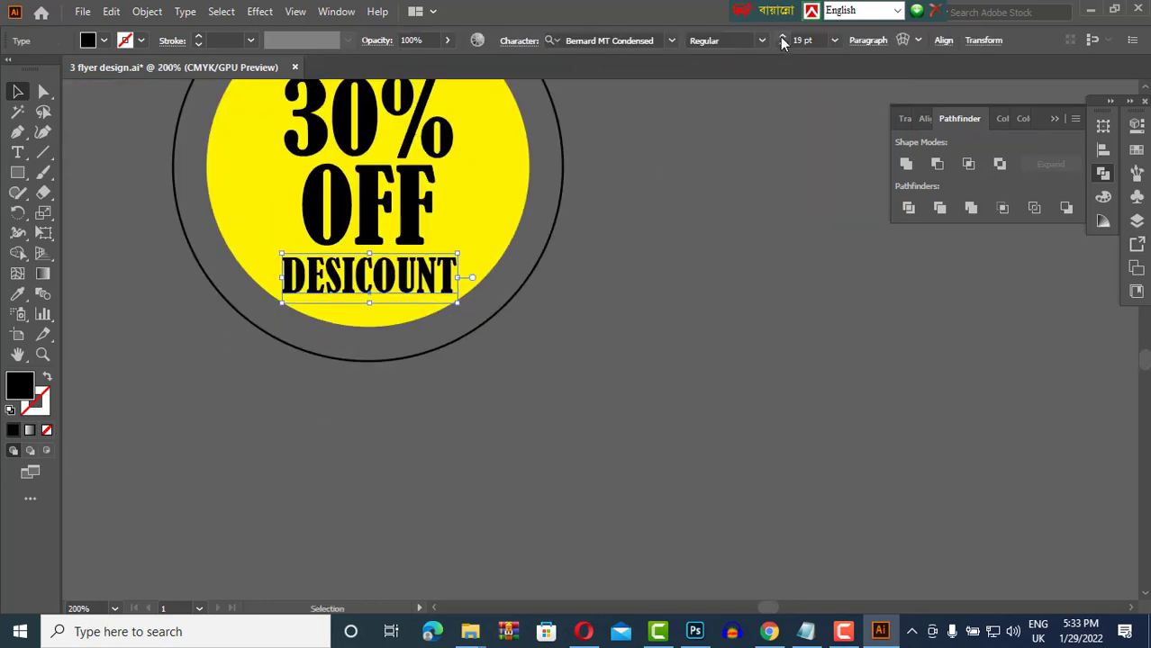
click(626, 261)
scroll(626, 261, up, 1)
click(472, 251)
Select all the badge text lines and nudge them to centre on the circle.
click(650, 265)
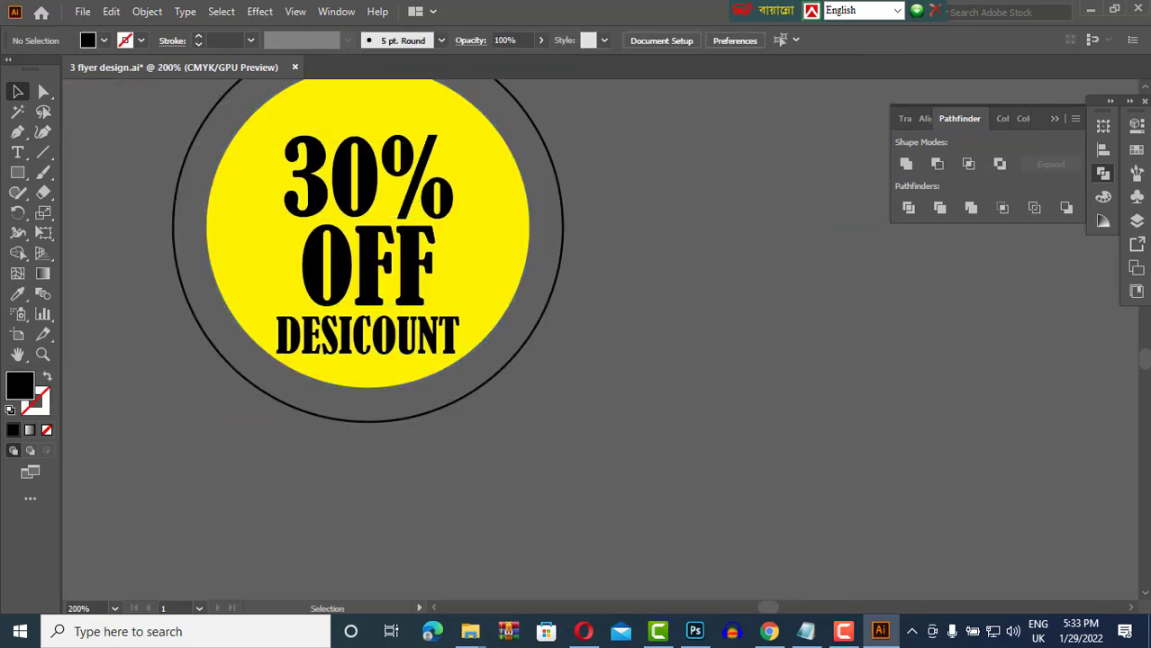
click(372, 183)
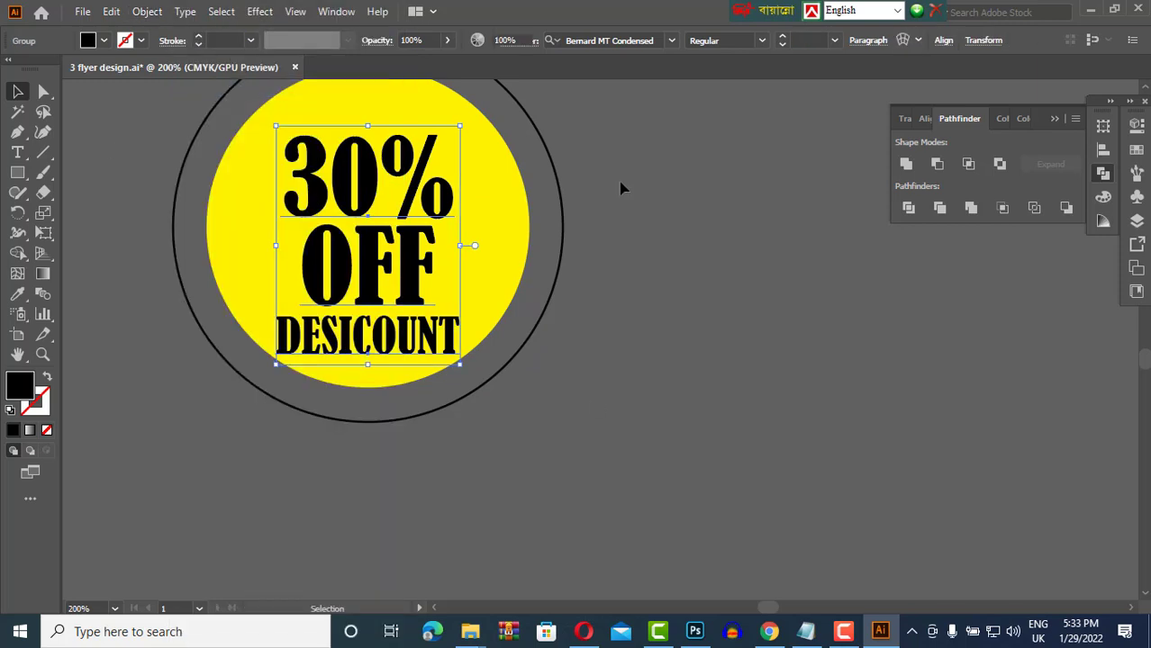
key(ctrl+a)
click(623, 47)
Turn on a dashed stroke for the badge's outer ring with a 2 pt gap.
click(652, 226)
scroll(652, 225, down, 2)
click(601, 254)
click(172, 40)
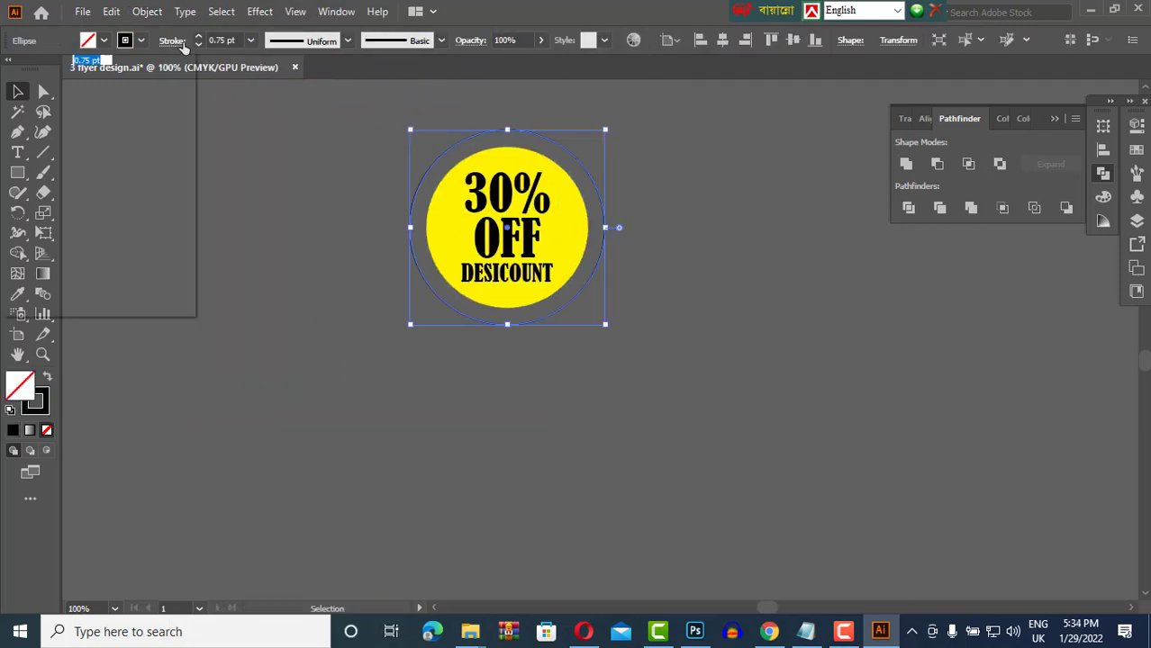
click(10, 157)
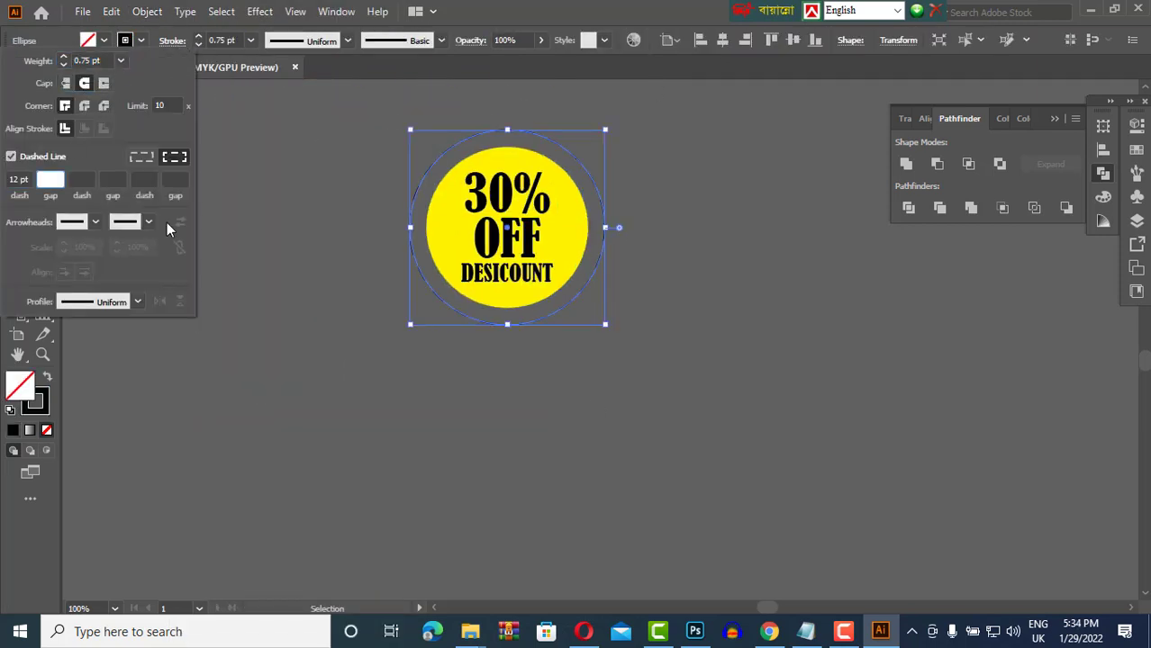
text(2)
key(shift+Tab)
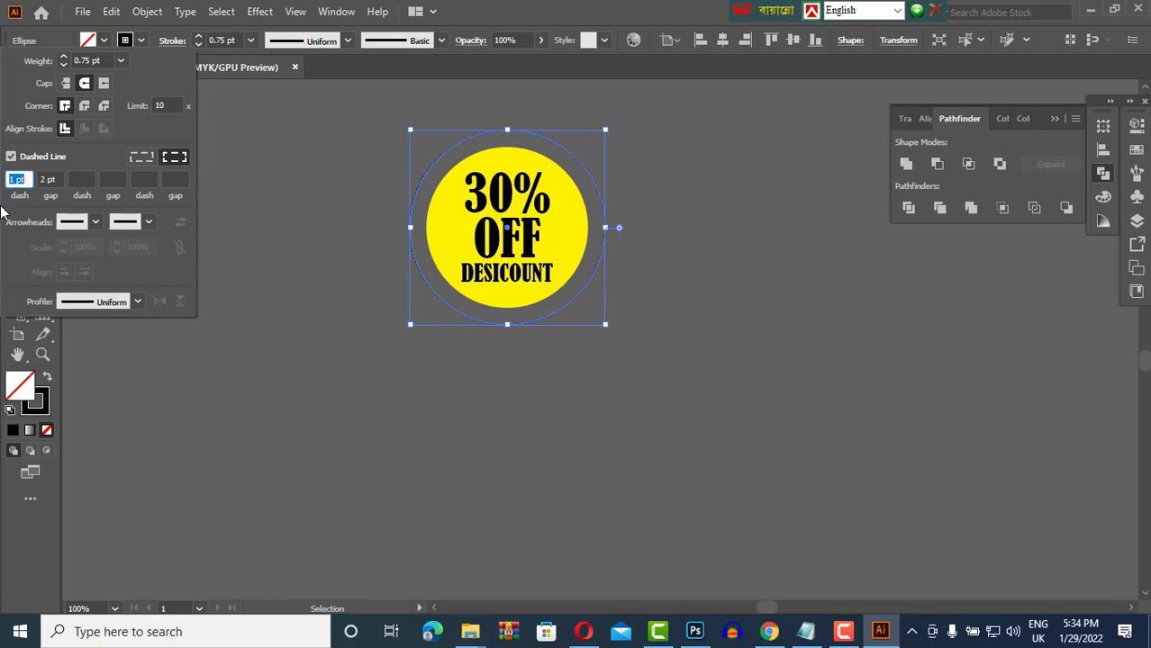
click(411, 149)
Set the outer ring's stroke weight to 2 pt.
click(414, 198)
click(197, 36)
click(196, 36)
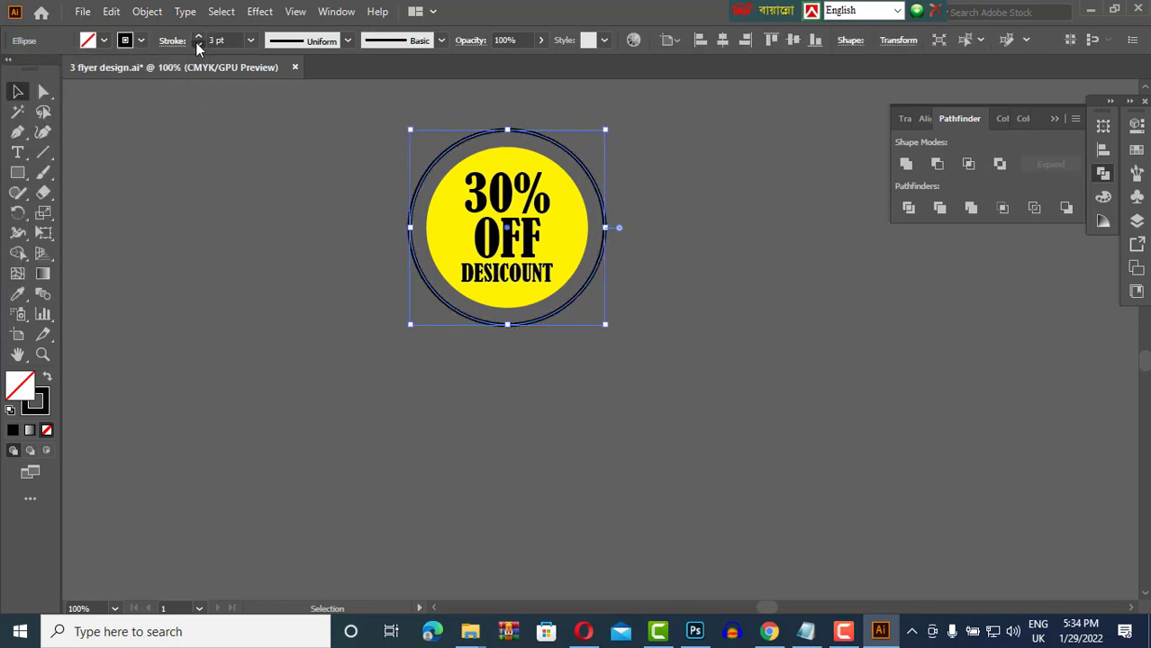
click(197, 47)
click(463, 159)
scroll(533, 150, up, 2)
click(522, 113)
Apply the dotted dash settings to the ring and zoom out to the flyer.
click(172, 40)
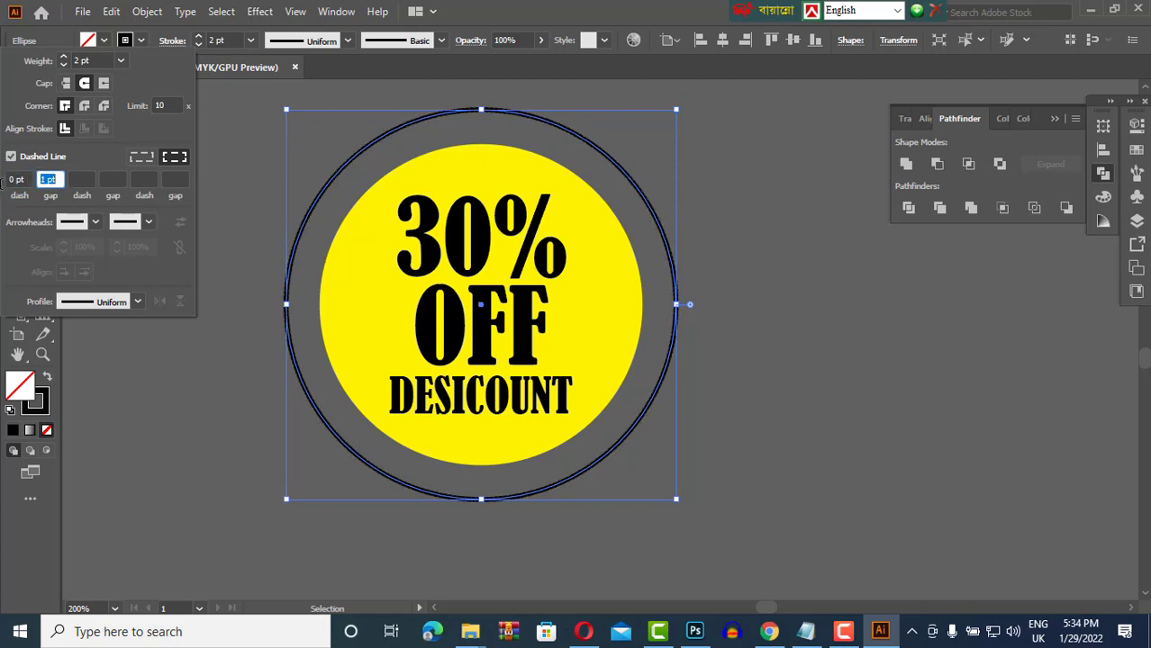
key(Return)
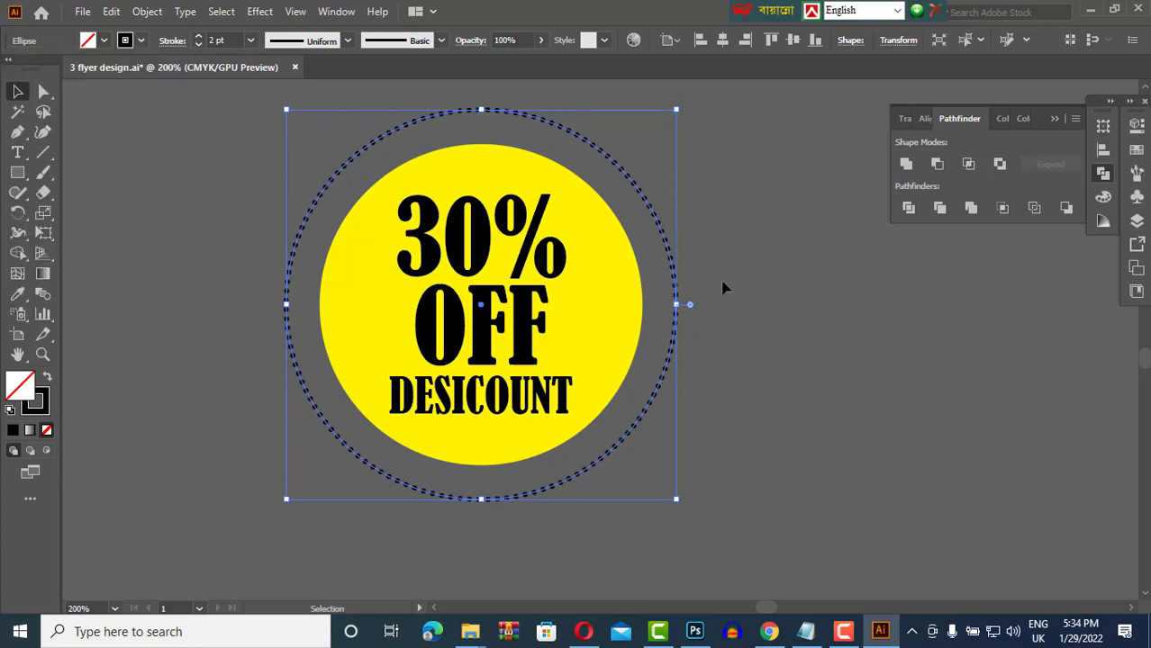
click(147, 11)
click(172, 188)
key(ctrl+minus)
key(ctrl+minus)
key(ctrl+minus)
Drag the 30% OFF badge onto the junction of the two circles.
click(320, 554)
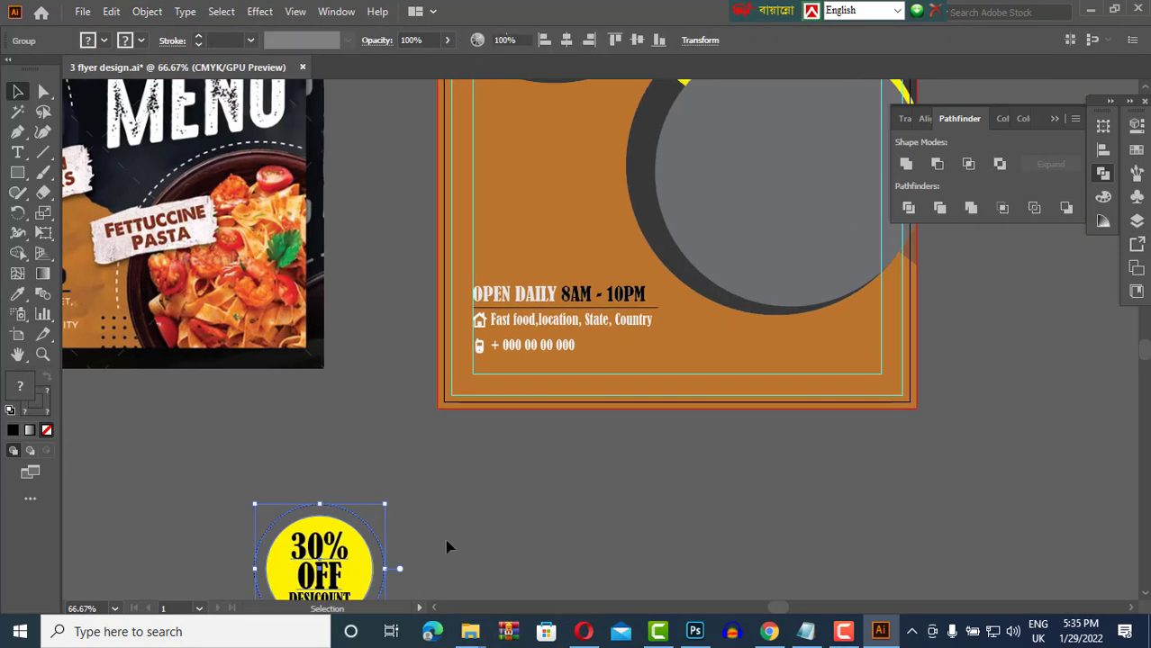
drag(320, 554, 552, 128)
scroll(552, 270, up, 5)
mouse_move(552, 347)
mouse_down()
mouse_move(616, 313)
mouse_move(611, 293)
mouse_up()
click(979, 394)
key(ctrl+minus)
key(ctrl+minus)
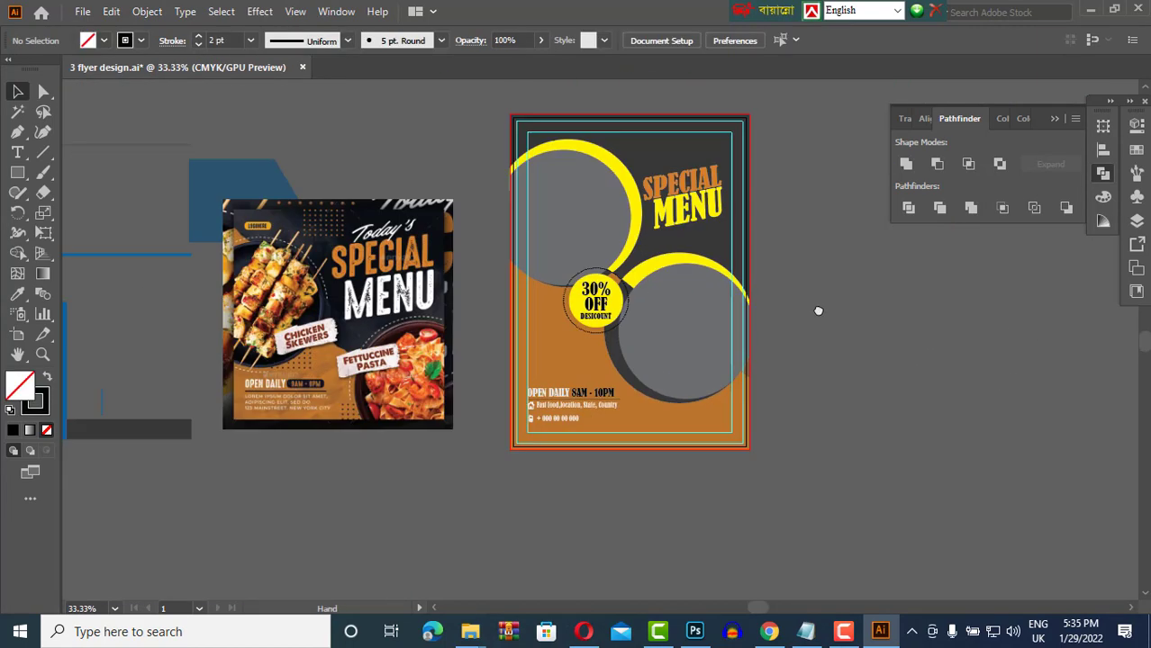
drag(817, 310, 798, 311)
Add TODAY text and slant it with Free Distort by raising its right end.
key(t)
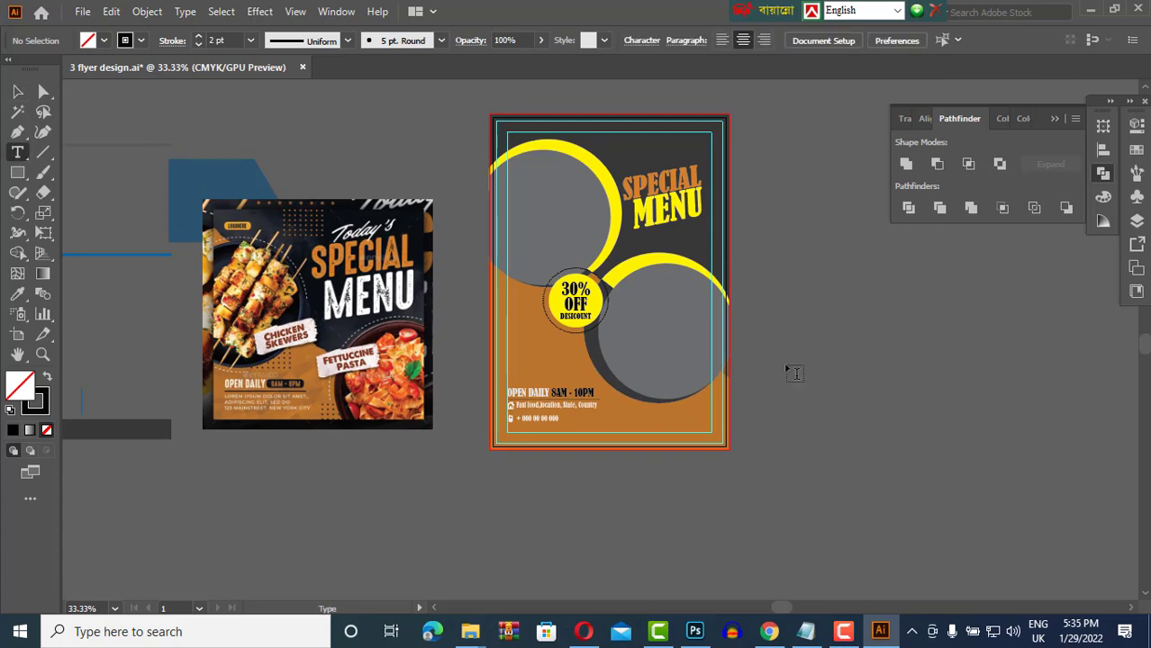
click(785, 362)
text(TODAY)
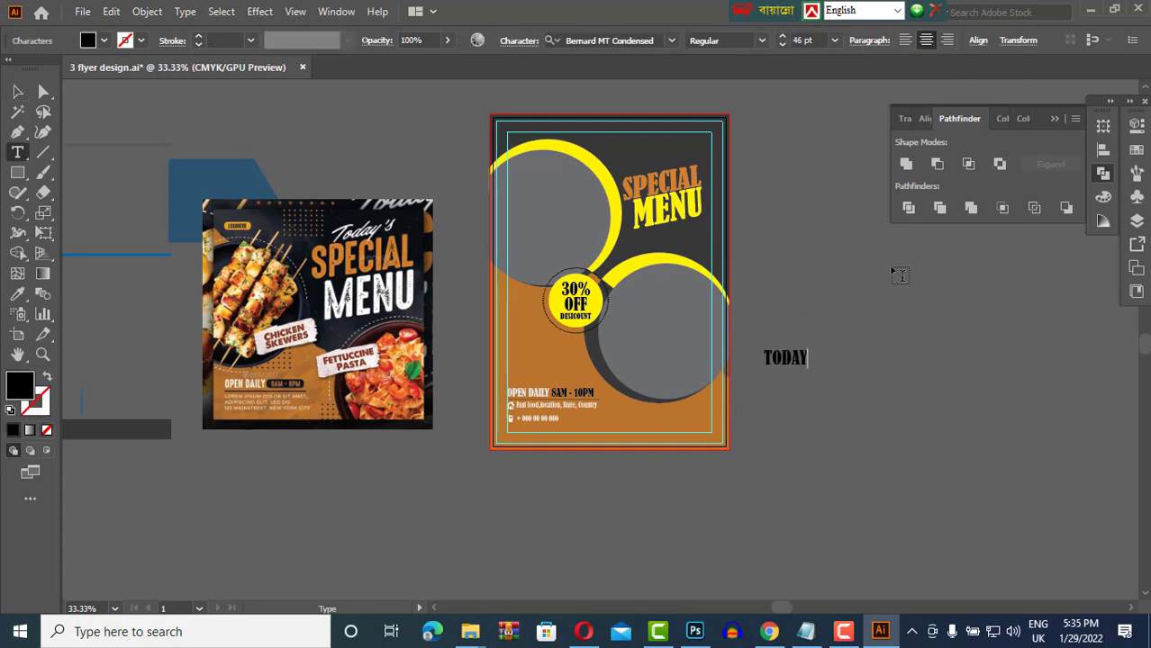
click(18, 91)
click(260, 11)
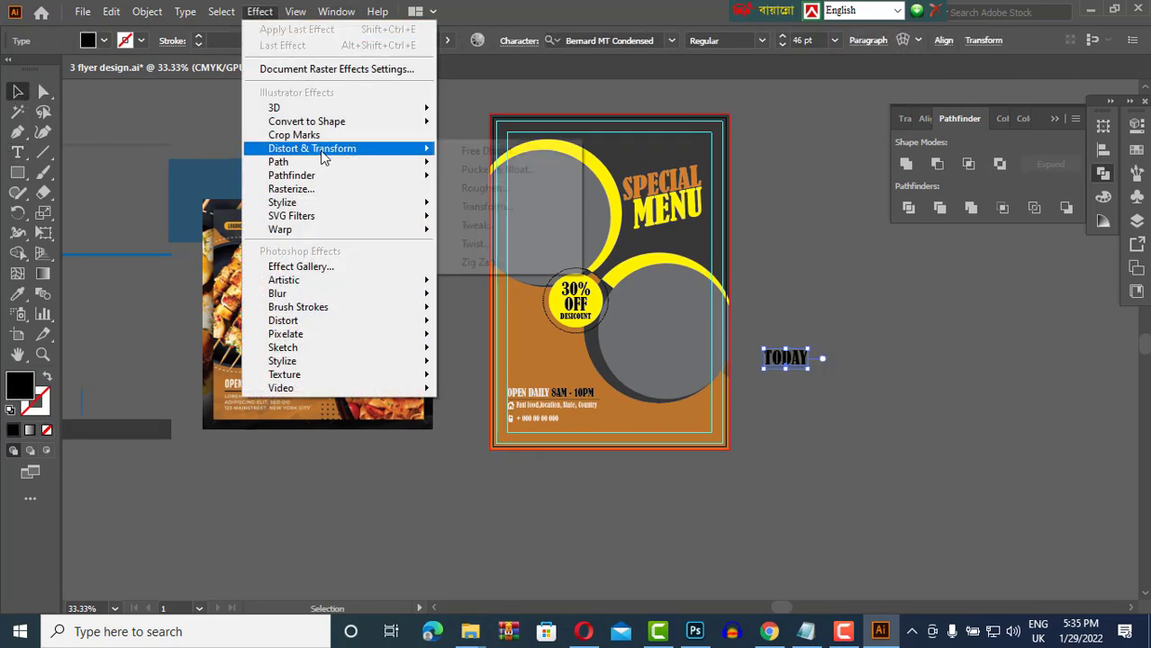
click(461, 149)
drag(636, 278, 638, 274)
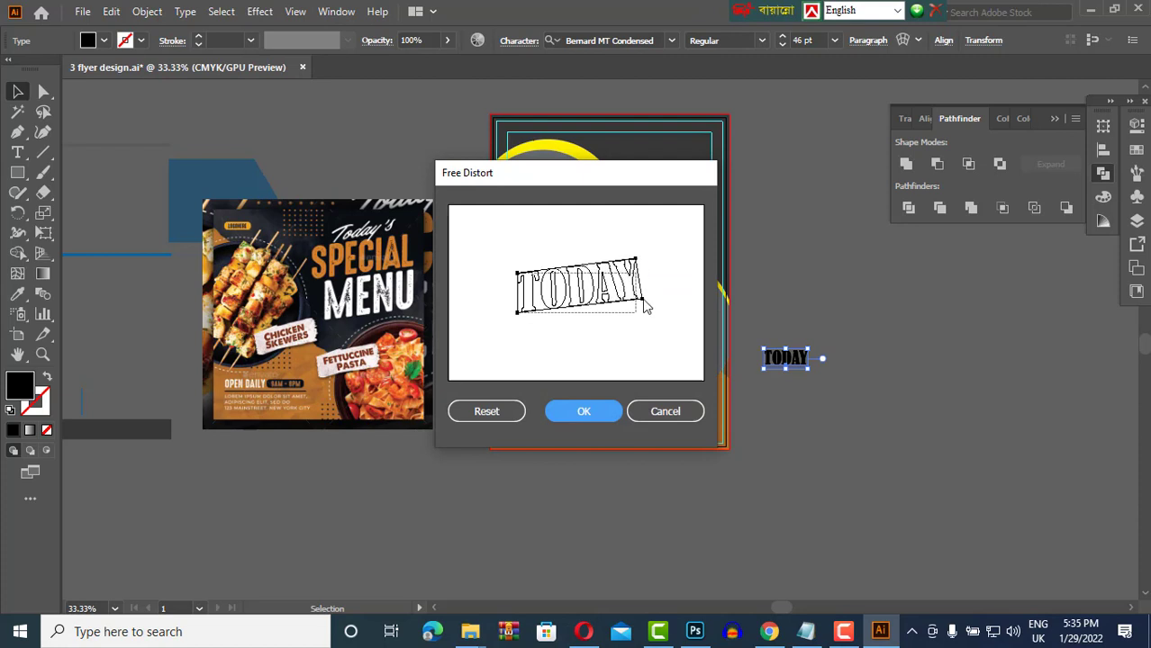
click(583, 410)
Move TODAY above SPECIAL and fill it white.
drag(786, 358, 641, 164)
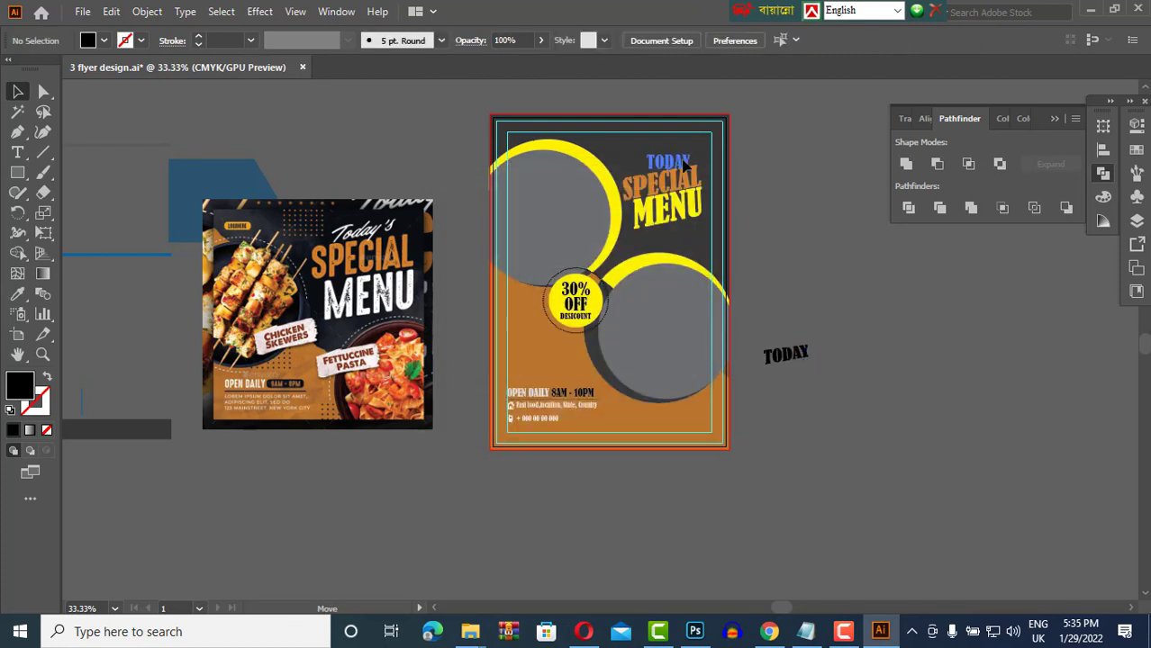
click(783, 218)
click(656, 167)
click(797, 176)
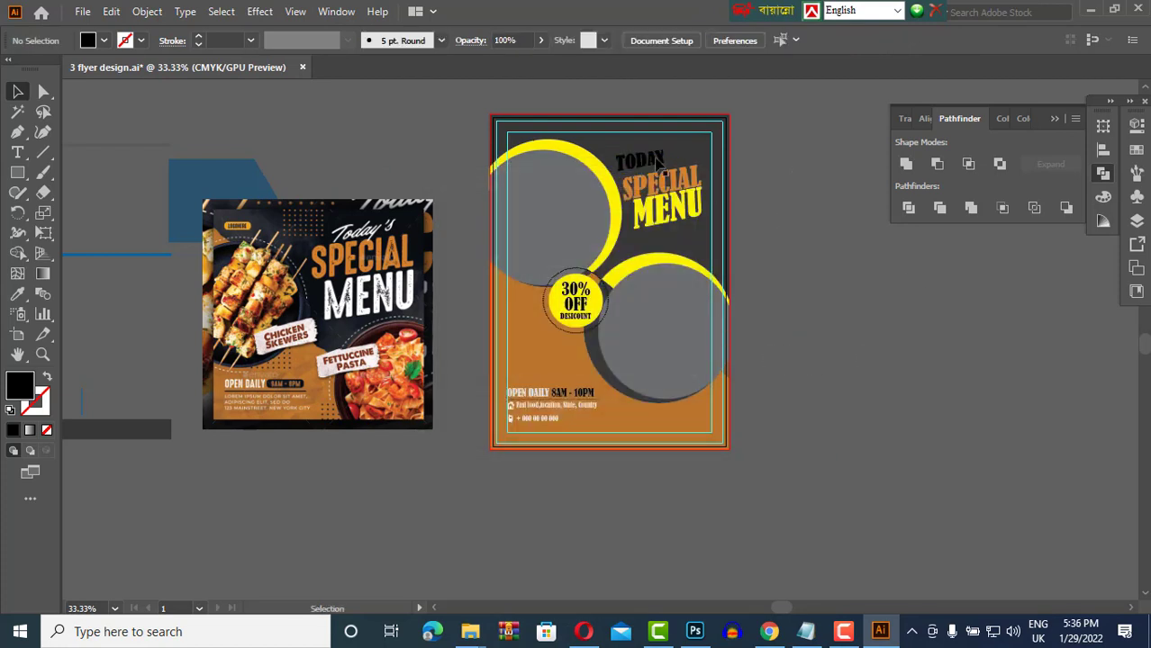
click(661, 168)
click(104, 39)
Shift TODAY slightly down and right so it sits just above SPECIAL.
click(144, 124)
click(780, 197)
scroll(656, 149, up, 3)
drag(631, 202, 642, 216)
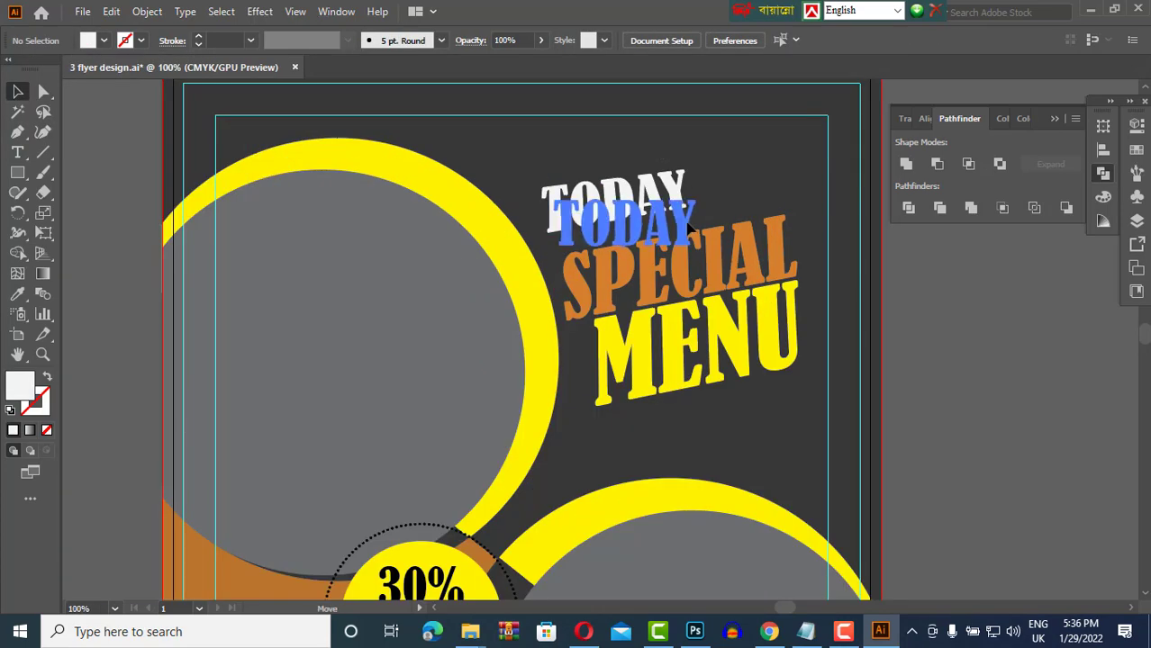
click(942, 332)
scroll(941, 332, down, 3)
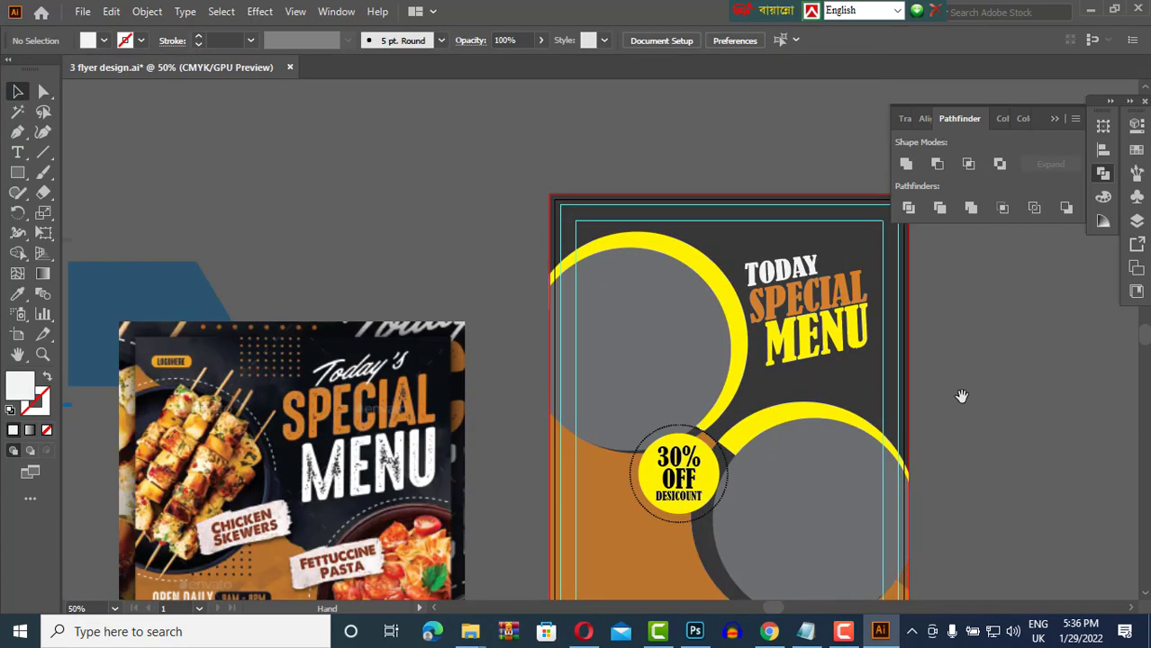
scroll(960, 395, right, 2)
scroll(844, 353, up, 1)
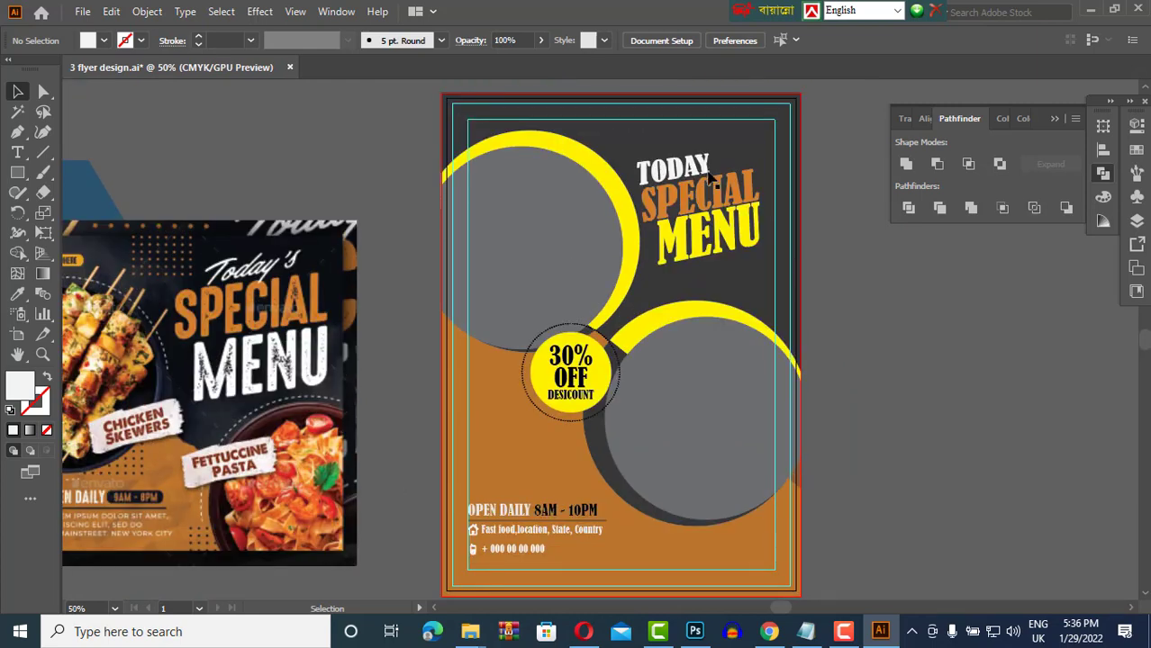
Align TODAY, SPECIAL and MENU and group them with Object > Group.
click(702, 216)
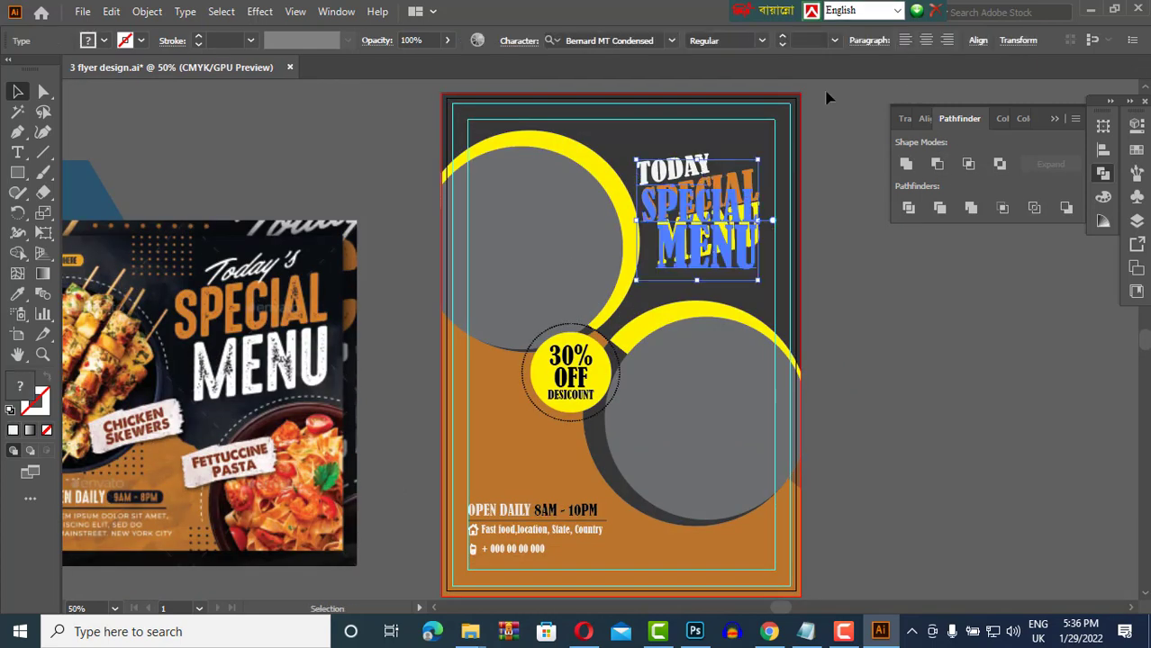
click(1104, 150)
click(847, 234)
click(720, 212)
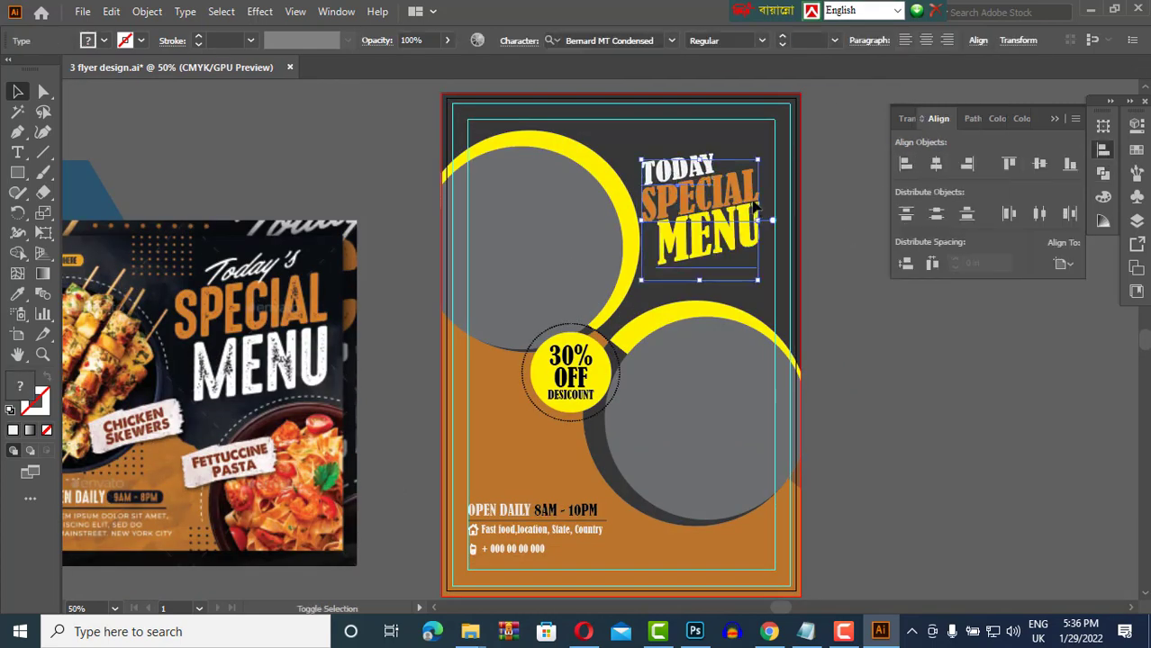
click(147, 11)
click(212, 87)
click(866, 347)
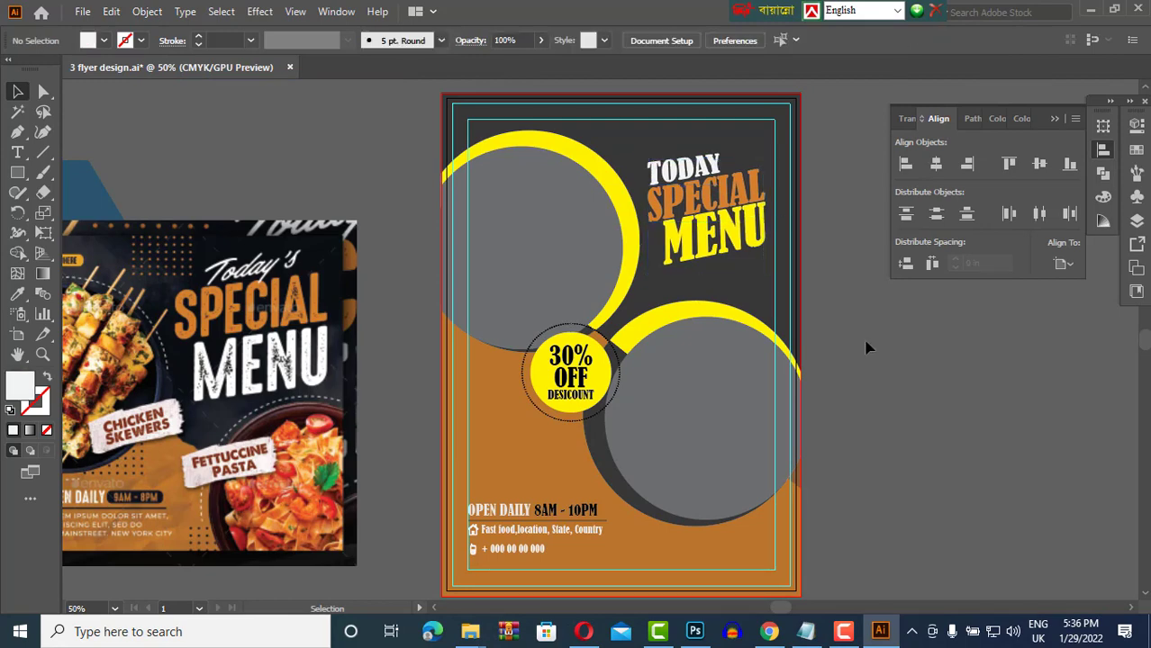
Draw a short horizontal straight line on the canvas and zoom in on it.
scroll(97, 220, up, 2)
key(backslash)
drag(266, 169, 266, 169)
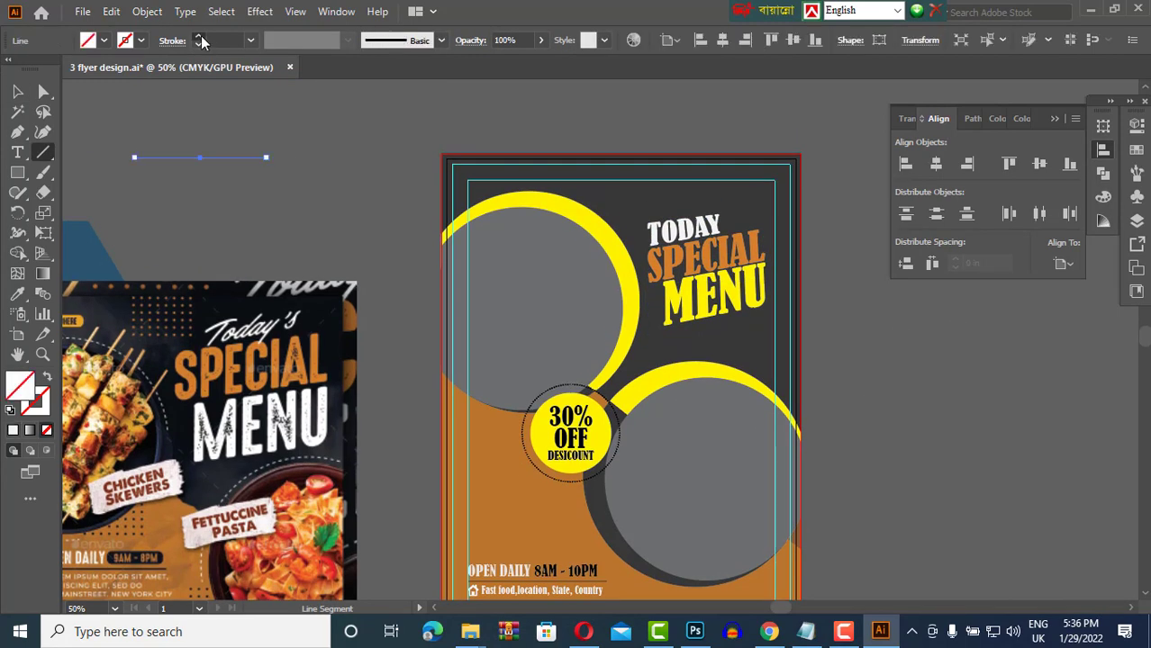
click(17, 91)
key(ctrl+plus)
key(ctrl+plus)
key(ctrl+plus)
Style the line as a dotted 4 pt stroke of round black dots.
click(172, 40)
click(10, 157)
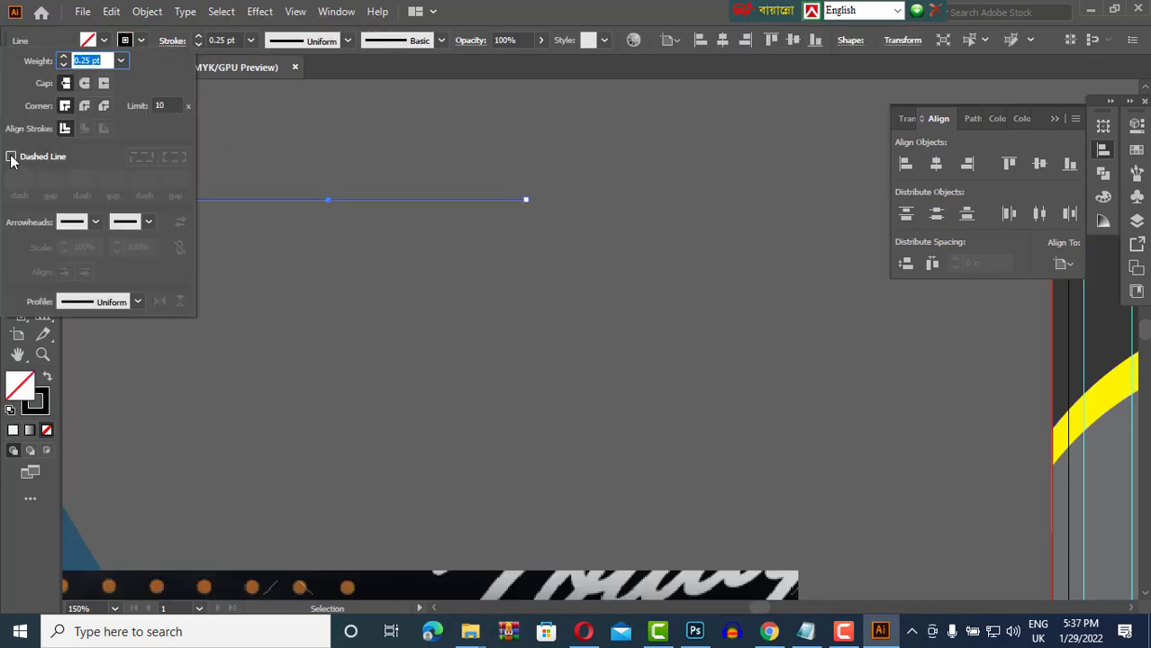
click(326, 193)
click(326, 199)
click(251, 145)
click(252, 199)
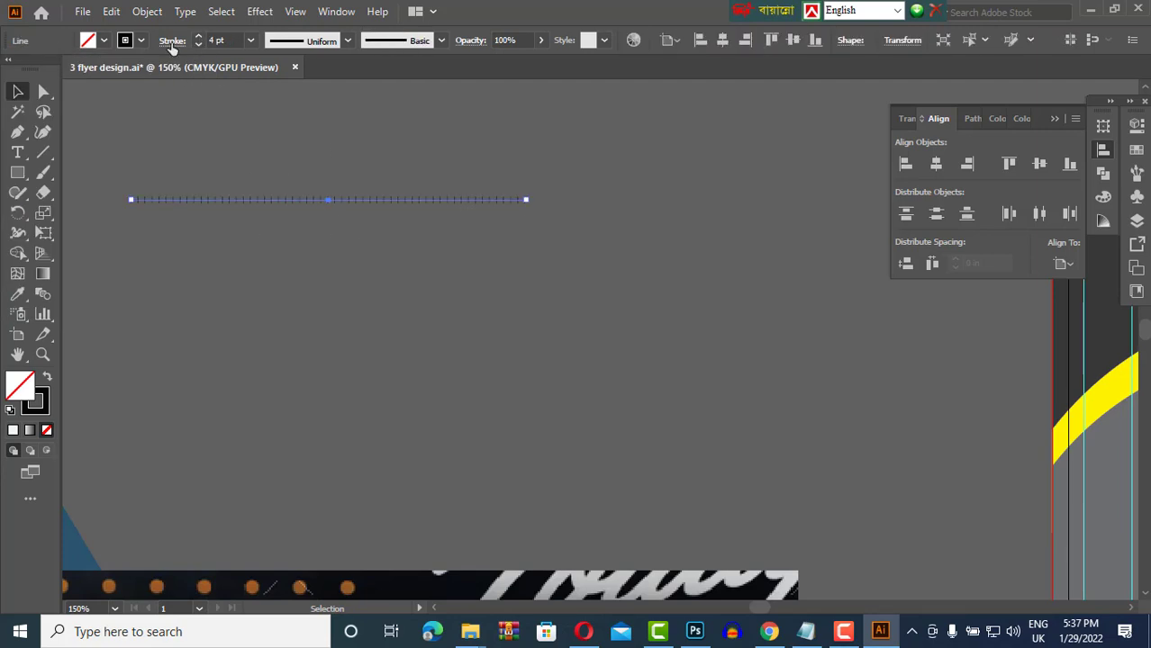
click(172, 40)
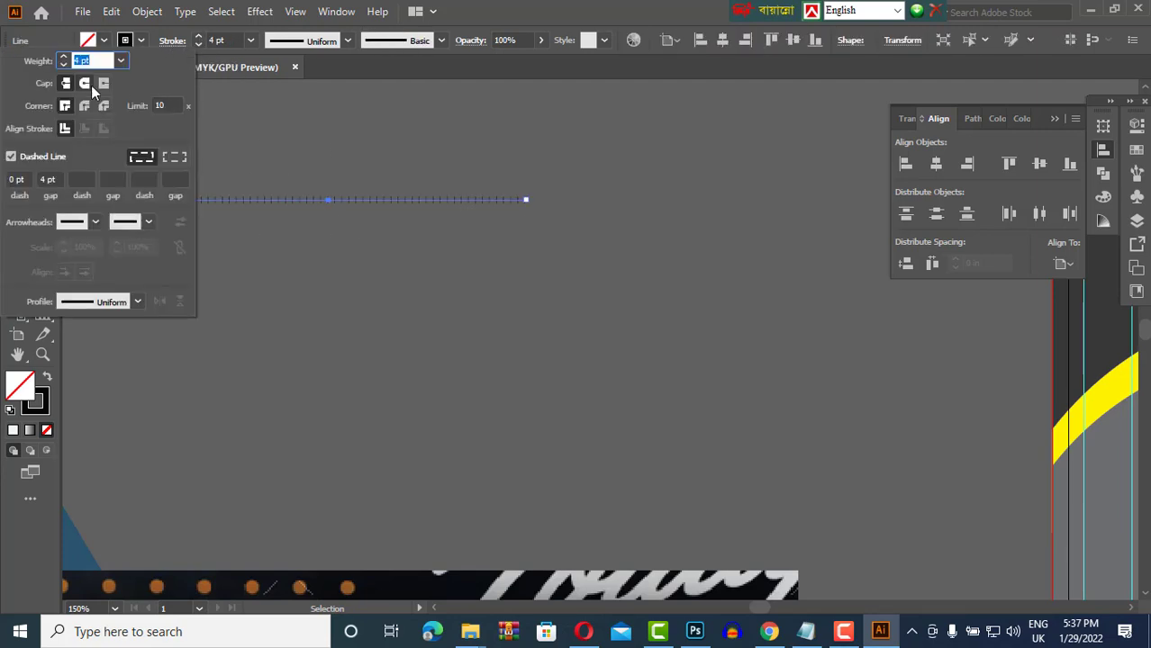
click(304, 201)
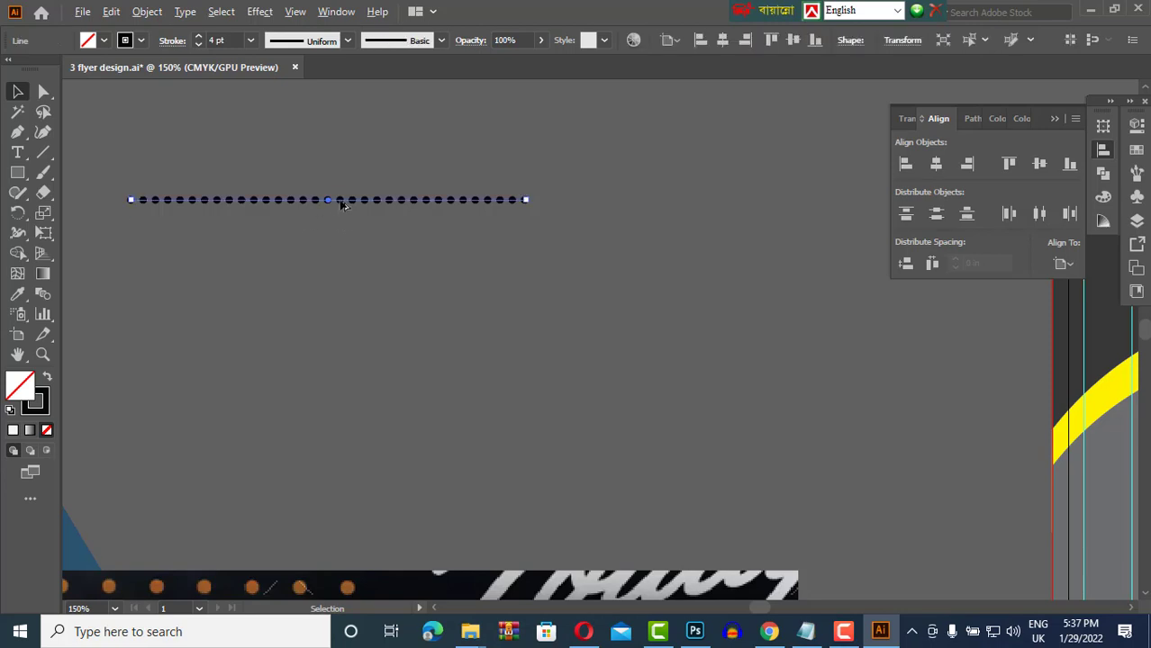
Duplicate the dotted line into nine rows aligned along their right ends.
drag(342, 205, 339, 222)
key(ctrl+d)
key(ctrl+d)
key(ctrl+d)
key(ctrl+d)
key(ctrl+d)
key(ctrl+d)
key(ctrl+a)
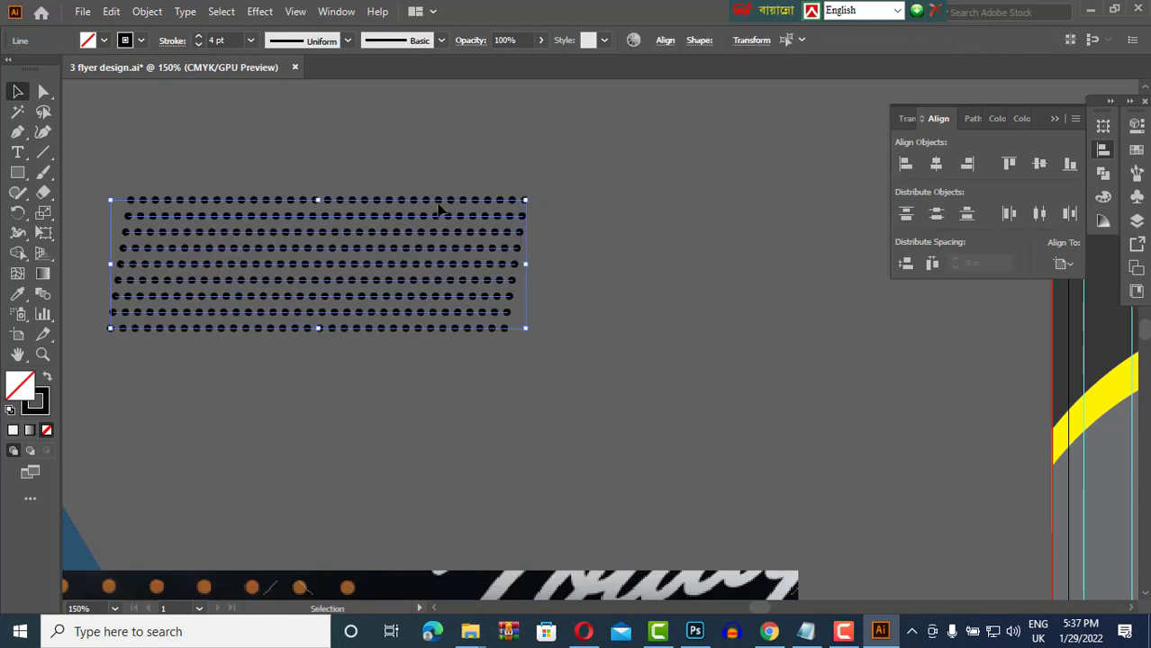
click(509, 401)
key(ctrl+a)
Group all nine dotted rows into a single dot grid.
click(967, 163)
click(136, 164)
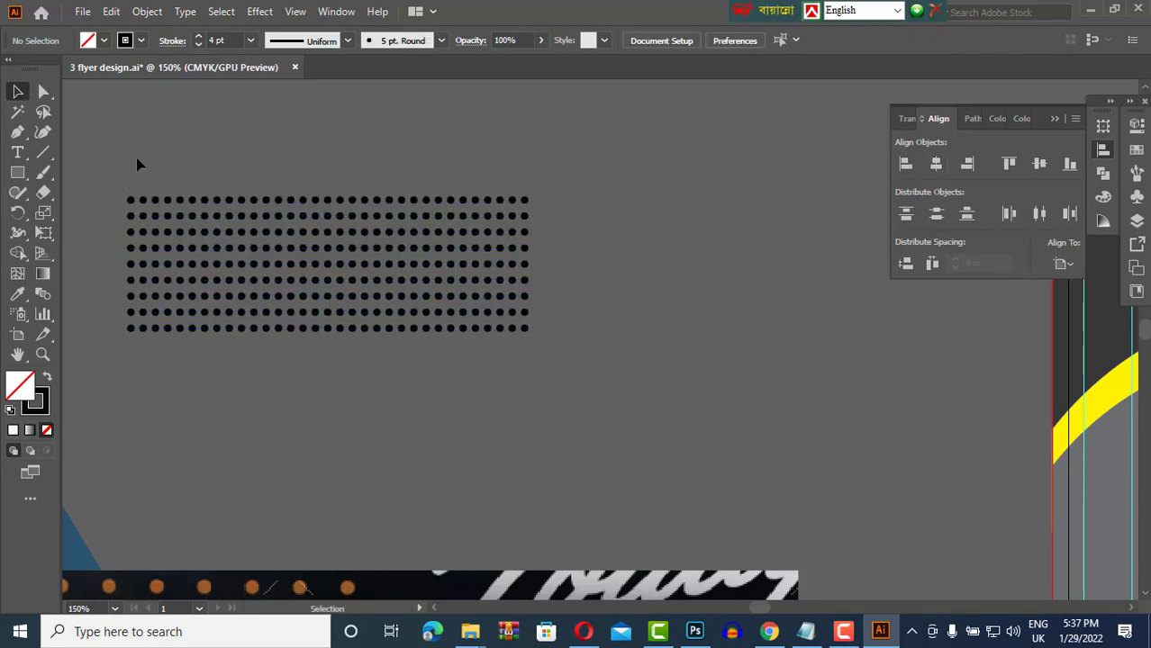
drag(136, 164, 541, 342)
click(146, 11)
click(216, 84)
Copy the dot grid and paste a second copy beside it.
scroll(585, 333, down, 1)
scroll(540, 225, down, 2)
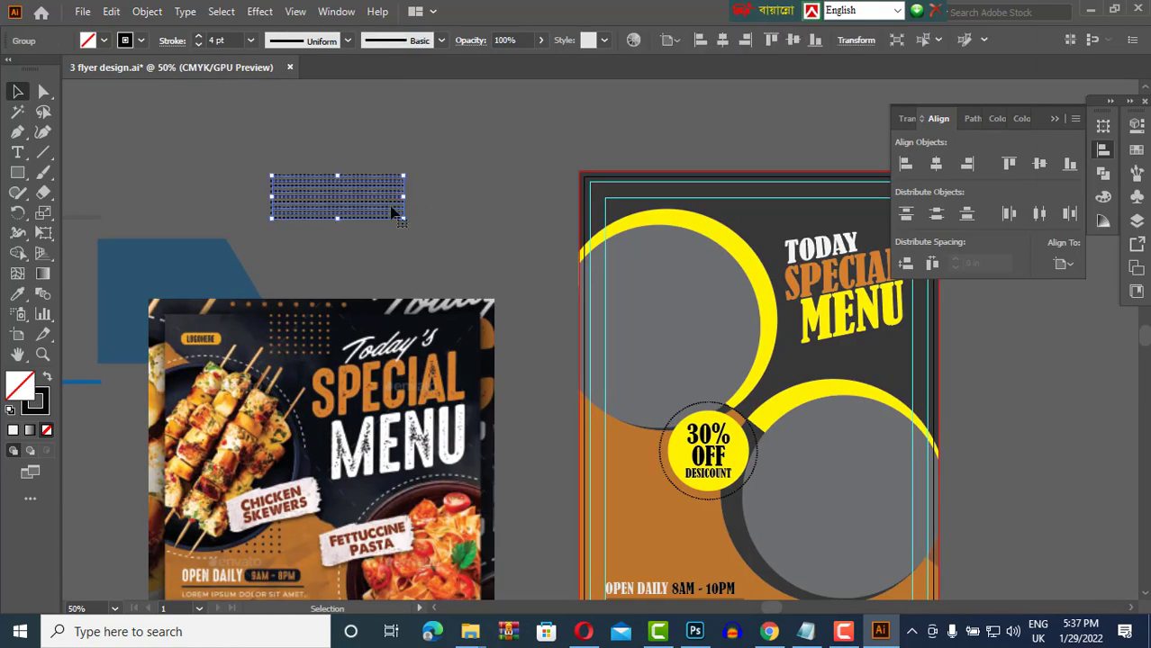
alt+scroll(372, 182, up, 3)
key(ctrl+c)
key(ctrl+v)
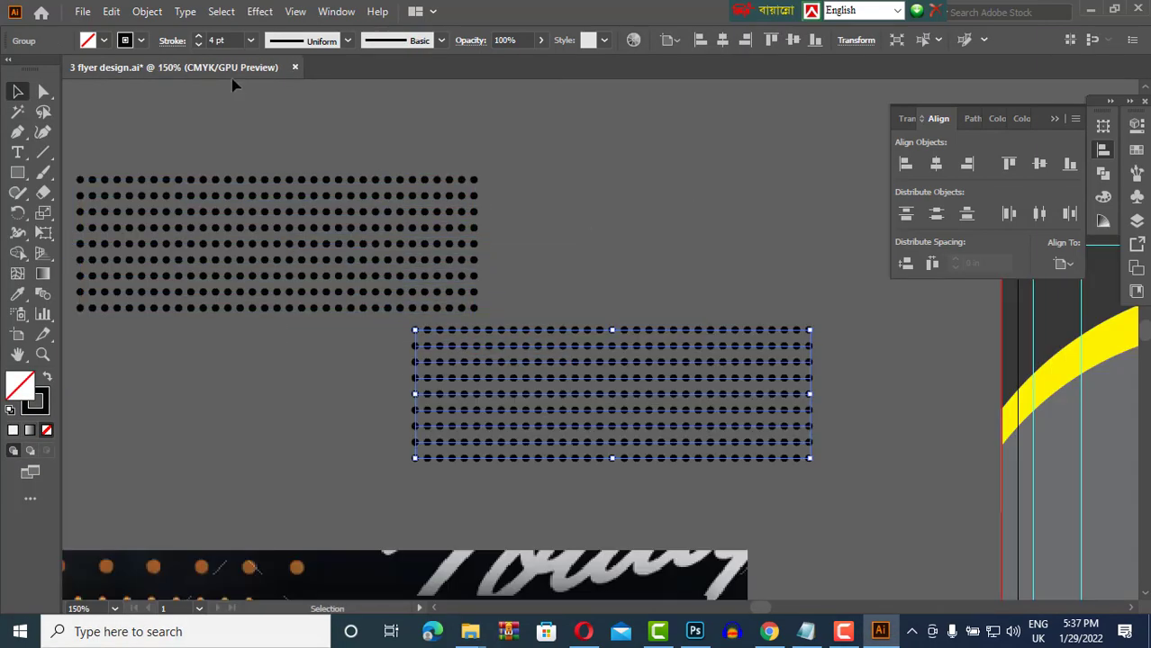
click(599, 188)
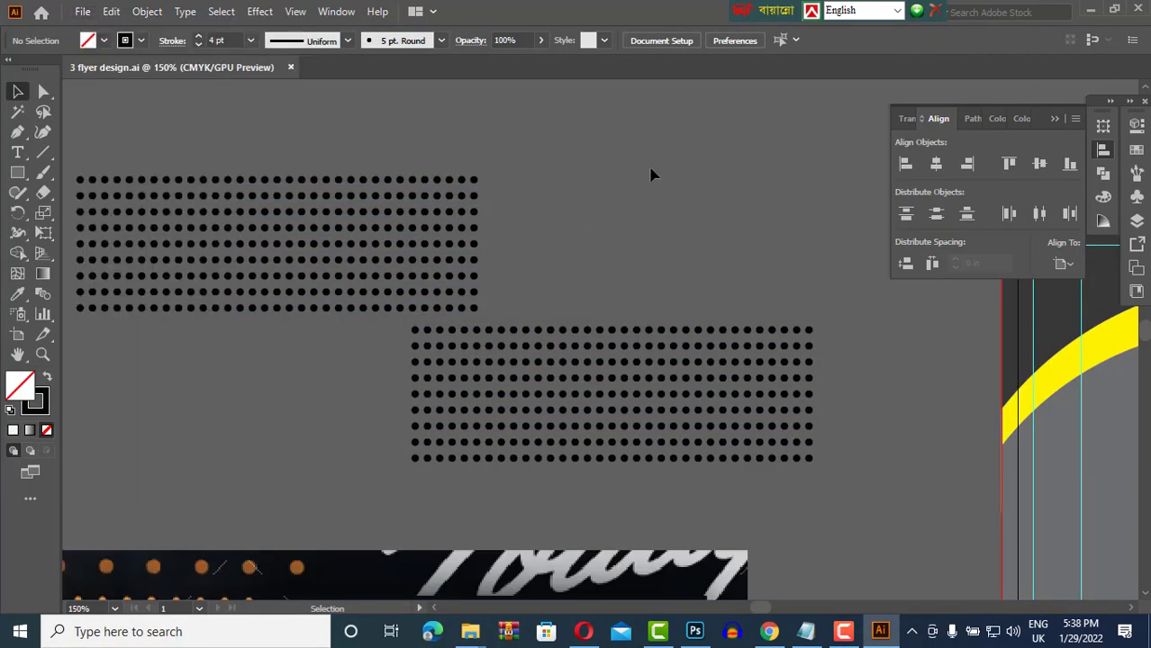
alt+scroll(509, 126, down, 3)
Narrow the copied dot grid and set its stroke to CMYK Yellow.
click(509, 186)
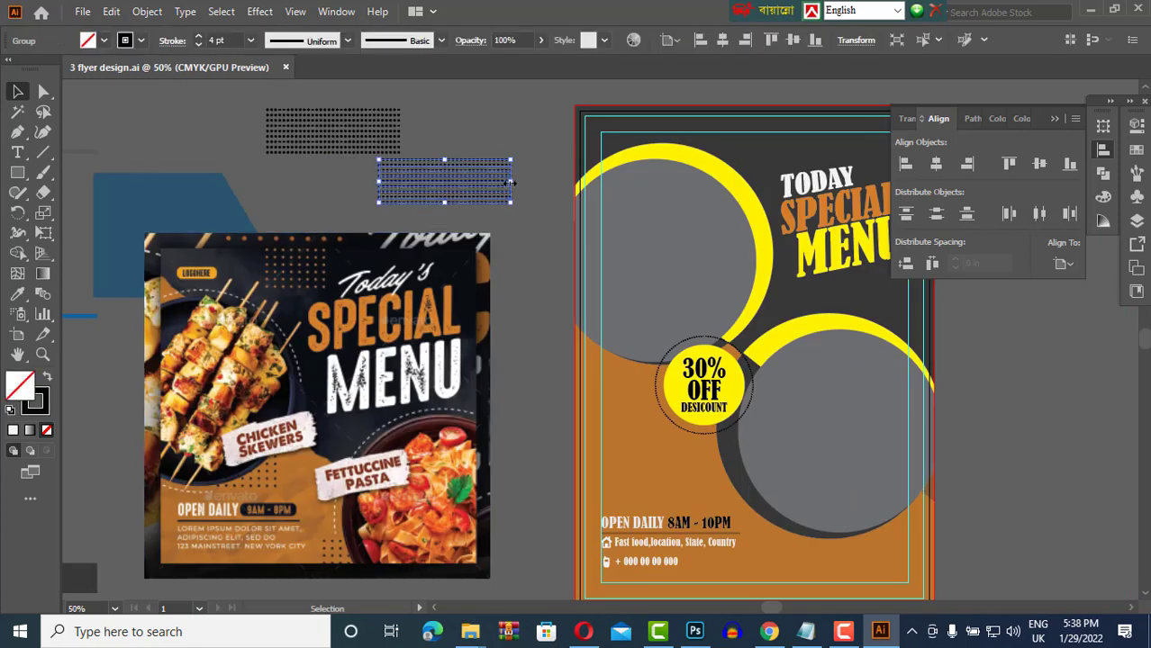
drag(511, 180, 477, 180)
click(131, 45)
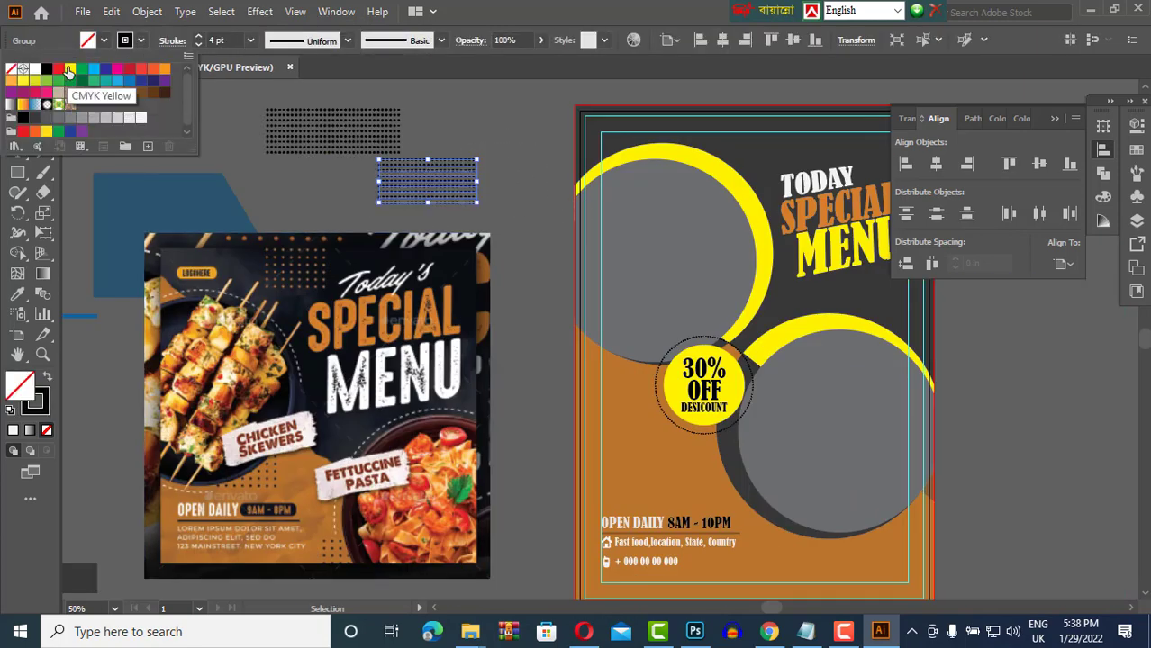
click(79, 82)
click(437, 174)
Expand the yellow grid into filled dots and move it beside the flyer.
scroll(470, 159, down, 1)
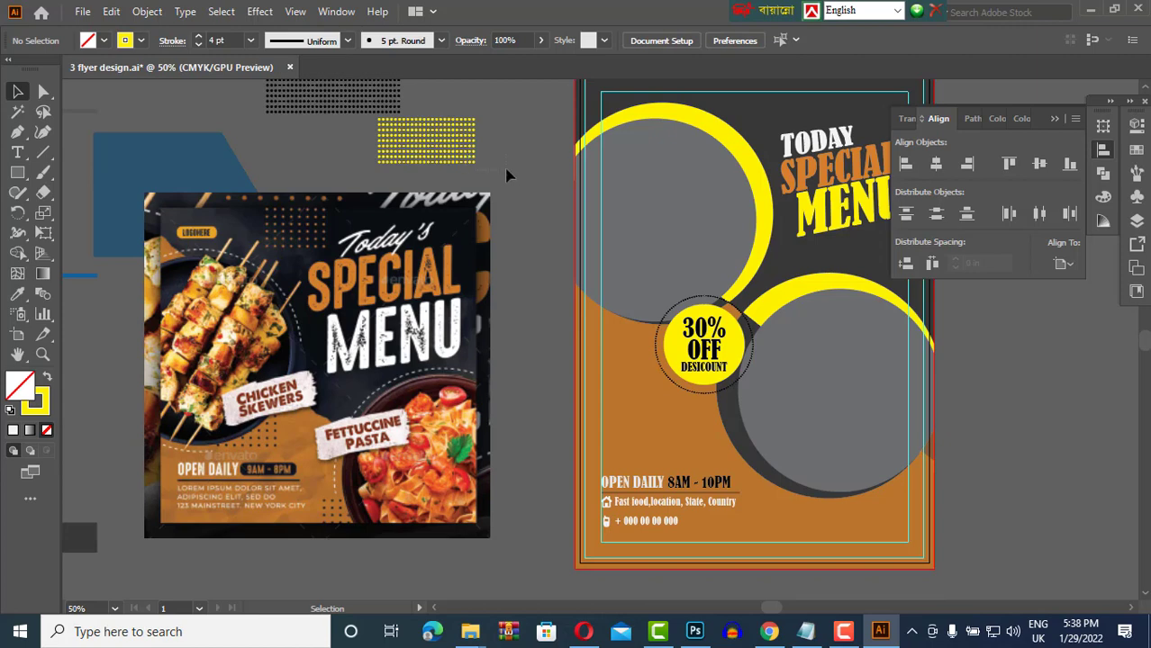
click(478, 159)
click(147, 10)
click(171, 209)
click(538, 410)
mouse_move(455, 160)
mouse_down()
mouse_move(520, 171)
mouse_move(532, 315)
mouse_up()
Rotate the yellow grid vertical and place it on the flyer's lower-left orange area.
drag(423, 144, 540, 378)
drag(576, 298, 581, 337)
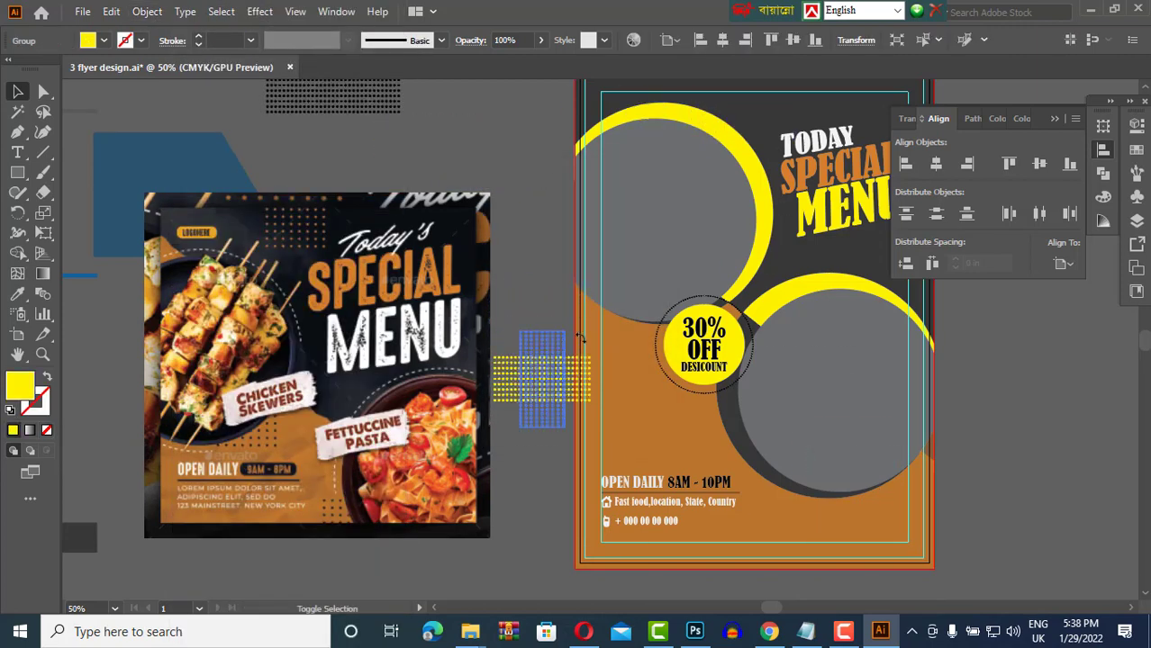
drag(541, 378, 624, 385)
click(534, 362)
drag(537, 298, 374, 283)
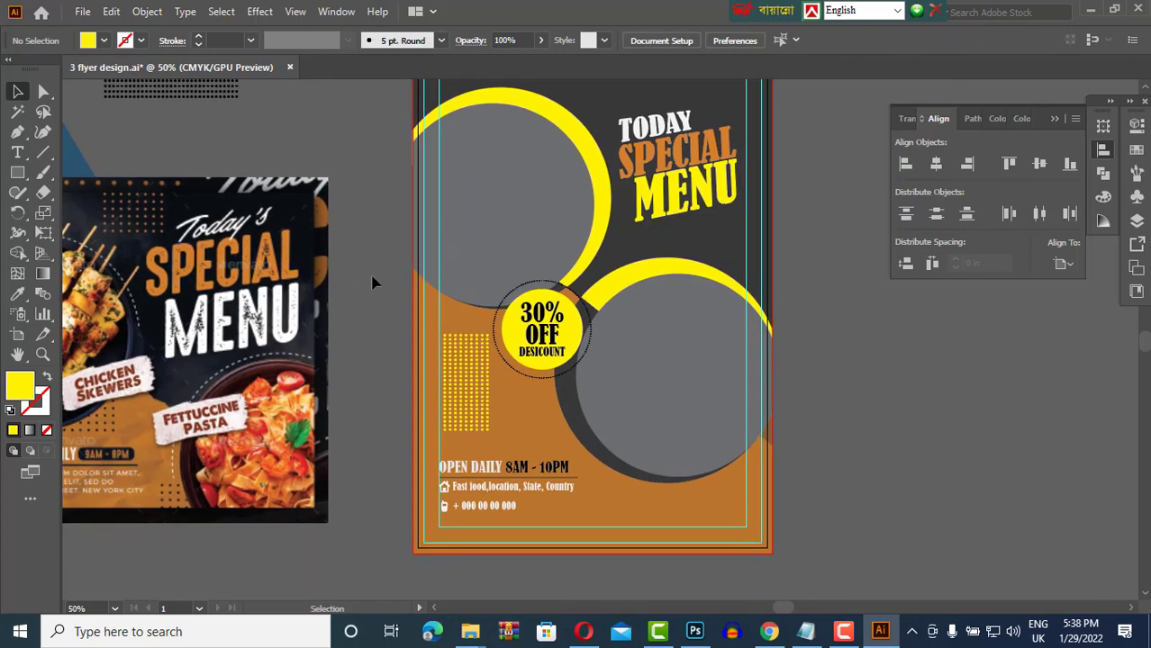
scroll(374, 283, up, 3)
Recolour the black dot grid yellow and expand it into filled shapes.
click(185, 211)
click(142, 39)
click(86, 58)
click(147, 11)
click(171, 209)
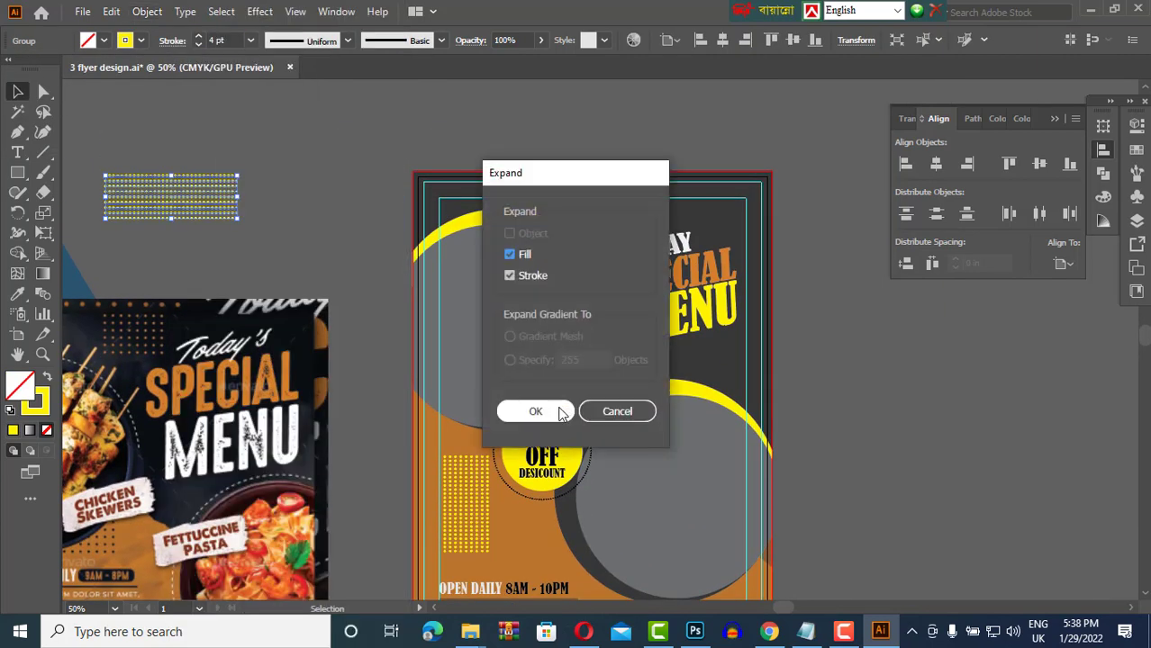
click(535, 412)
click(563, 361)
Move the small dot grid onto the flyer above TODAY, recoloured brown.
key(ctrl+z)
key(ctrl+z)
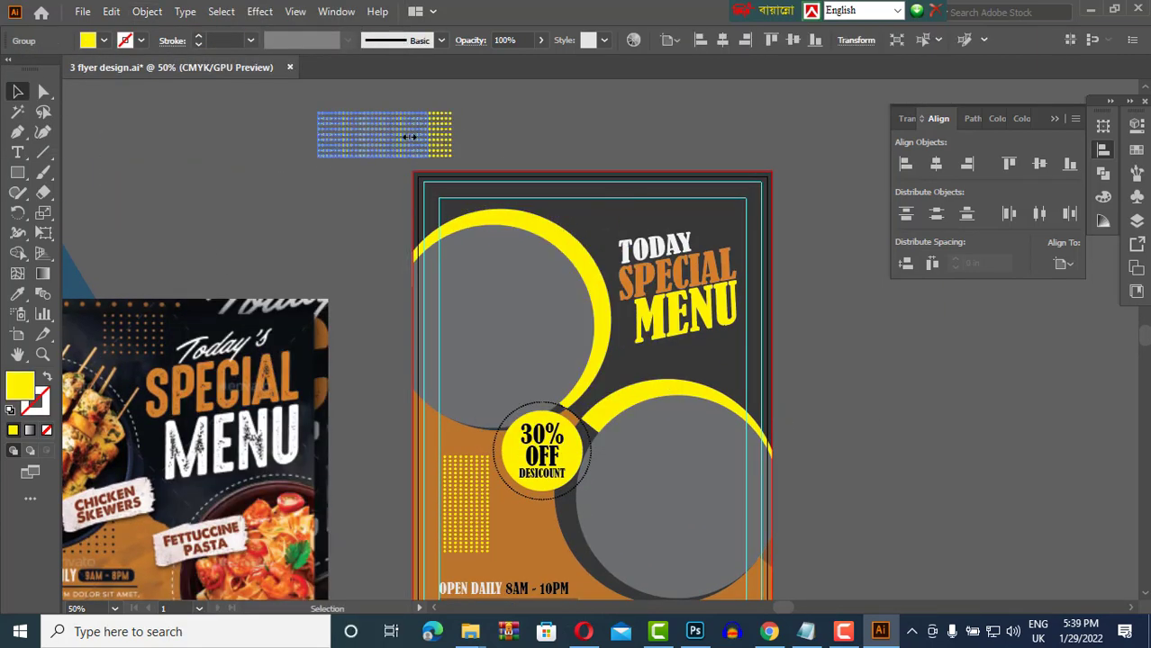
key(ctrl+z)
key(ctrl+equal)
key(ctrl+equal)
key(ctrl+equal)
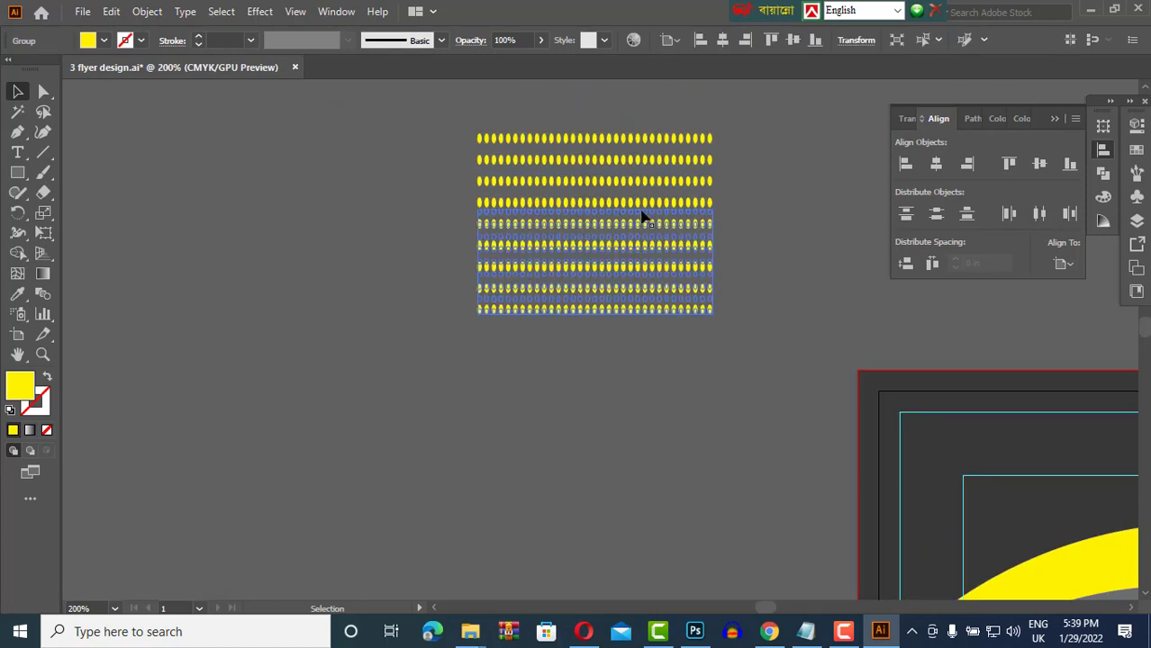
key(ctrl+minus)
key(ctrl+minus)
key(ctrl+minus)
drag(360, 258, 705, 358)
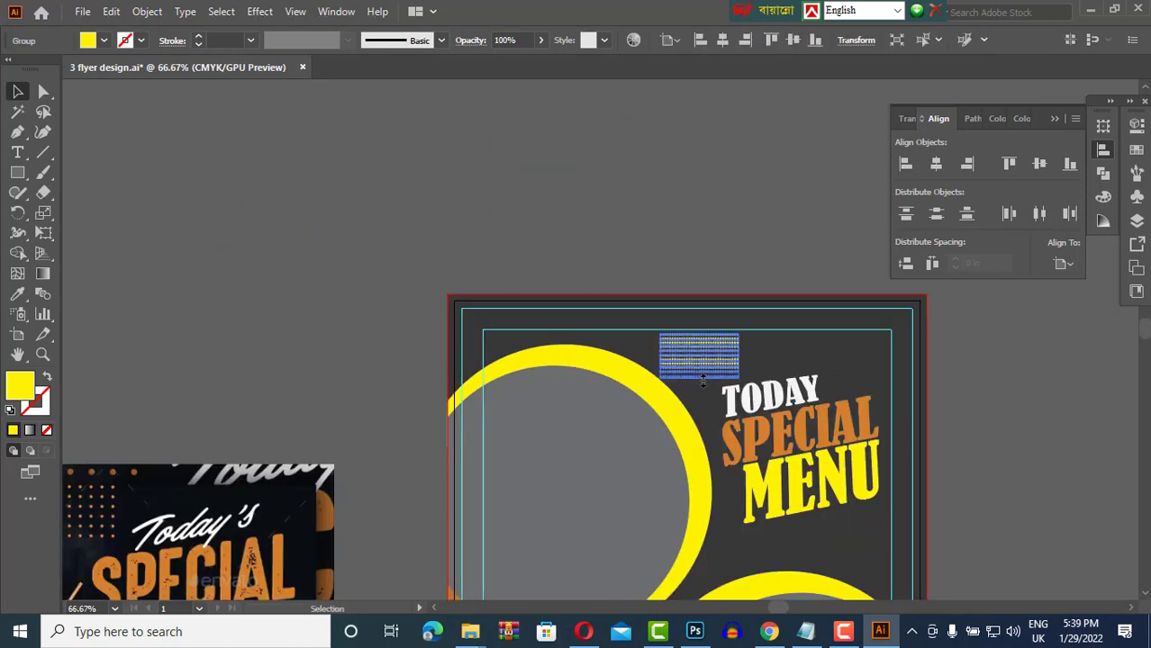
key(ctrl+equal)
key(ctrl+equal)
key(ctrl+equal)
key(ctrl+minus)
key(ctrl+minus)
key(ctrl+minus)
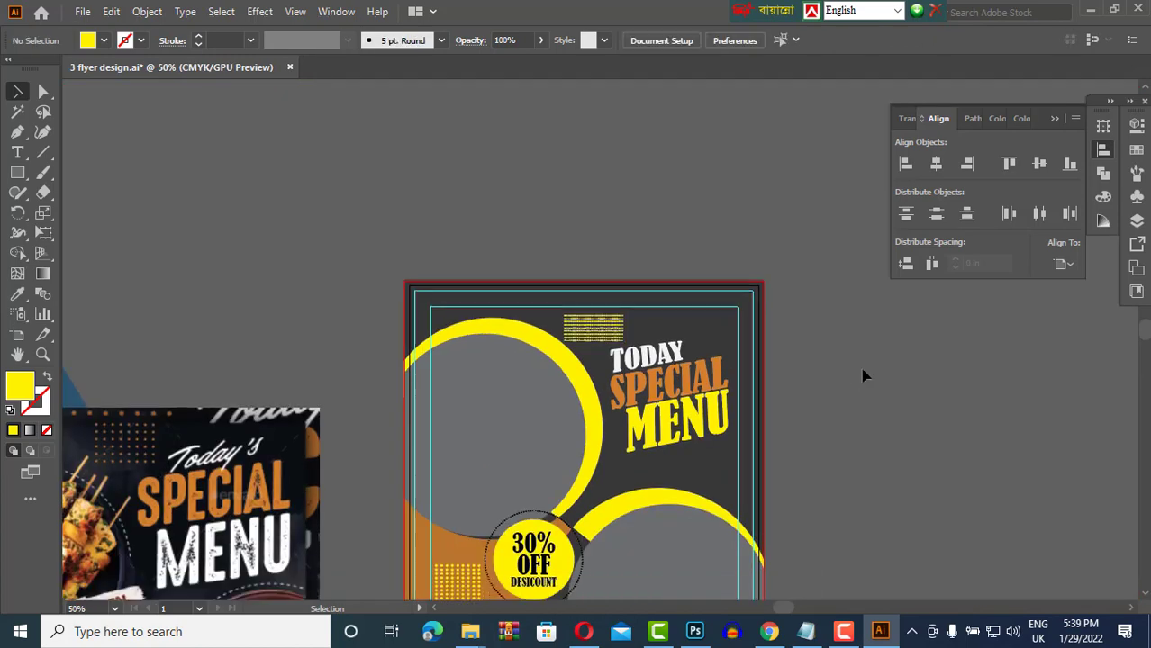
key(ctrl+minus)
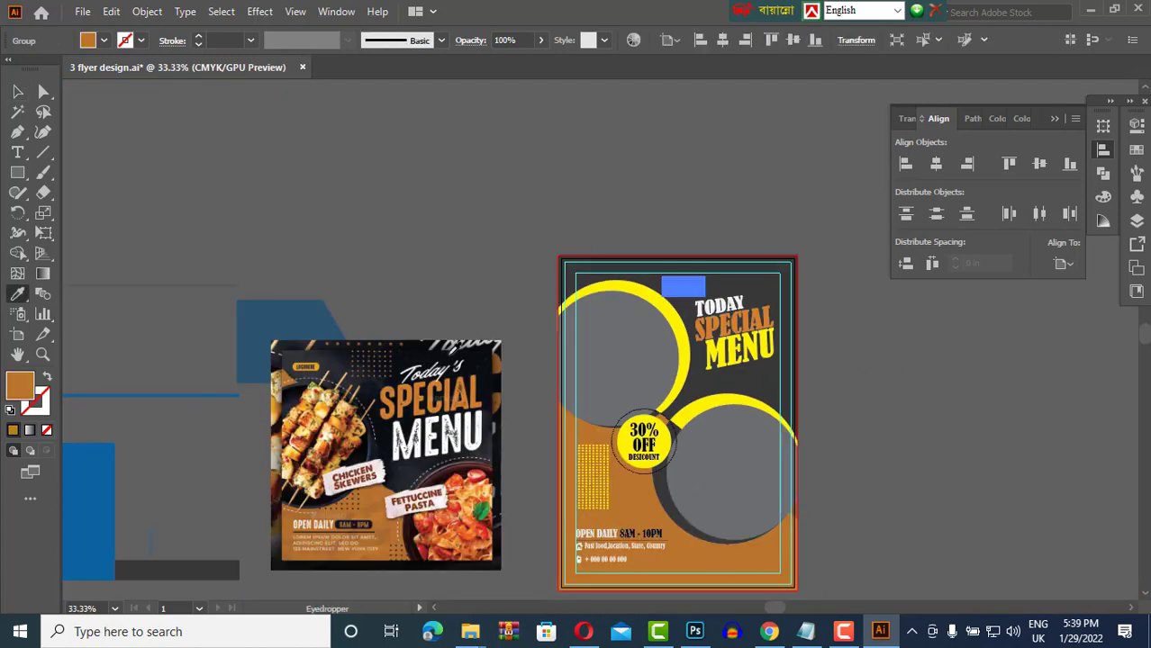
Begin drawing a circle below the flyer.
click(663, 177)
scroll(906, 407, down, 3)
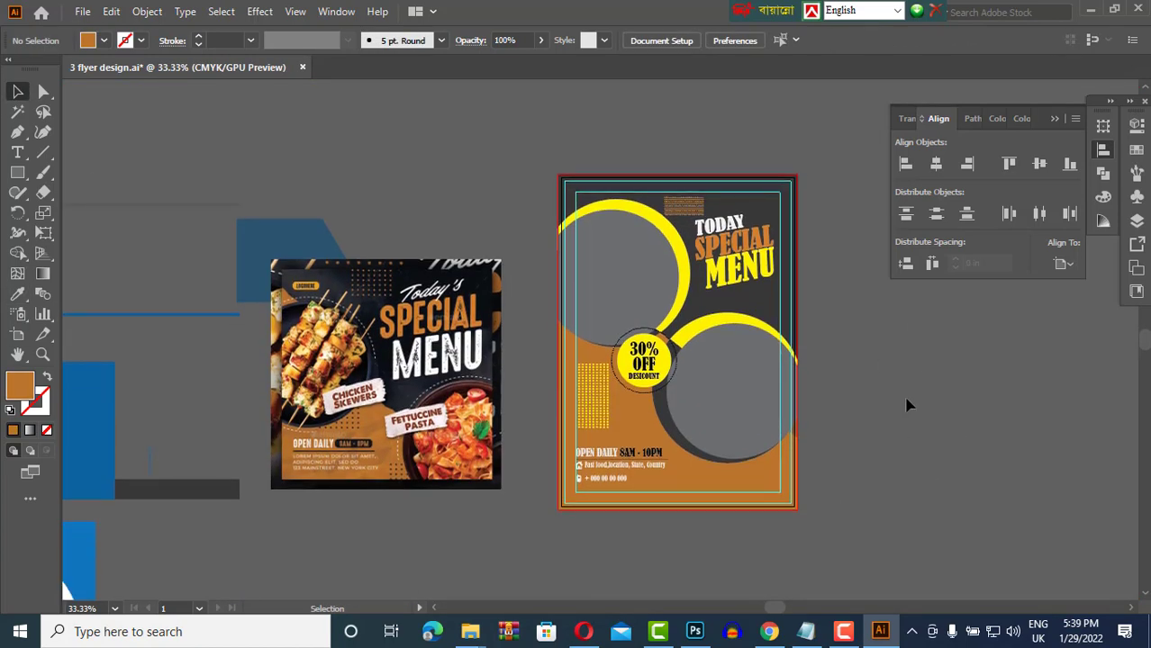
drag(17, 172, 81, 194)
Draw a small circle below the flyer and fill it with the flyer's orange.
key(ctrl+equal)
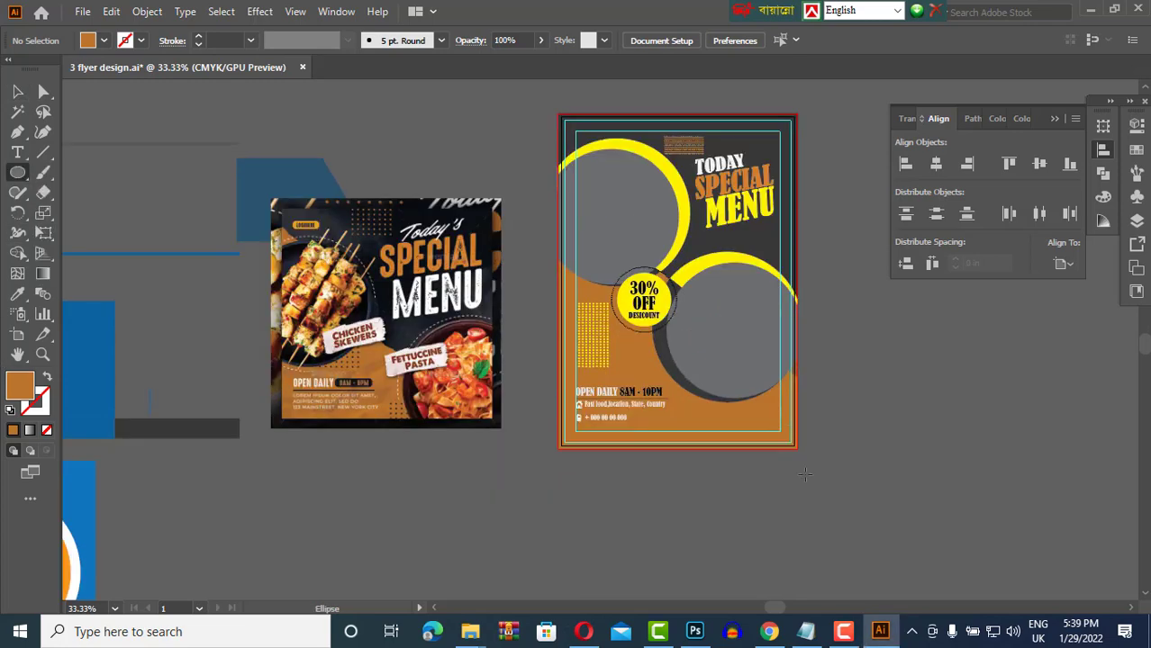
drag(668, 446, 741, 515)
click(17, 91)
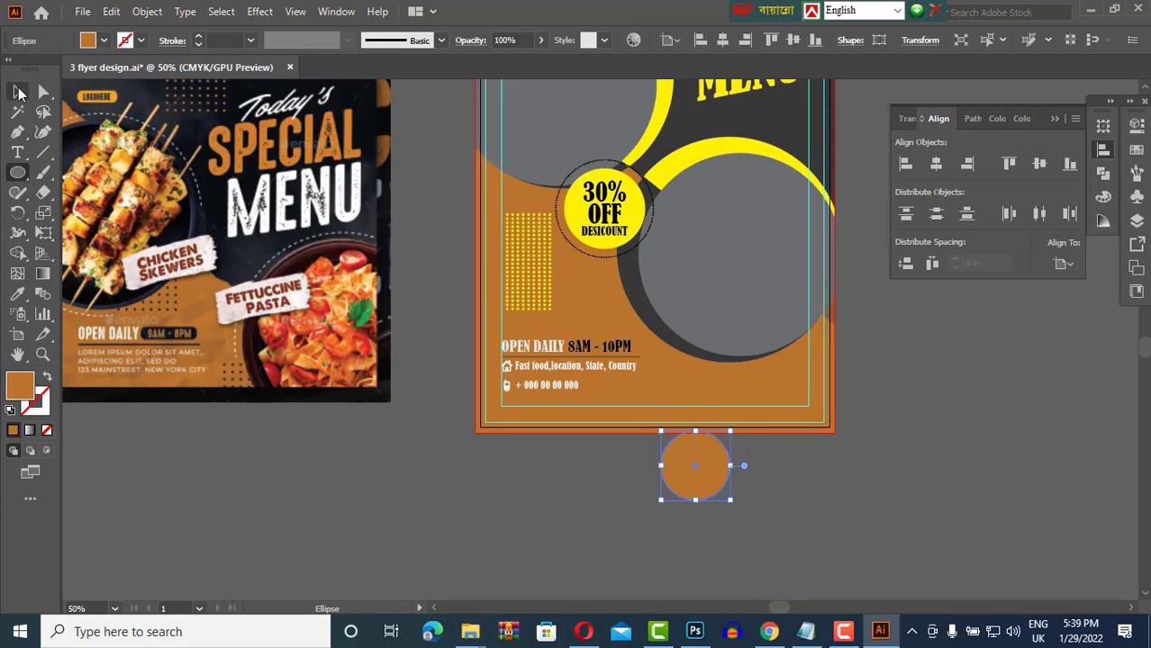
mouse_move(731, 430)
mouse_down()
mouse_move(761, 431)
mouse_move(746, 444)
mouse_up()
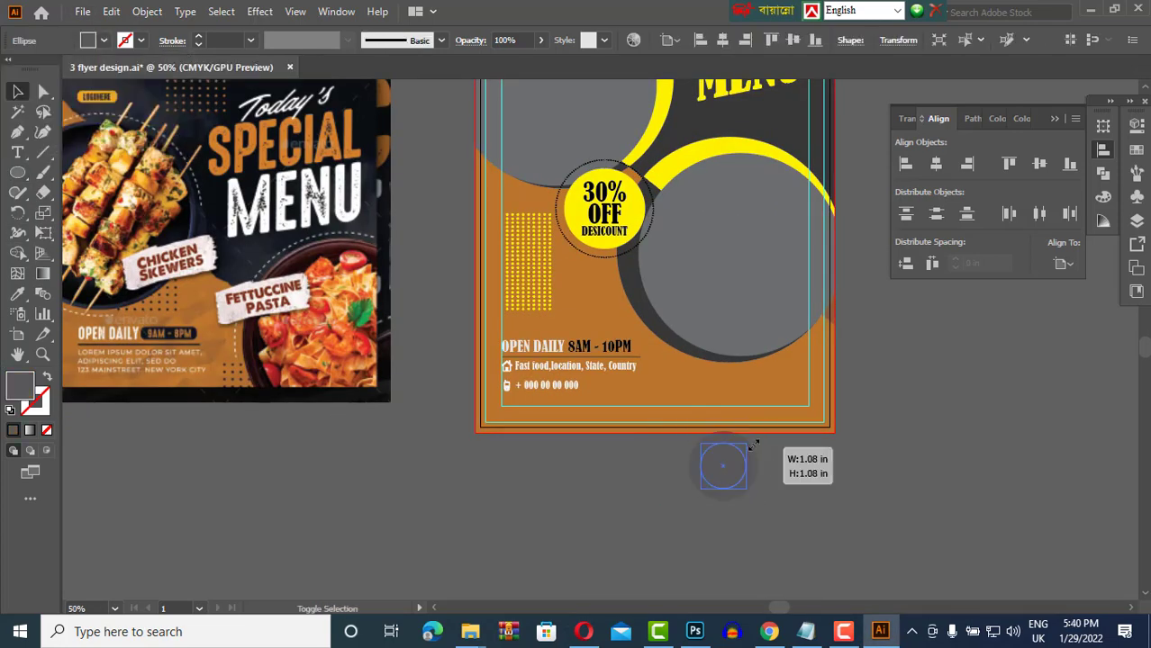
click(17, 293)
Add the '$10 Only' price text at 18 pt, centred on the orange circle.
key(ctrl+shift+a)
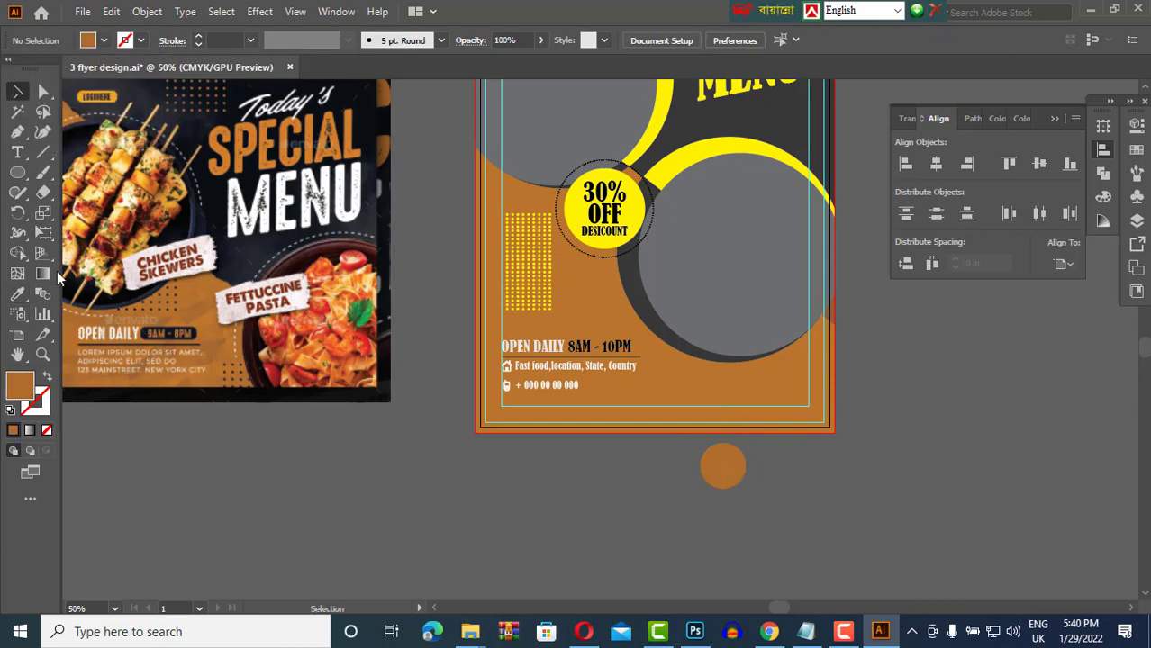
click(17, 152)
scroll(750, 533, up, 3)
click(647, 373)
text(10)
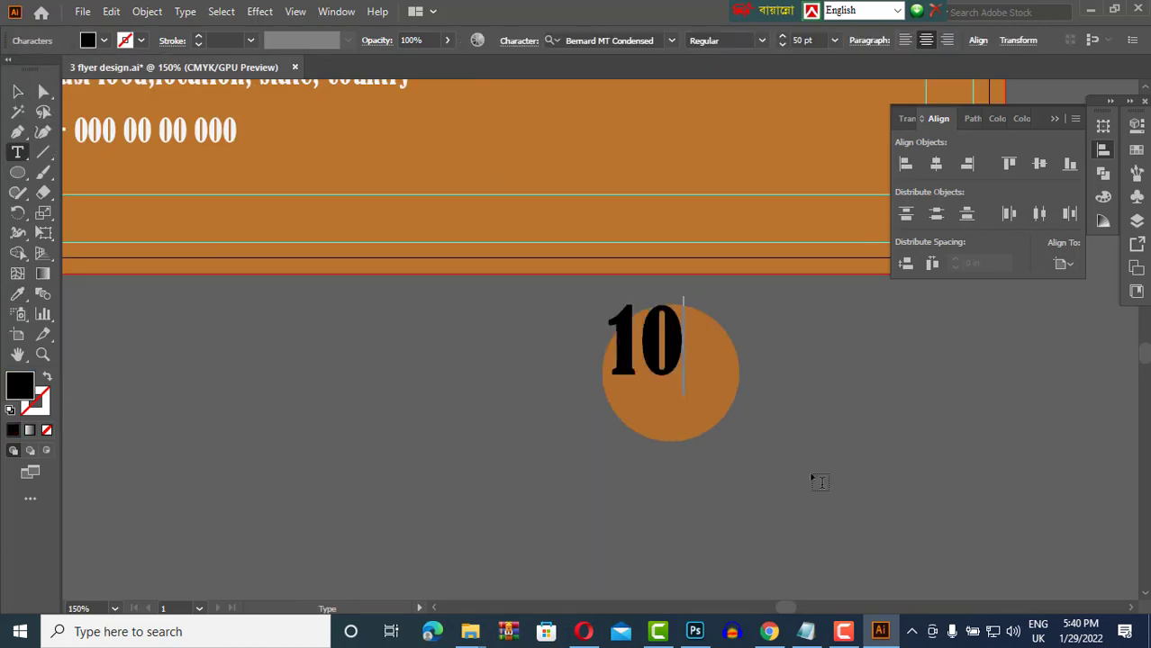
text($)
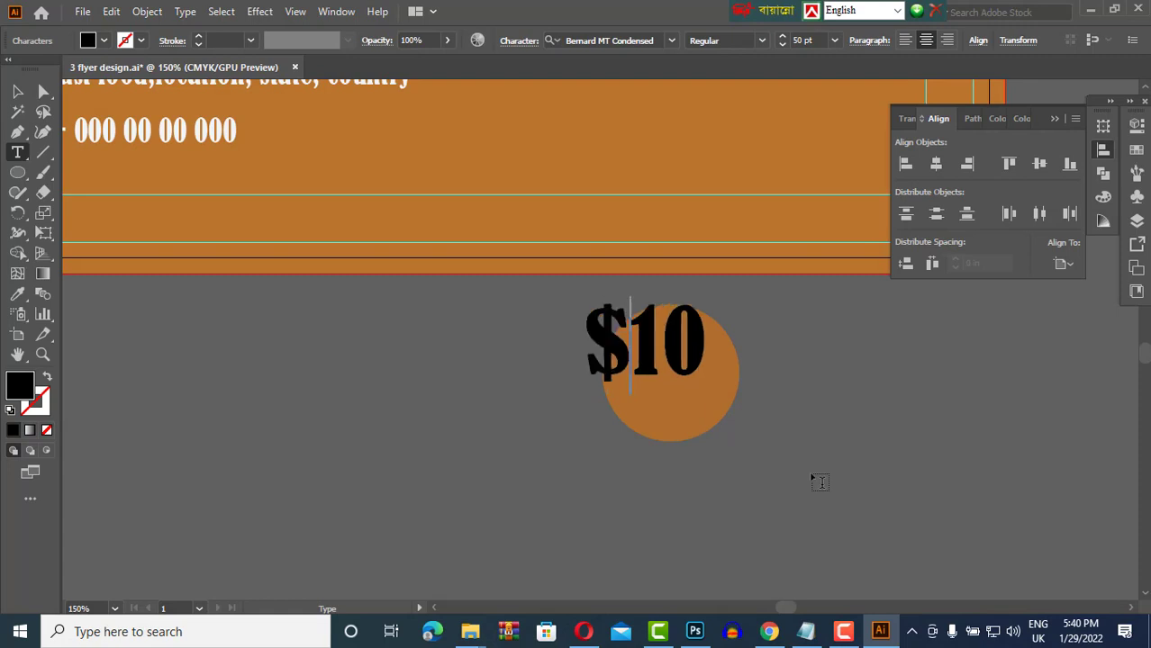
key(BackSpace)
key(Escape)
click(782, 45)
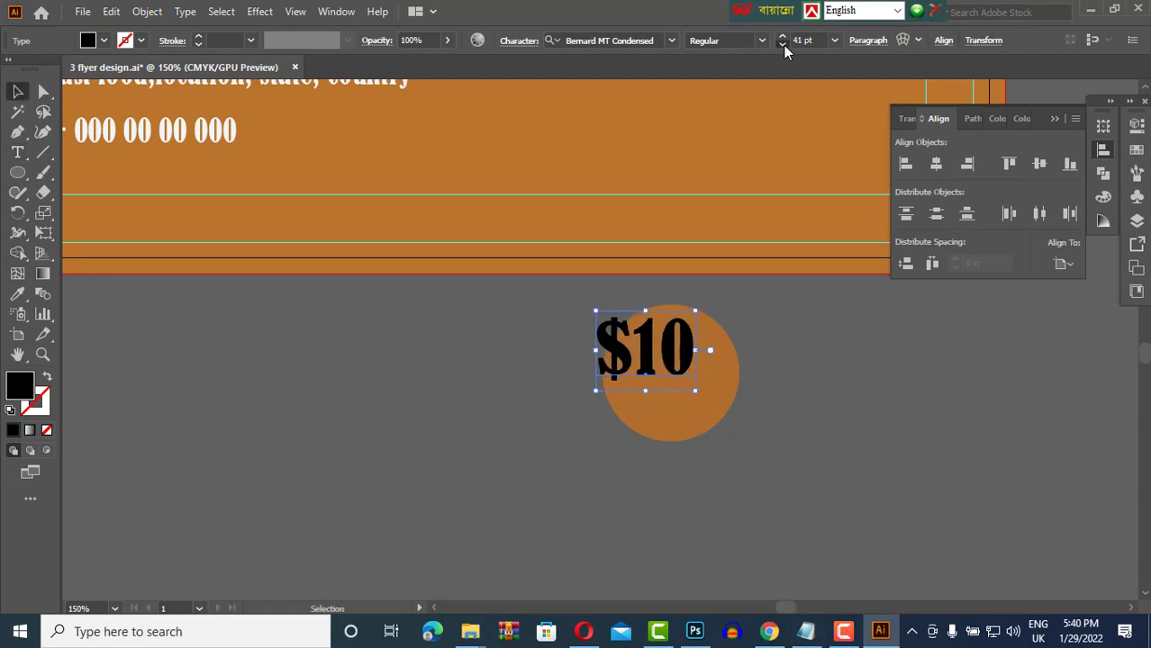
drag(651, 365, 673, 378)
text(Only)
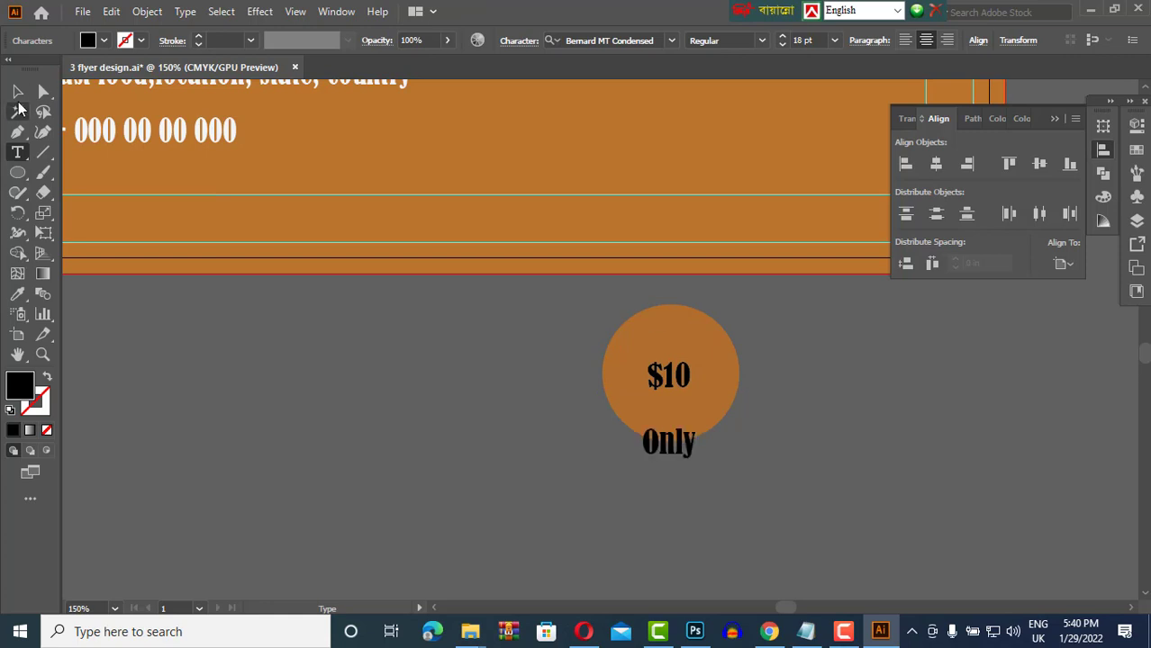
Make the price text white at 33 pt with tighter line spacing.
click(18, 91)
click(519, 40)
click(473, 123)
click(473, 123)
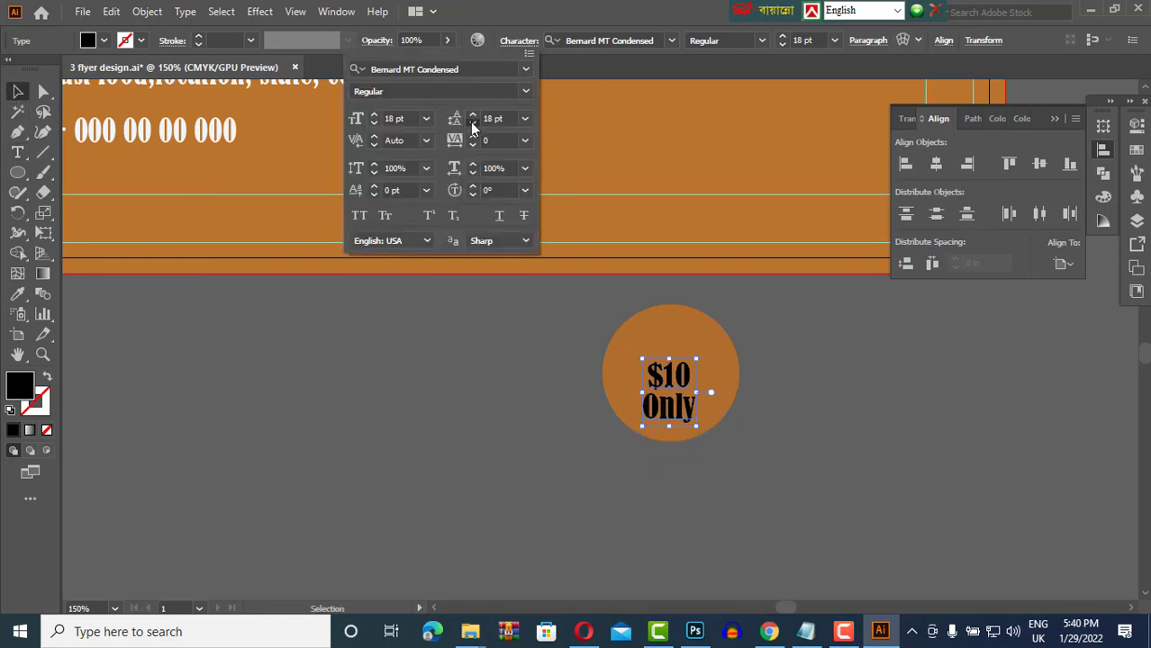
click(103, 41)
click(104, 41)
click(25, 72)
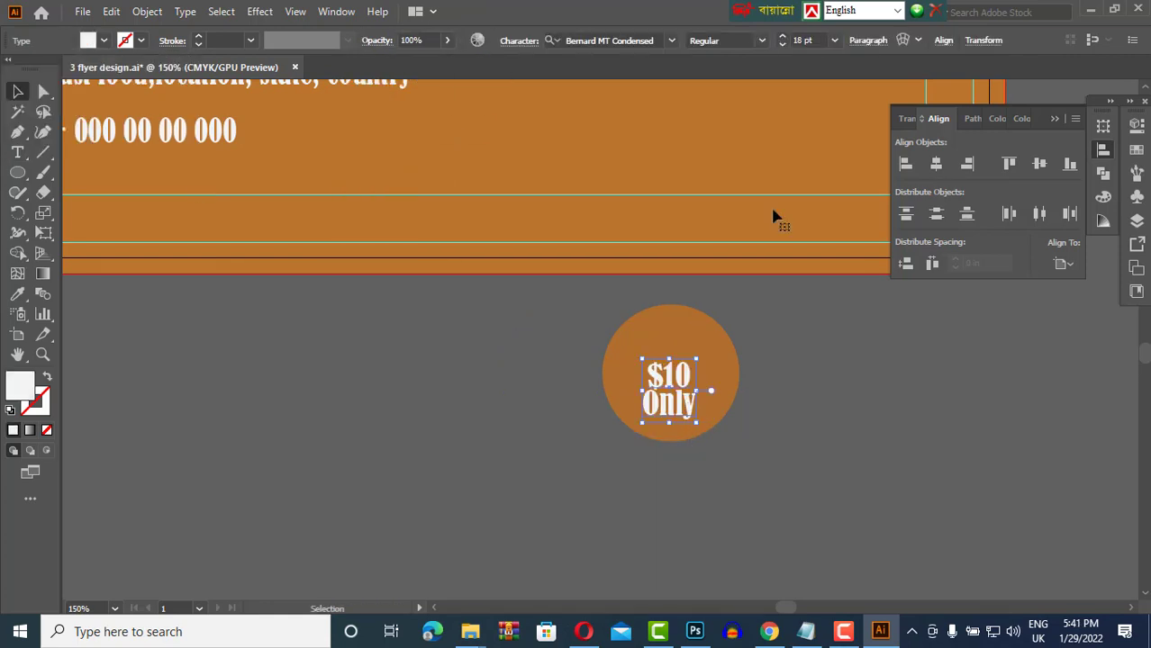
click(783, 36)
Settle the price text at 20 pt size with 20 pt leading.
click(521, 41)
click(472, 124)
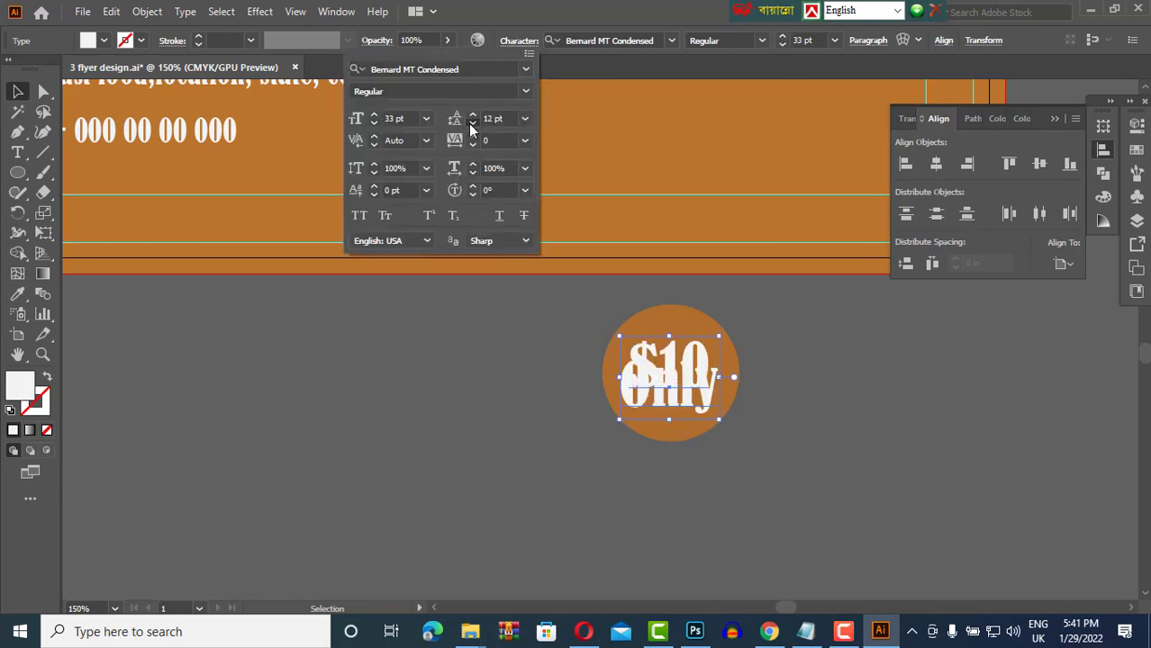
click(472, 118)
click(781, 44)
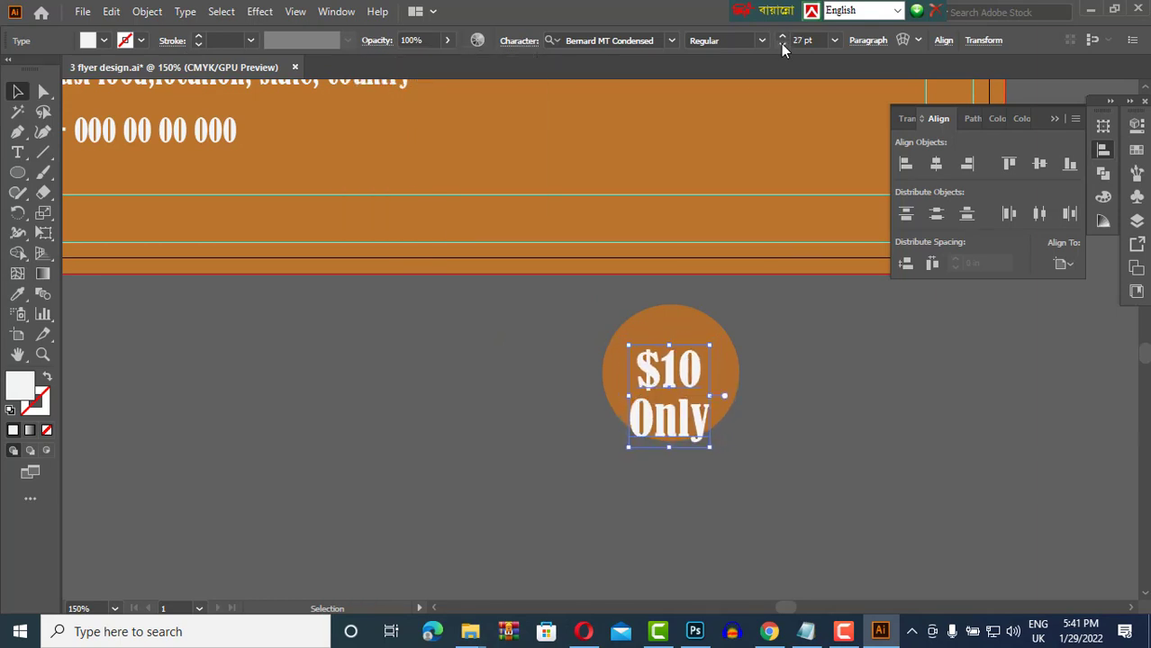
click(509, 43)
click(472, 124)
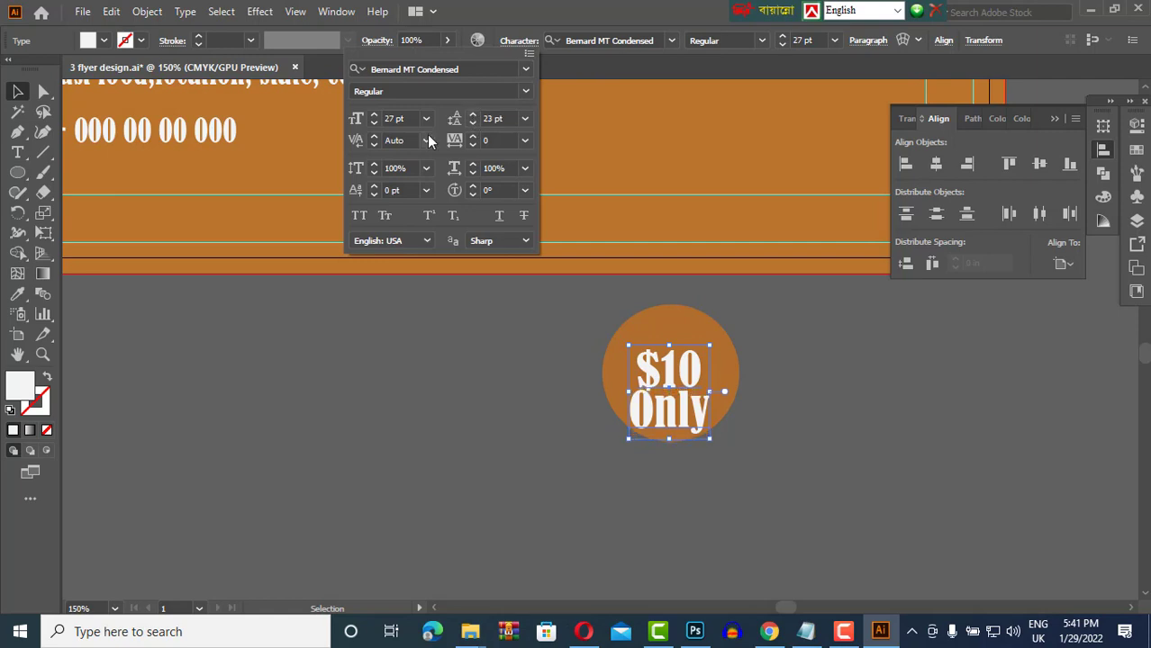
click(373, 123)
click(472, 123)
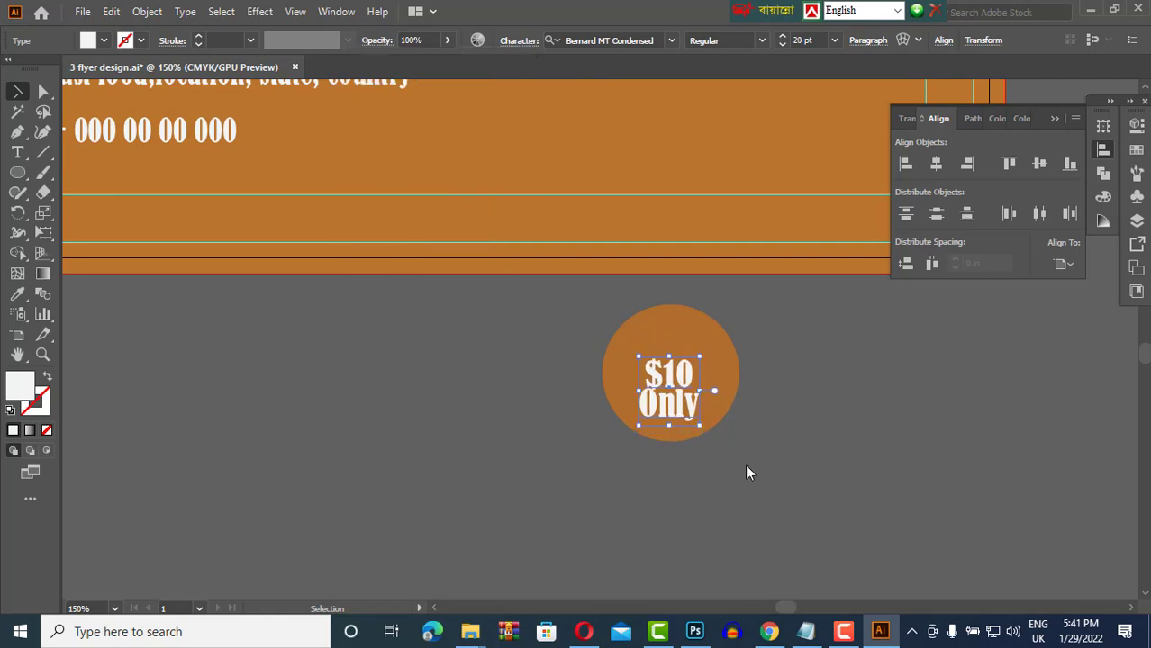
Centre the price text vertically in the circle and shrink the circle around it.
shift+click(725, 415)
click(1039, 163)
click(878, 311)
click(727, 375)
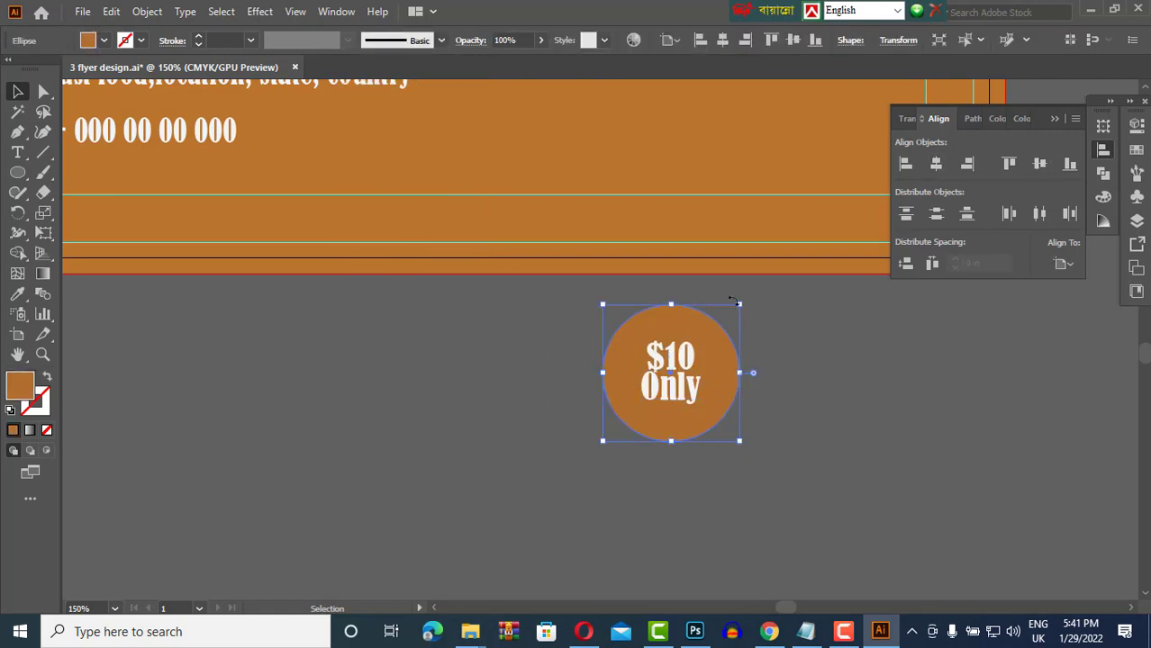
drag(735, 303, 725, 320)
Group the orange circle and price text into one badge.
click(738, 450)
drag(738, 450, 604, 307)
click(147, 11)
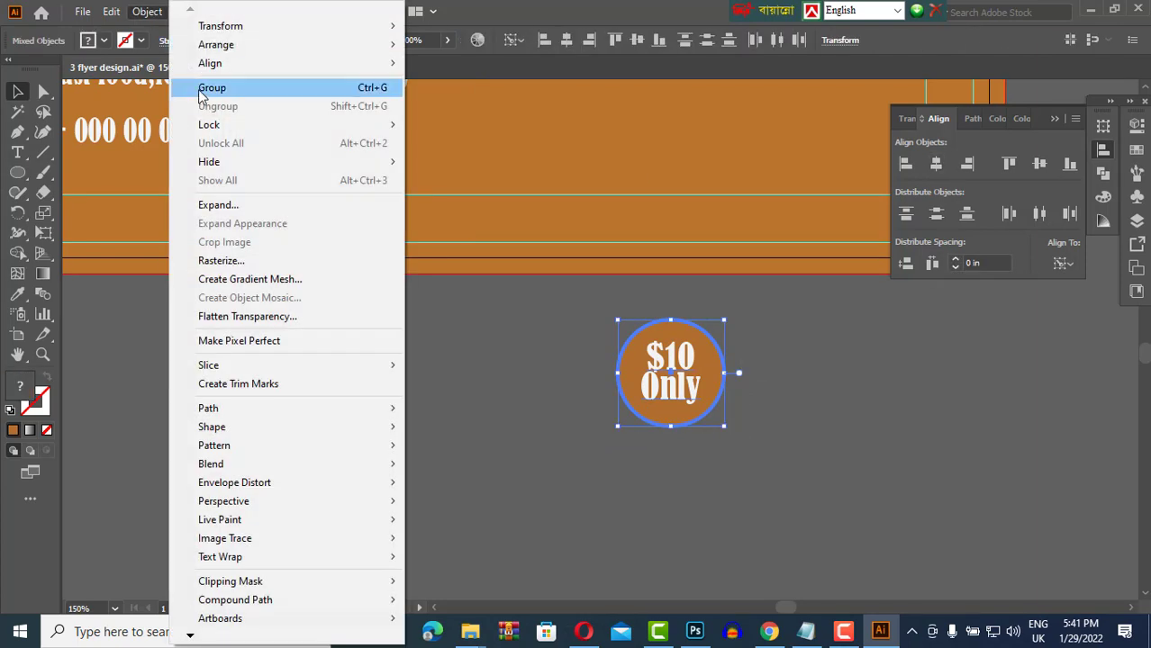
click(212, 87)
Place two badge copies on the flyer, at the lower grey circle and left of 30% OFF.
click(508, 390)
key(ctrl+minus)
key(ctrl+minus)
mouse_move(580, 379)
mouse_down()
mouse_move(659, 243)
mouse_move(603, 211)
mouse_up()
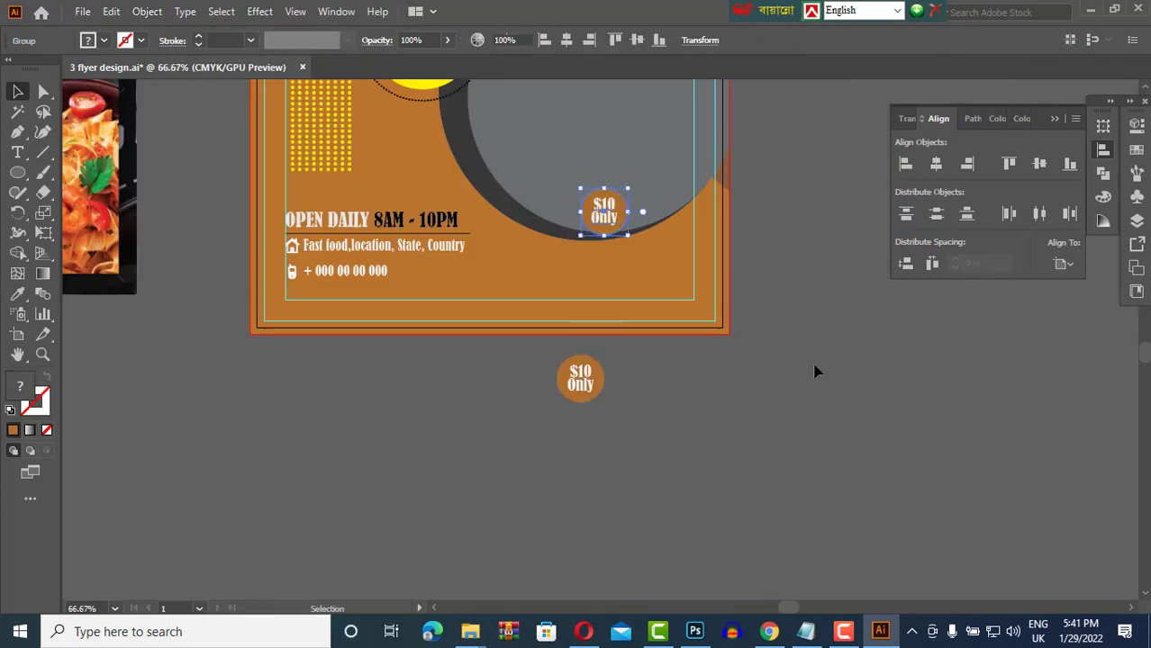
scroll(817, 368, up, 5)
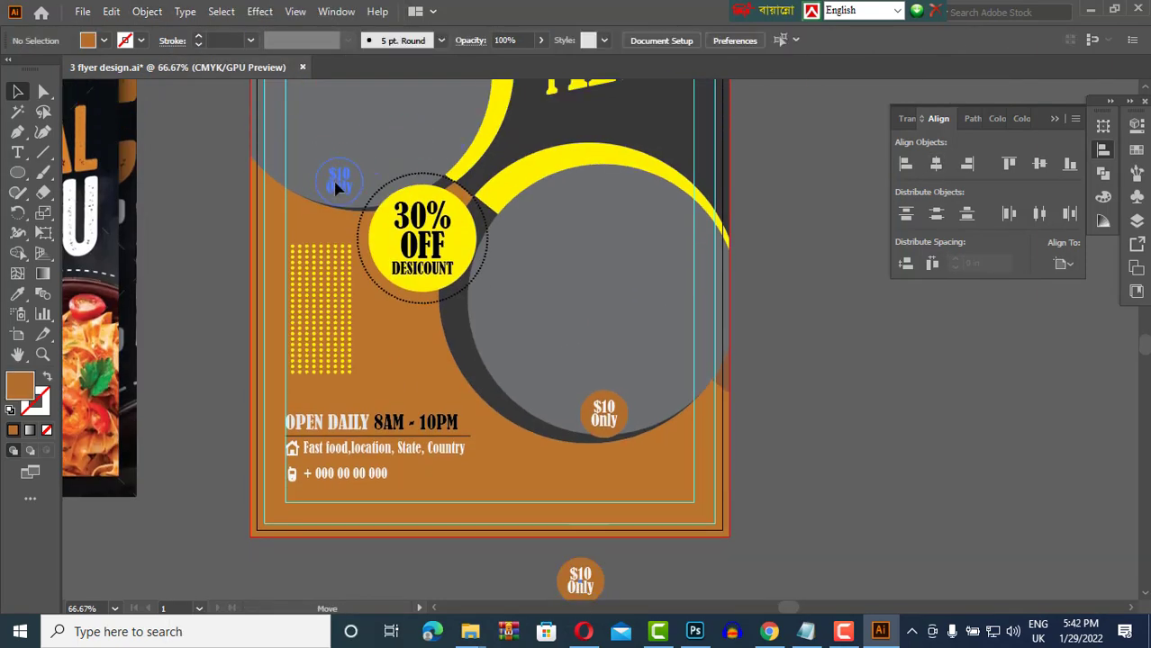
drag(336, 189, 338, 187)
key(ctrl+minus)
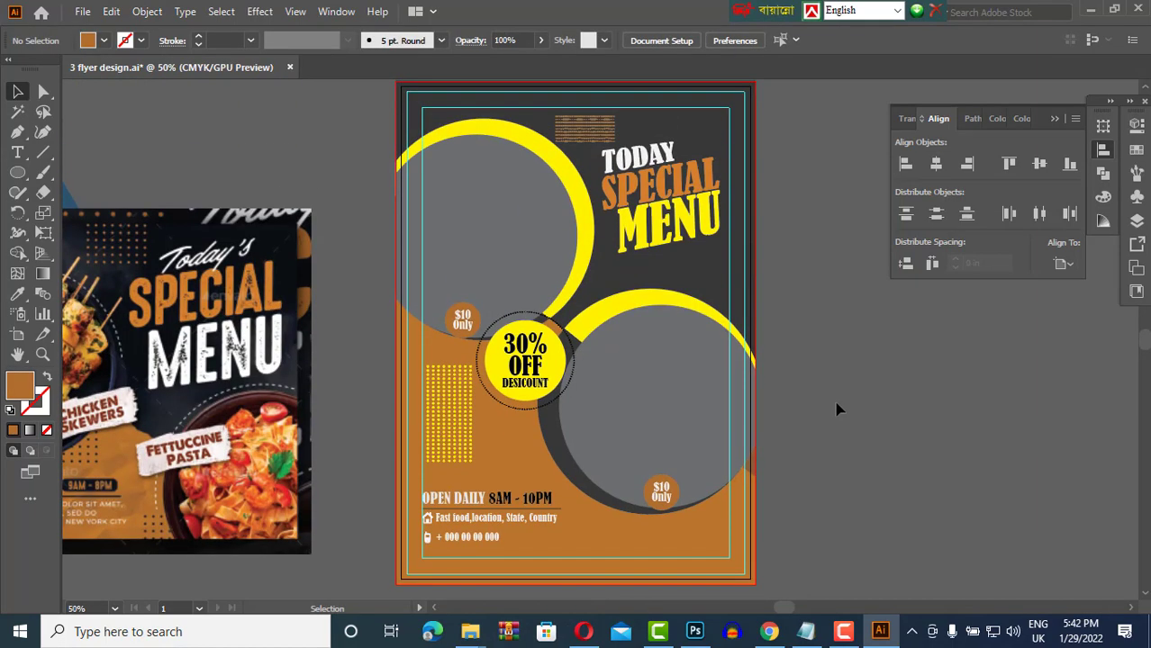
Ungroup the lower-right circle artwork and paste a copy of the yellow crescent in front.
click(693, 334)
click(147, 11)
click(234, 102)
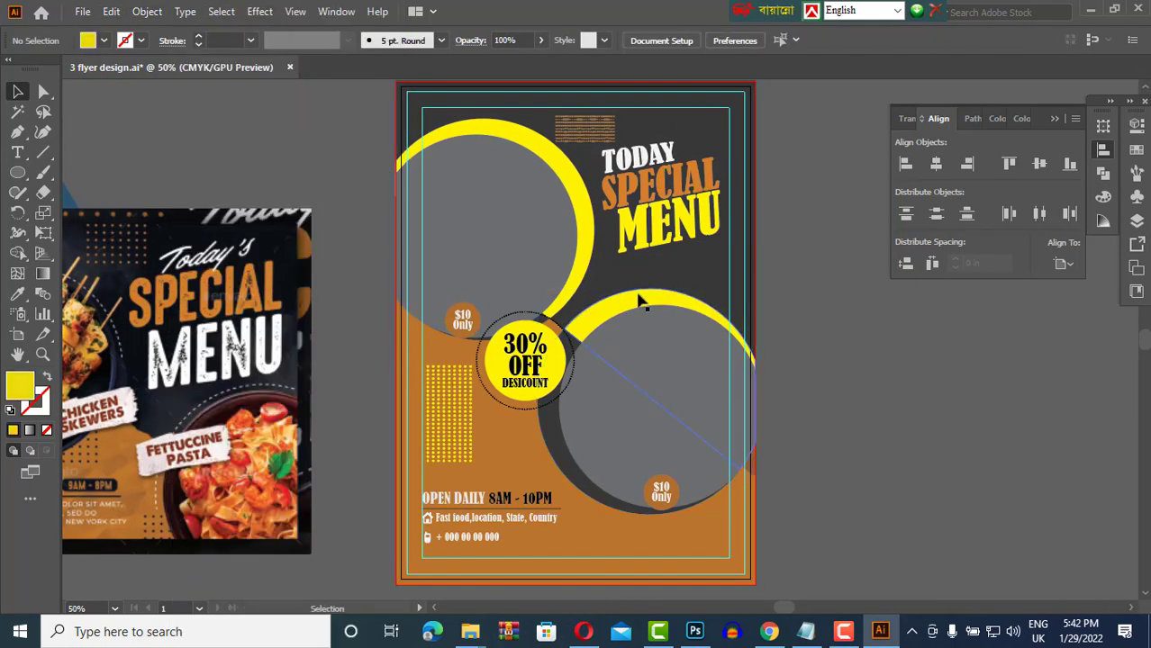
click(111, 11)
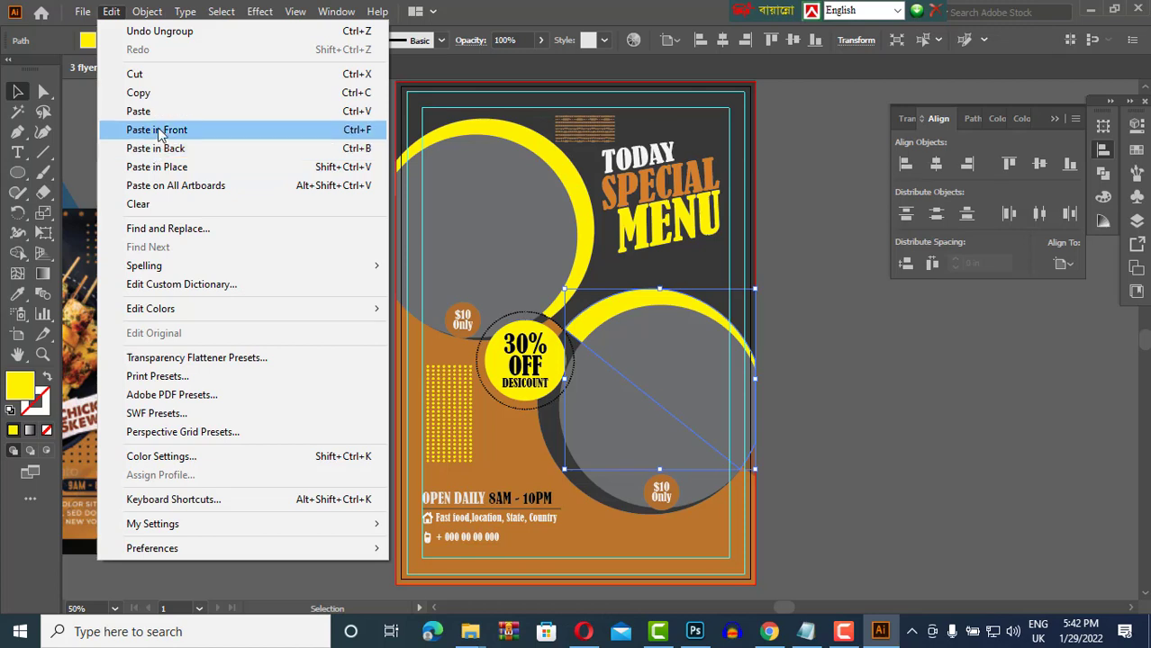
click(160, 130)
Resize and rotate the crescent copy, undoing an accidental distortion.
drag(755, 289, 752, 297)
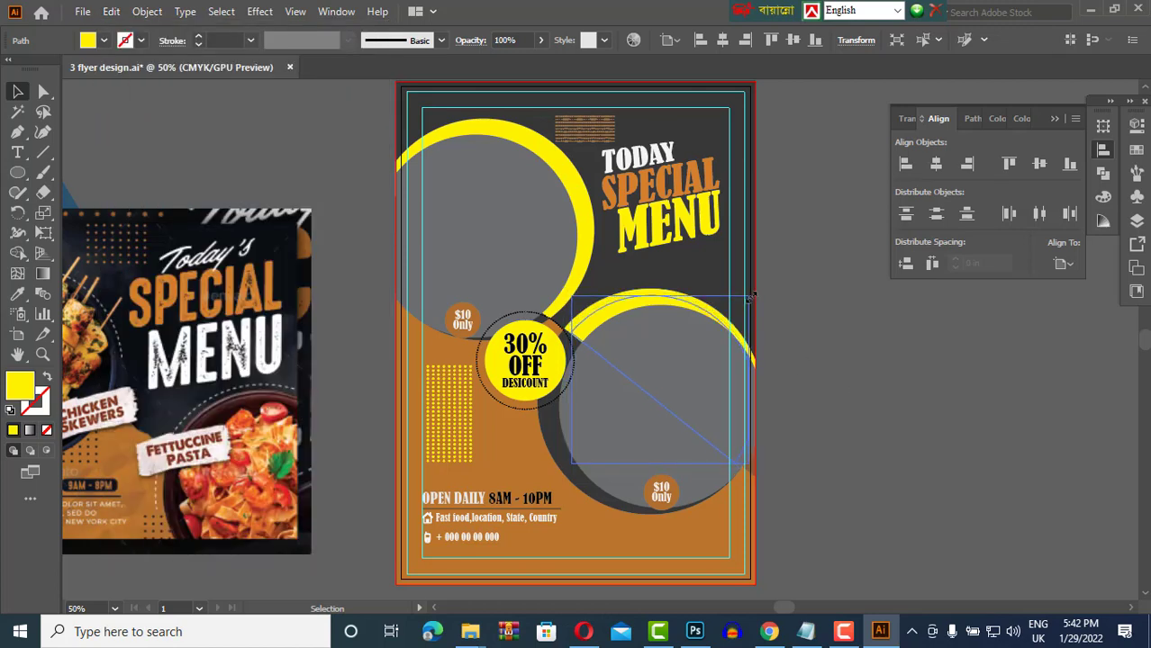
drag(753, 470, 772, 460)
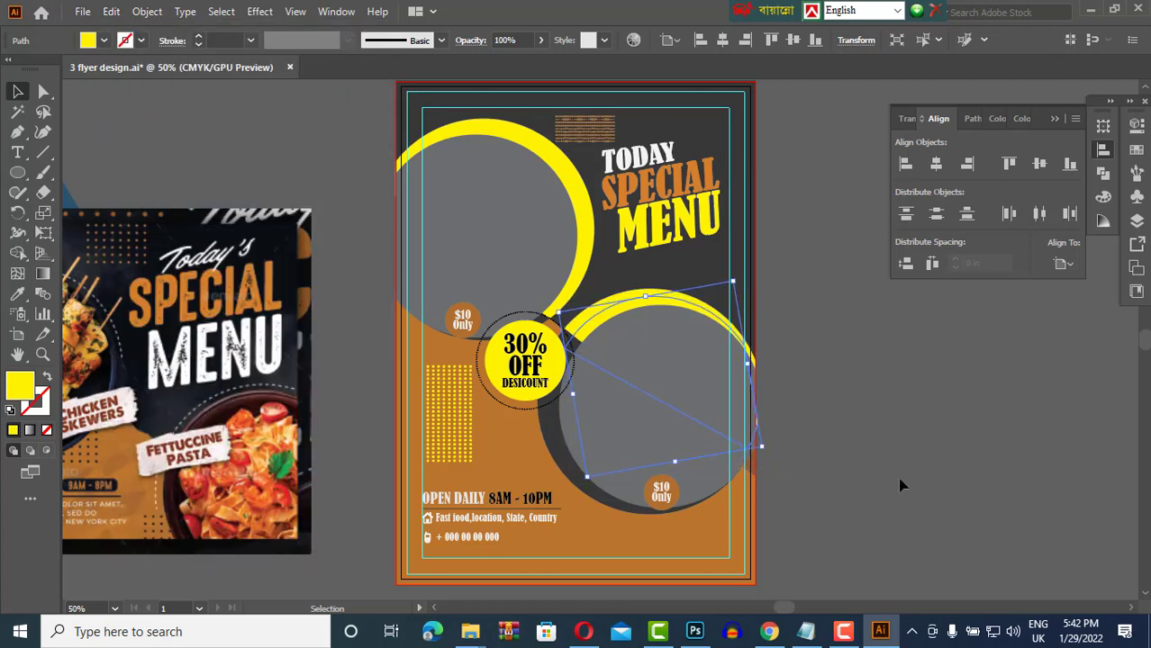
drag(901, 487, 865, 436)
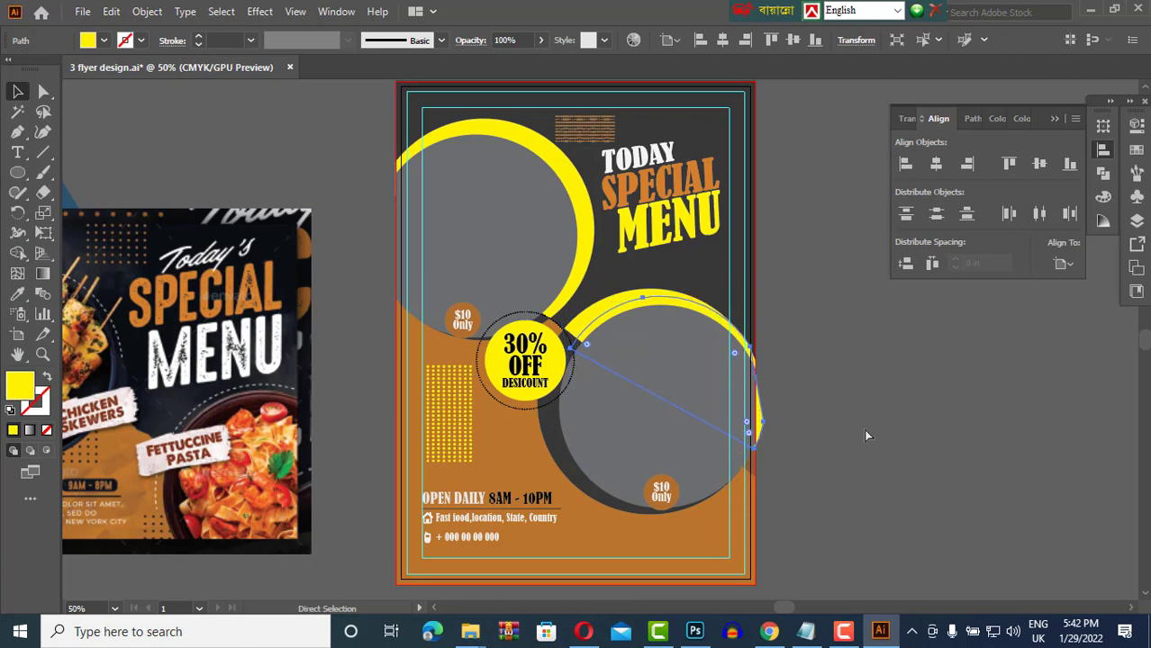
key(ctrl+z)
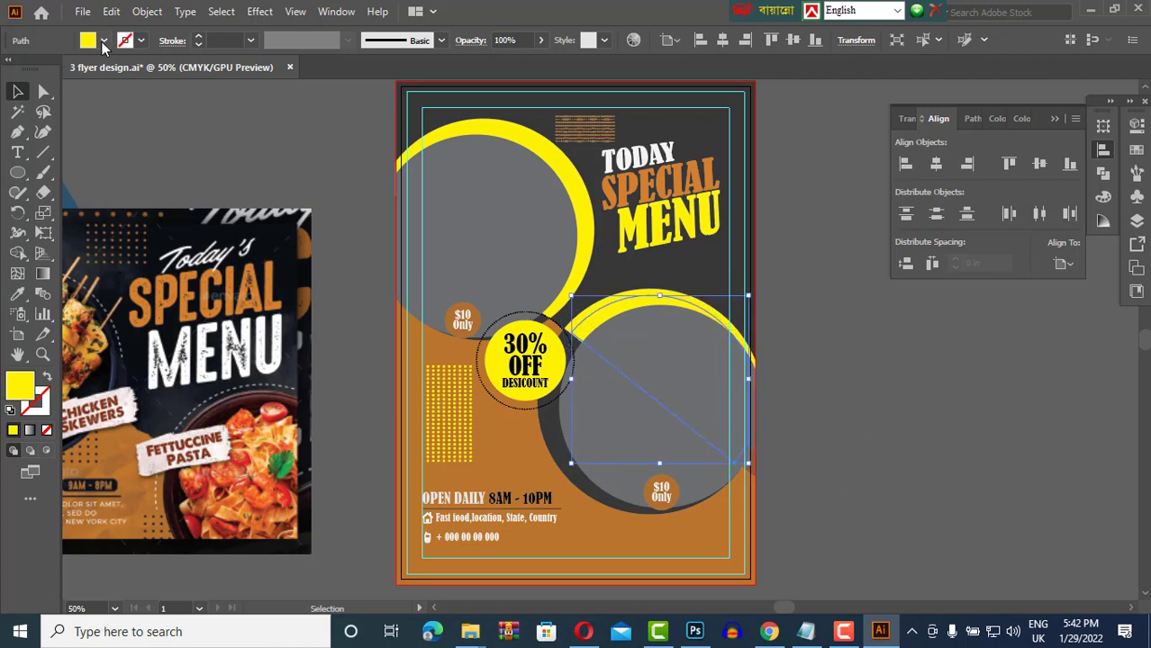
Give the crescent copy no fill and a black 10 pt dashed stroke with 0 pt dash.
click(104, 40)
click(10, 54)
click(140, 41)
click(36, 54)
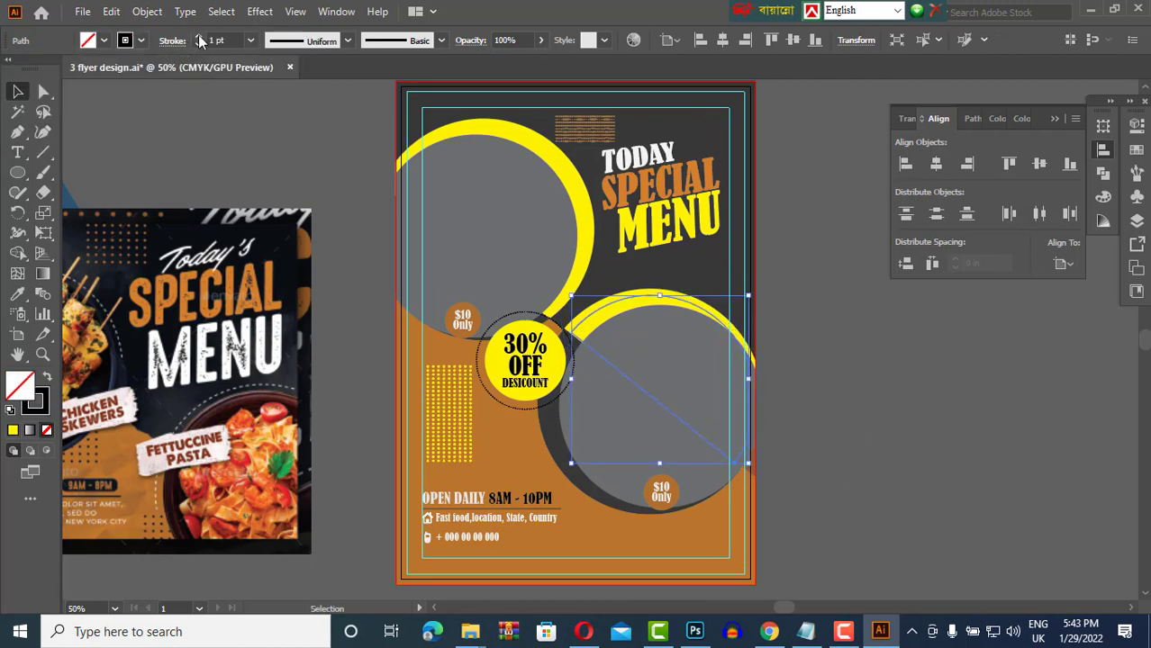
click(200, 41)
click(176, 41)
click(10, 156)
text(0)
key(Tab)
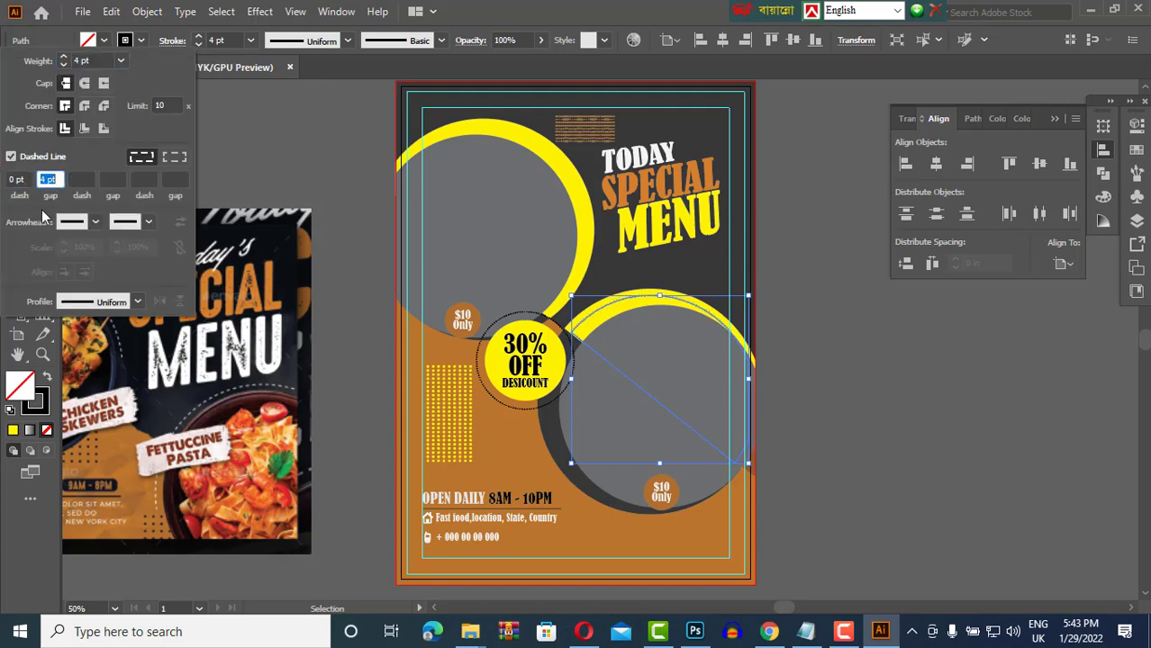
click(198, 36)
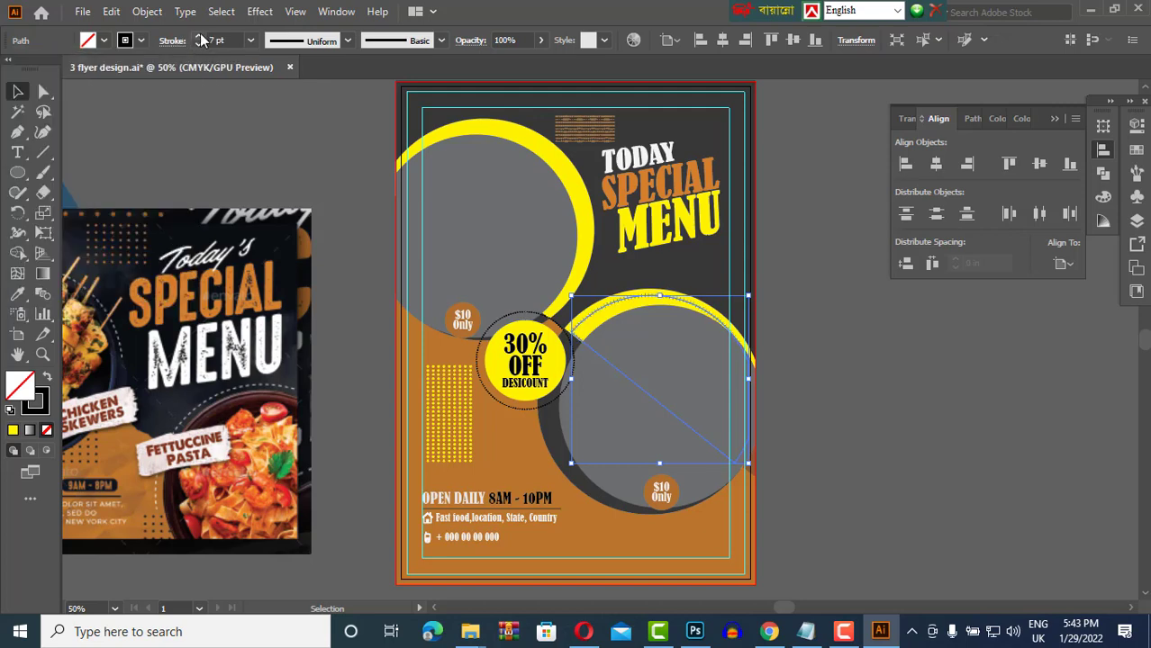
Make the dashes round dots with a 22 pt gap and nudge the dotted arc down.
key(ctrl+plus)
key(ctrl+plus)
key(ctrl+plus)
click(172, 40)
click(84, 83)
click(48, 179)
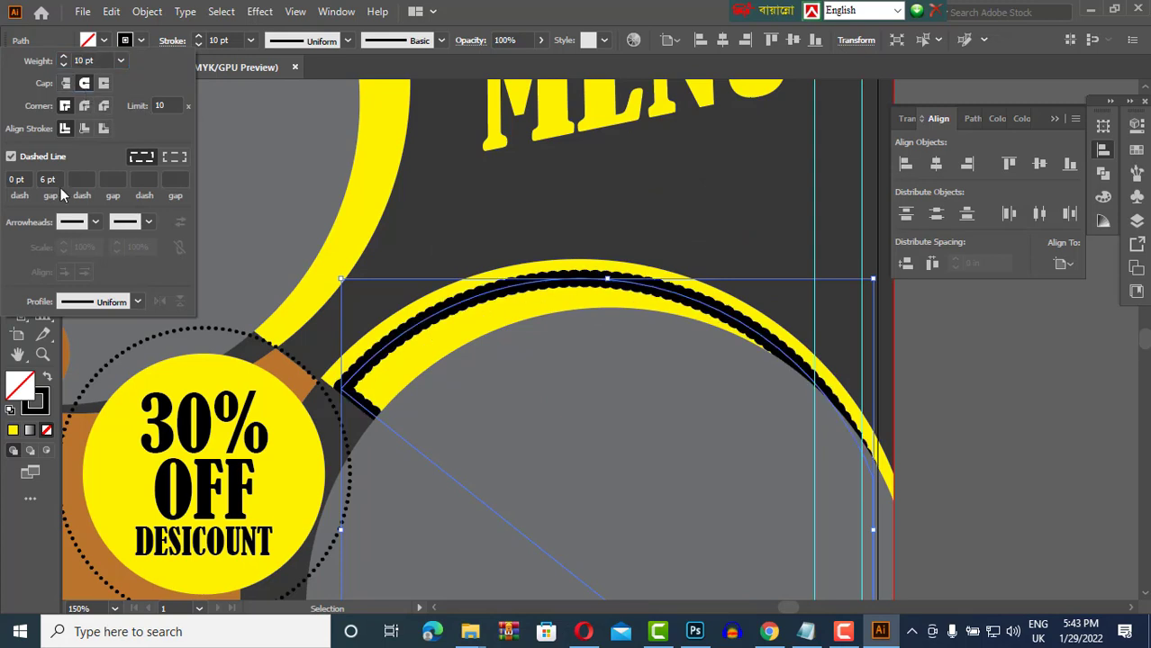
key(Up)
key(Up)
key(Up)
key(Up)
key(Up)
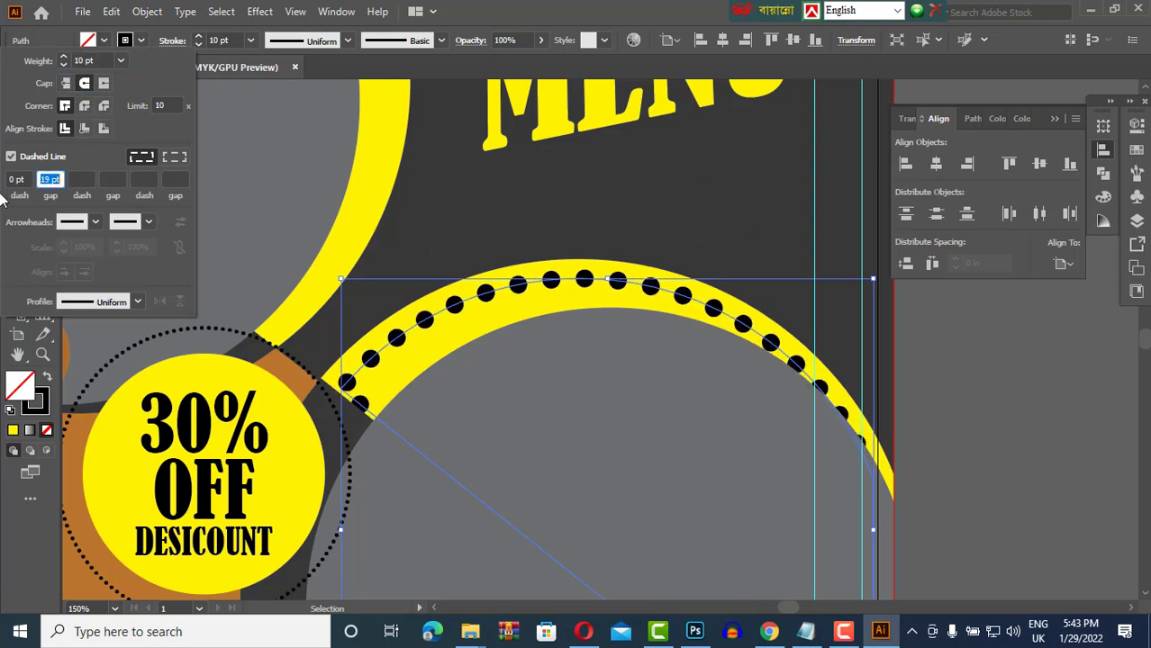
key(Up)
key(Up)
key(Up)
key(Up)
key(Up)
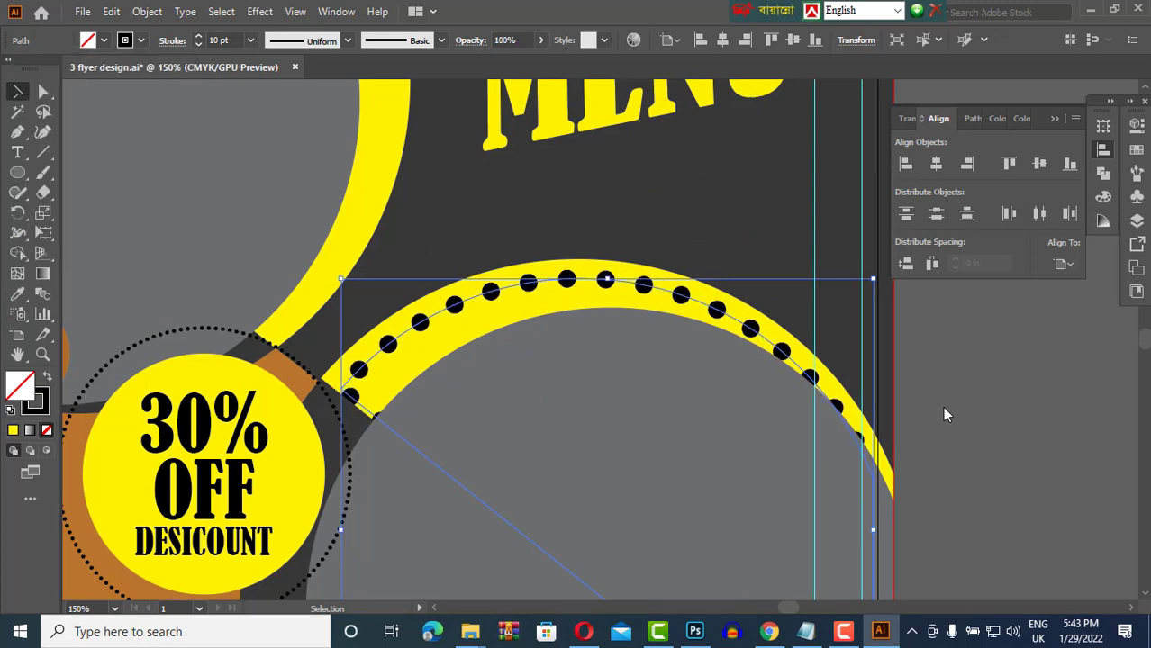
key(Down)
key(Down)
key(Down)
key(Down)
key(Down)
key(Down)
key(Down)
key(Down)
key(Down)
Move the 30% OFF badge up and to the right.
click(957, 412)
scroll(956, 413, down, 3)
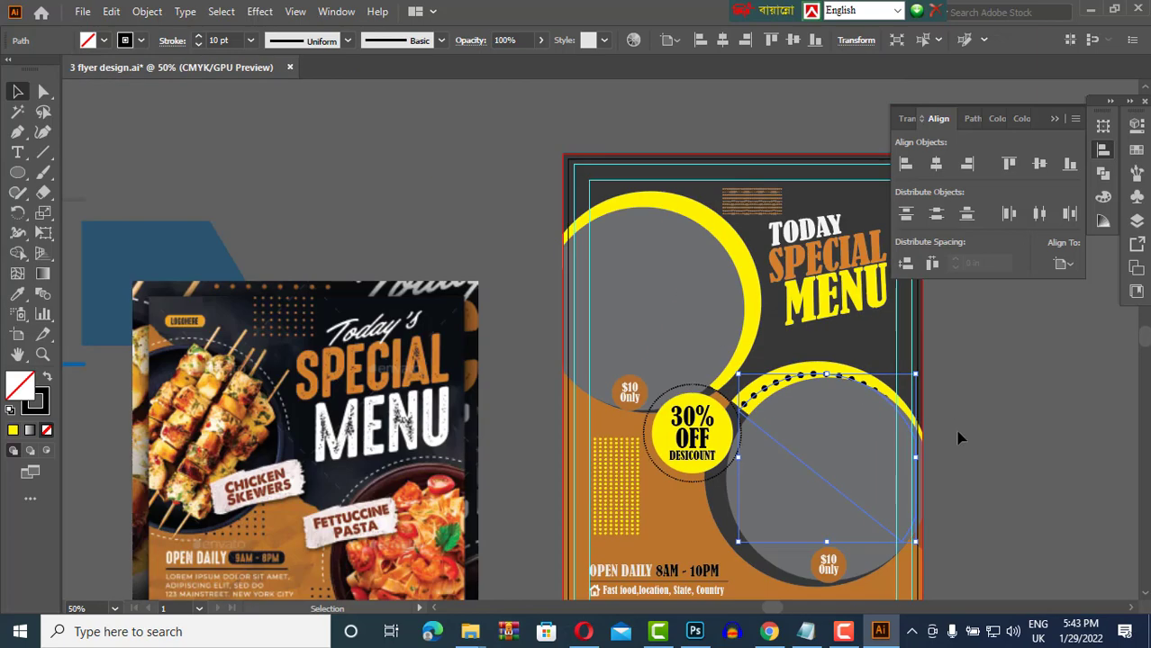
drag(962, 436, 848, 338)
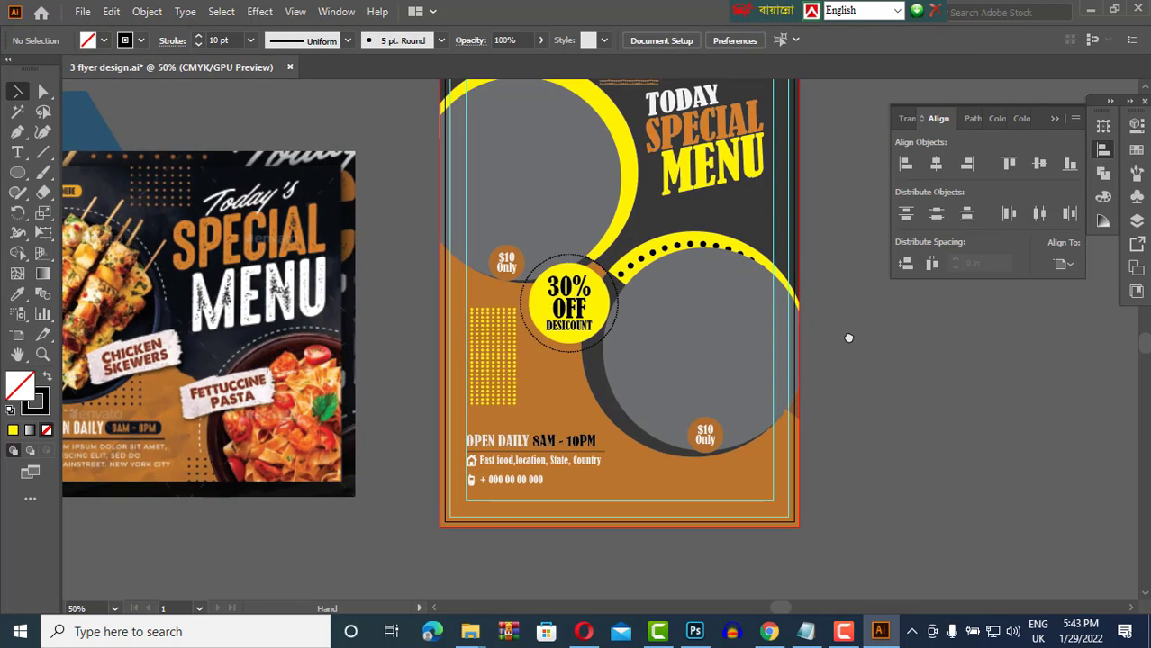
drag(569, 302, 586, 281)
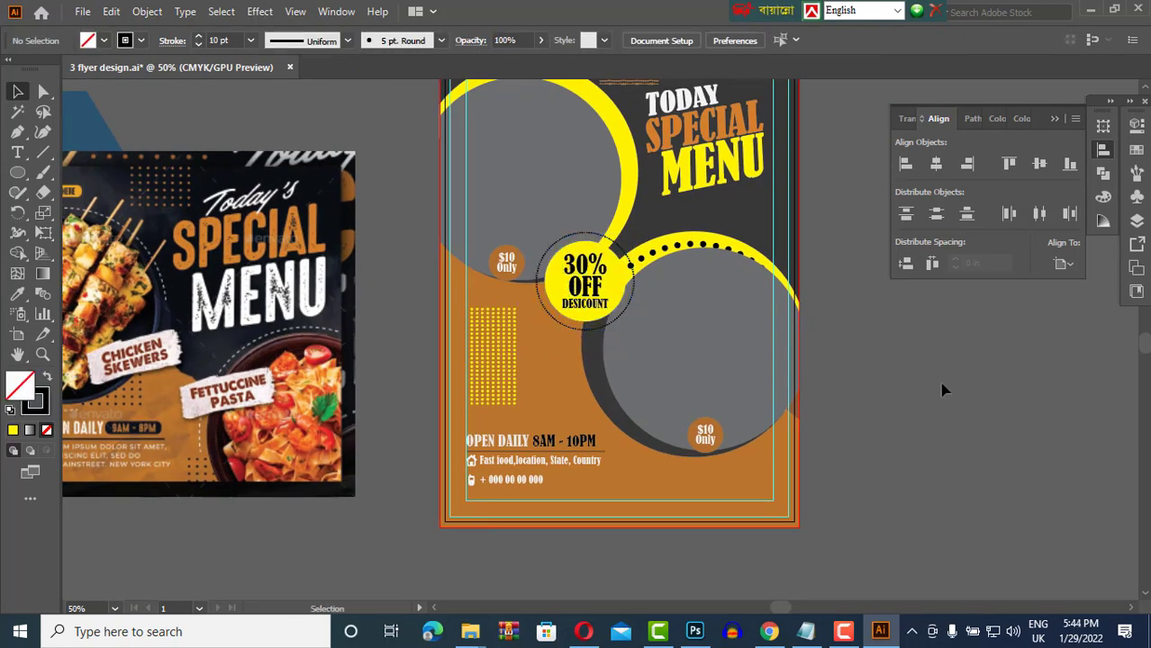
scroll(942, 389, up, 1)
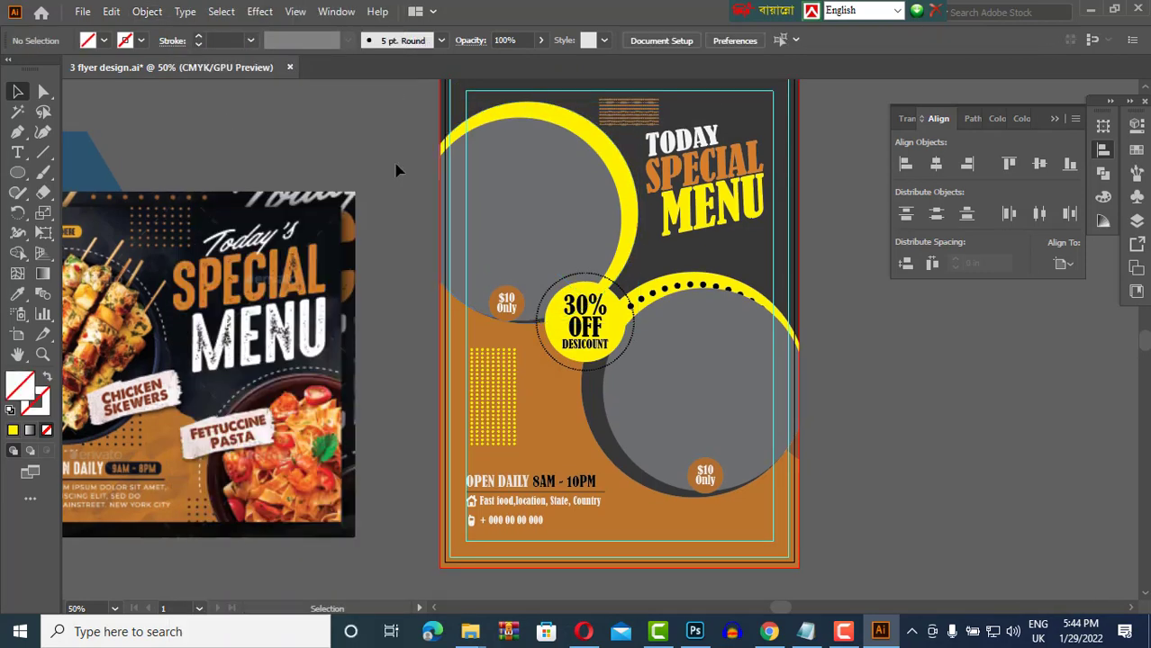
Group the dotted arc with the dark circle.
click(686, 283)
shift+click(668, 417)
click(147, 11)
click(200, 85)
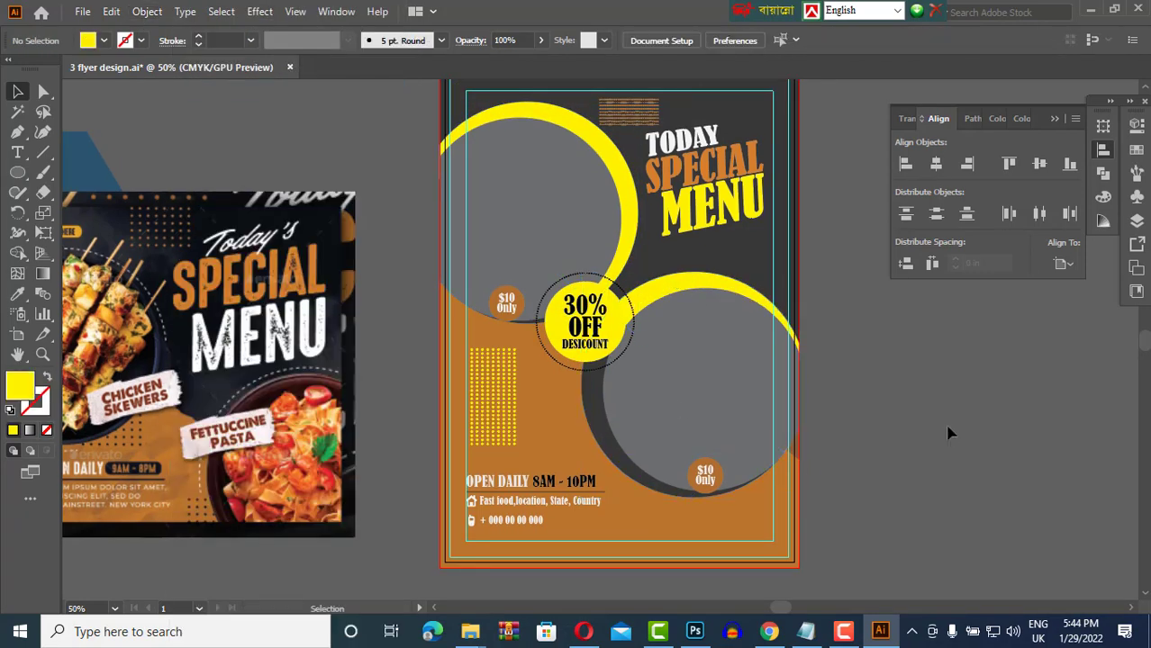